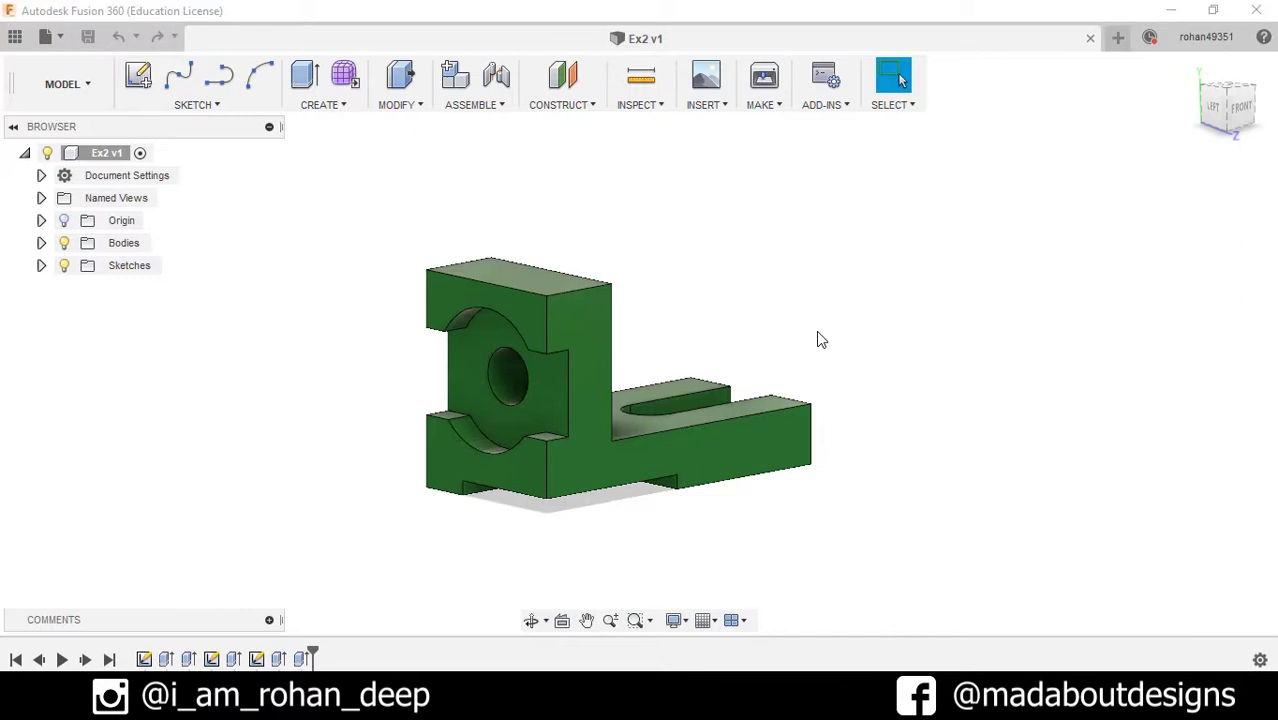
# Step: Create a new empty Fusion 360 design
pyautogui.moveTo(818, 340)
pyautogui.keyDown('shift'); pyautogui.mouseDown(button='middle')
pyautogui.moveTo(845, 317)
pyautogui.moveTo(867, 357)
pyautogui.moveTo(833, 374)
pyautogui.moveTo(818, 364)
pyautogui.mouseUp(button='middle'); pyautogui.keyUp('shift')
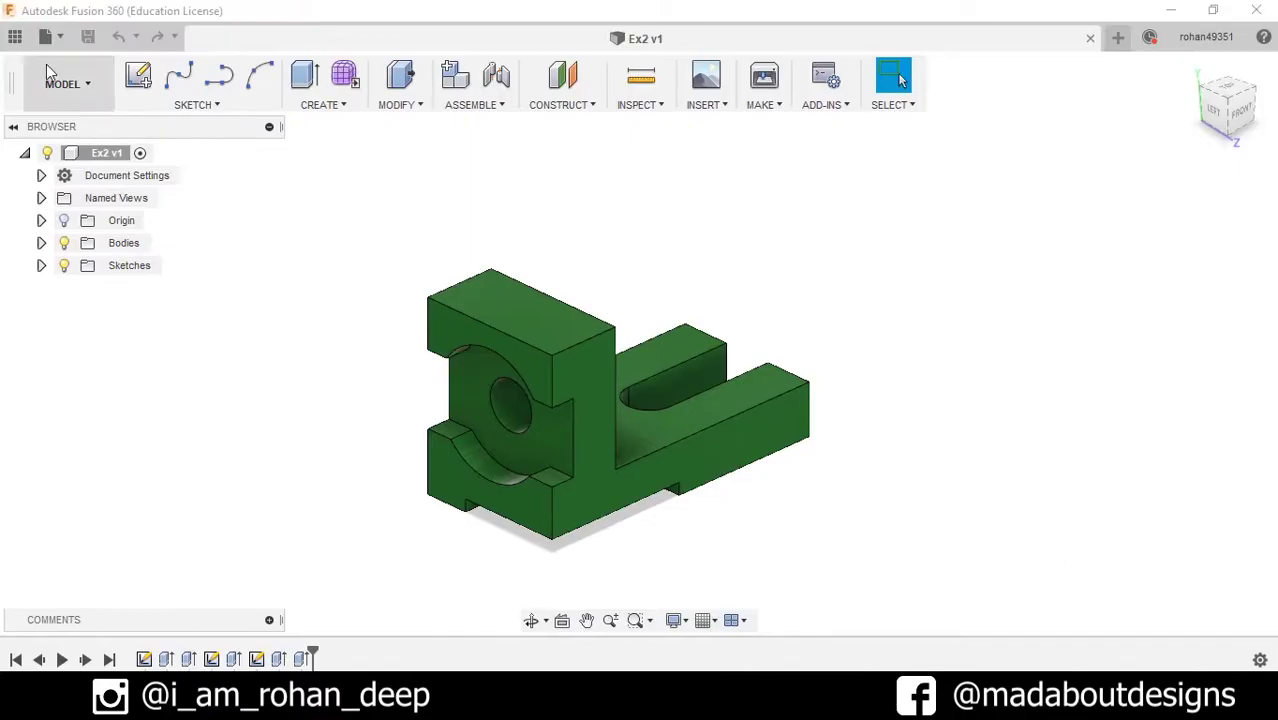
pyautogui.click(45, 37)
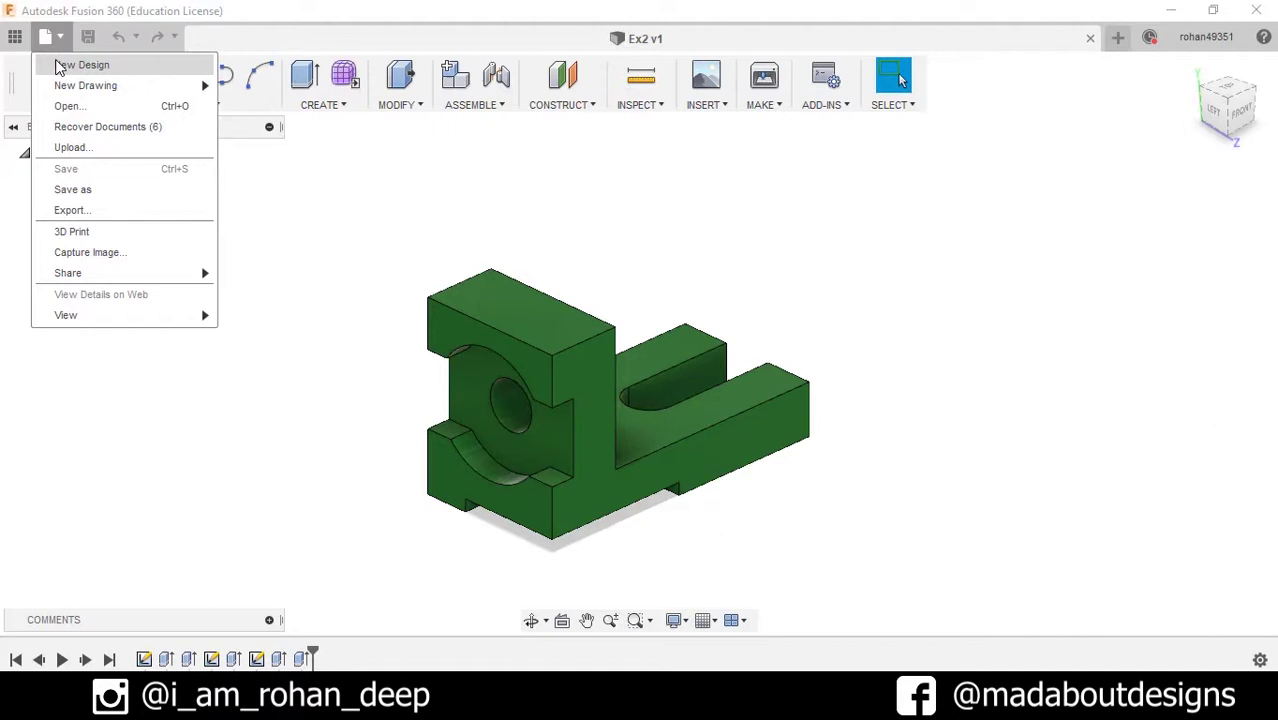
pyautogui.click(58, 65)
# Step: Start a new sketch on the horizontal ground plane
pyautogui.click(138, 75)
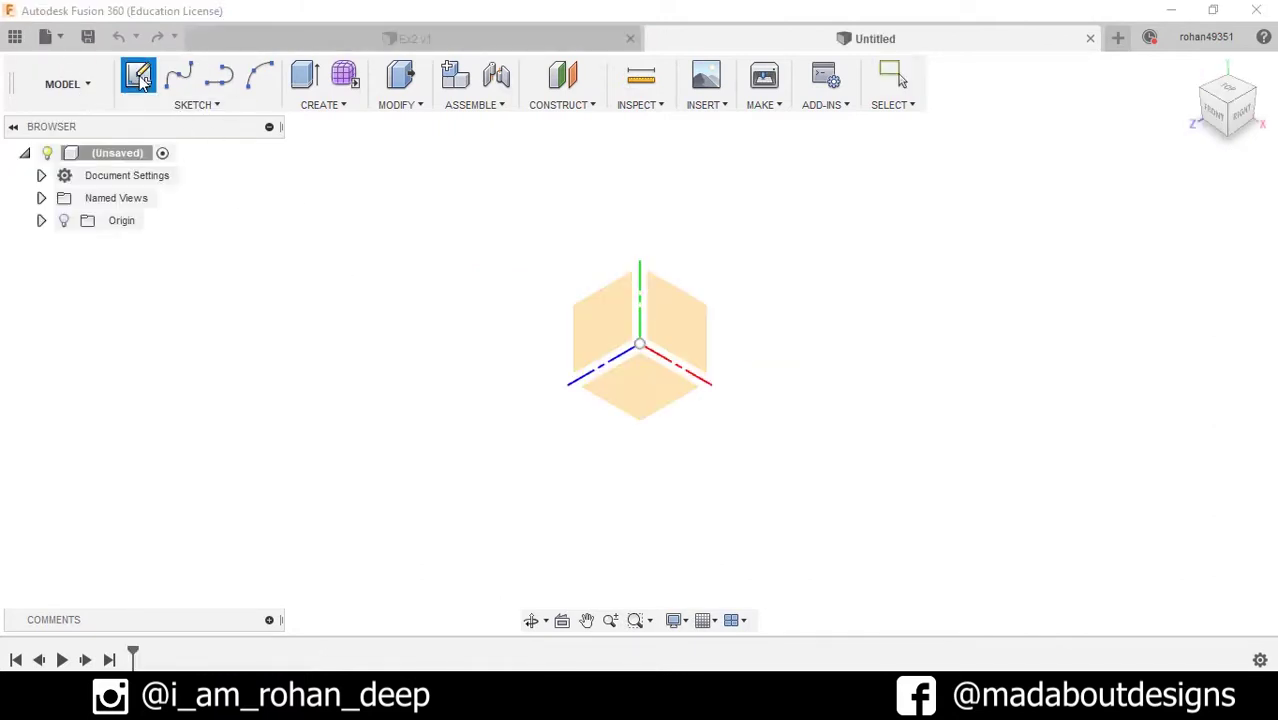
pyautogui.click(632, 402)
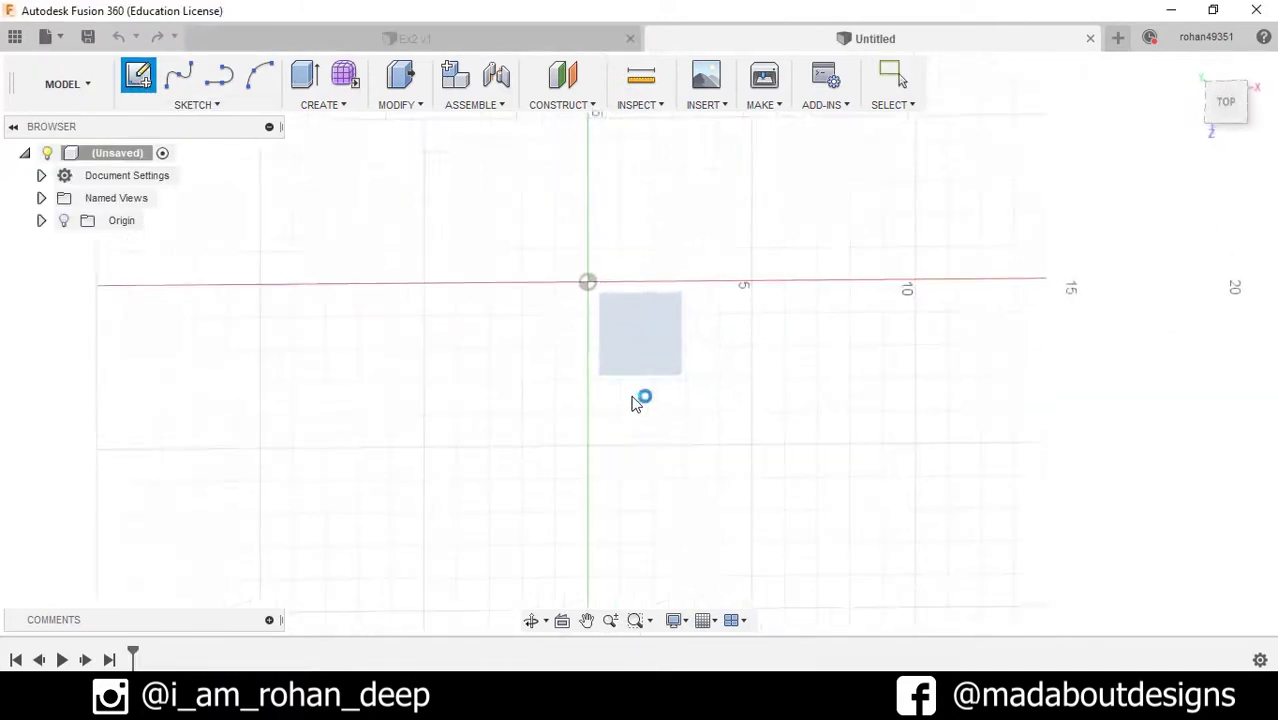
pyautogui.click(190, 104)
pyautogui.moveTo(197, 173)
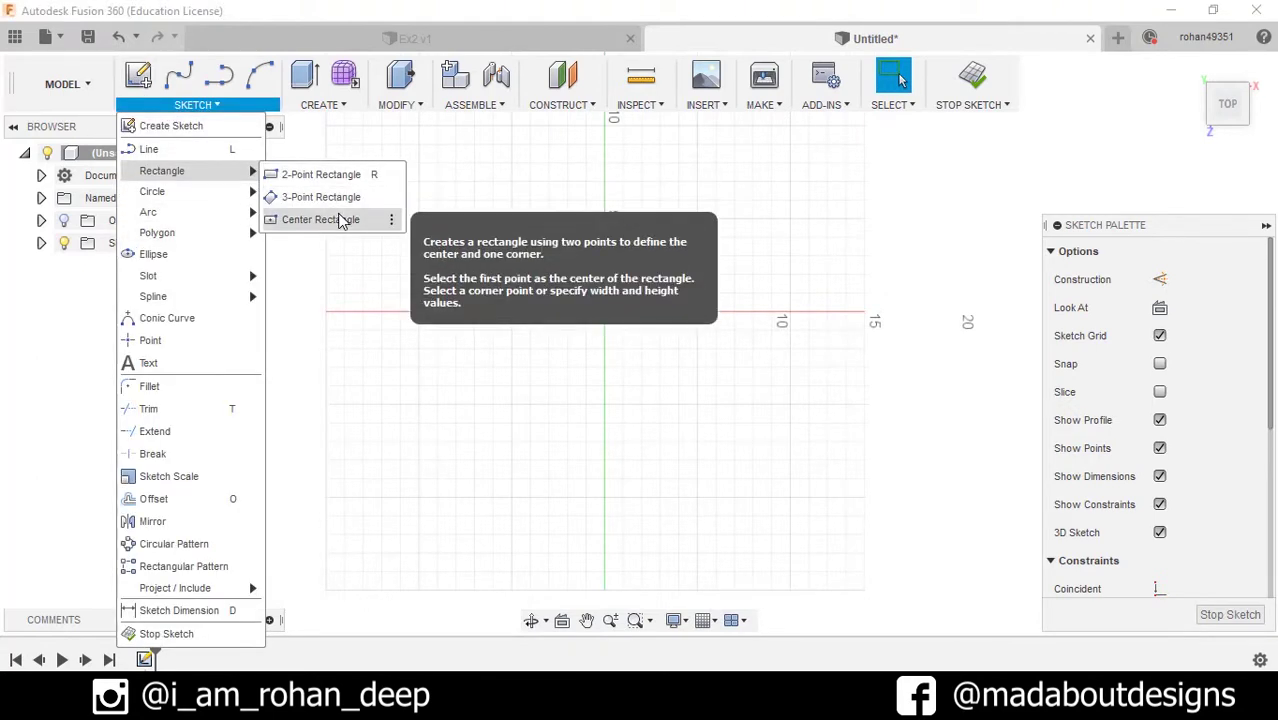
# Step: Draw a 146 × 72 center rectangle at the origin
pyautogui.click(320, 220)
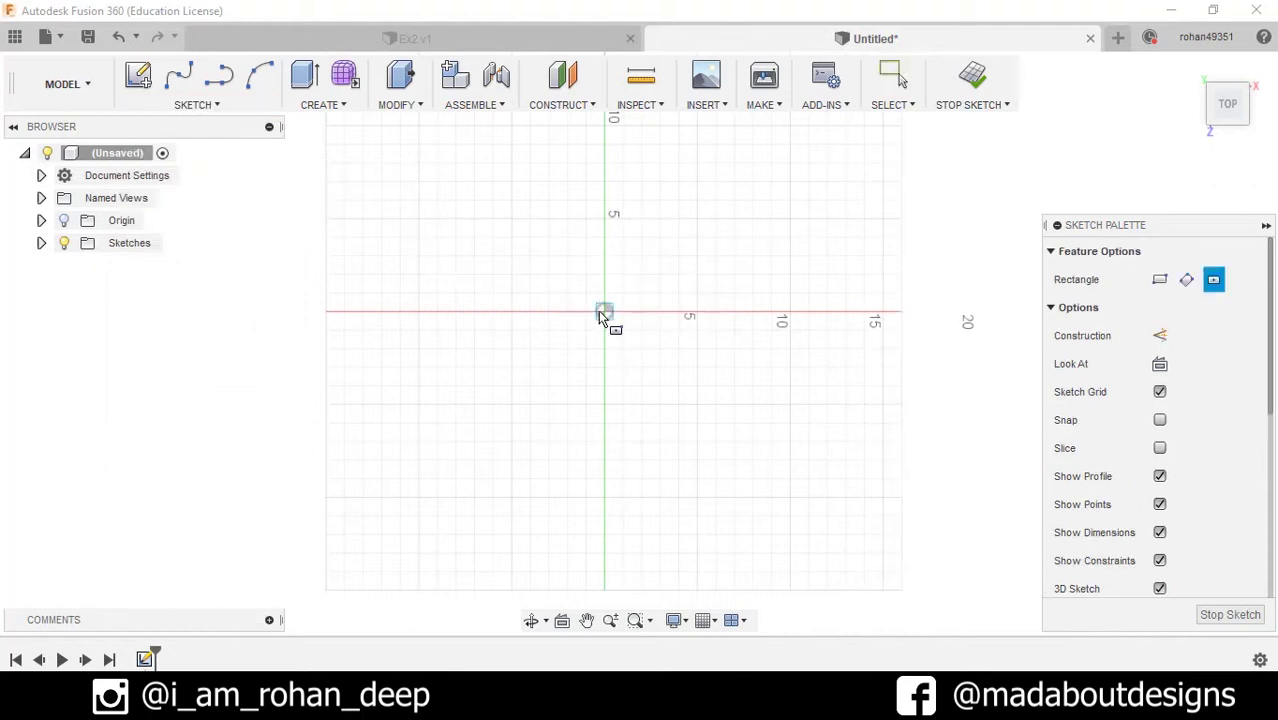
pyautogui.click(600, 313)
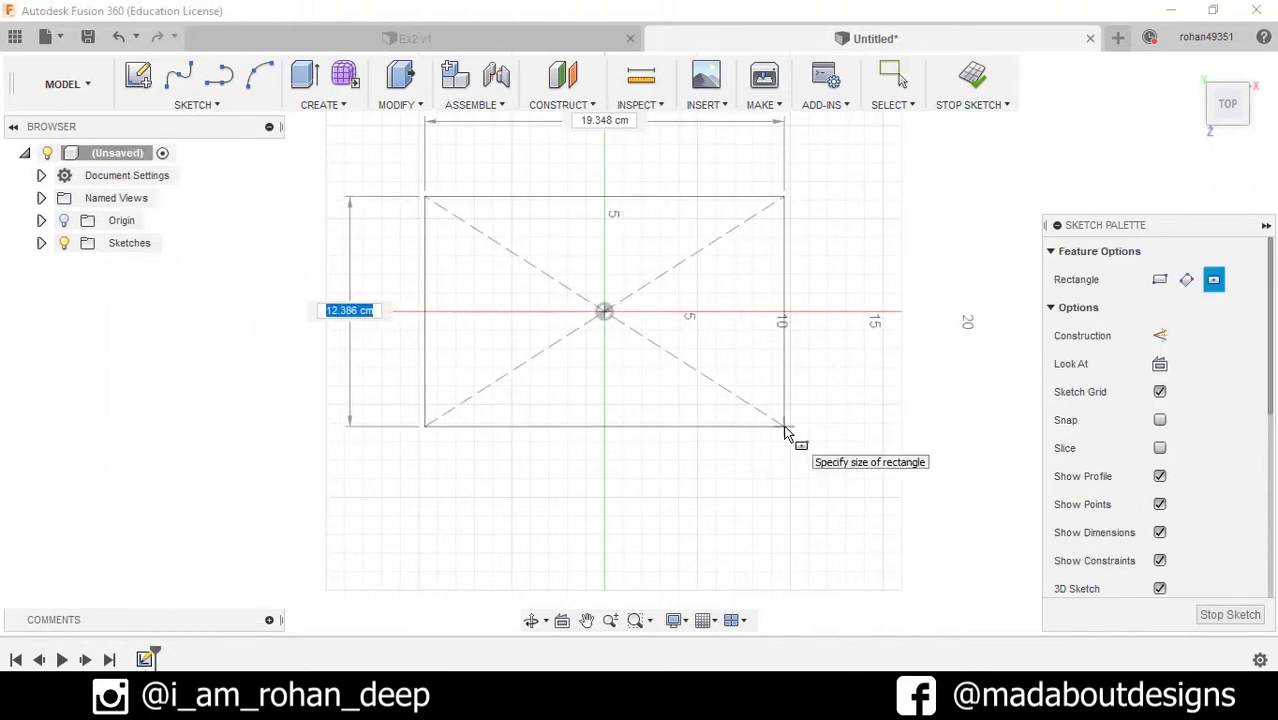
pyautogui.write('72')
pyautogui.press('Tab')
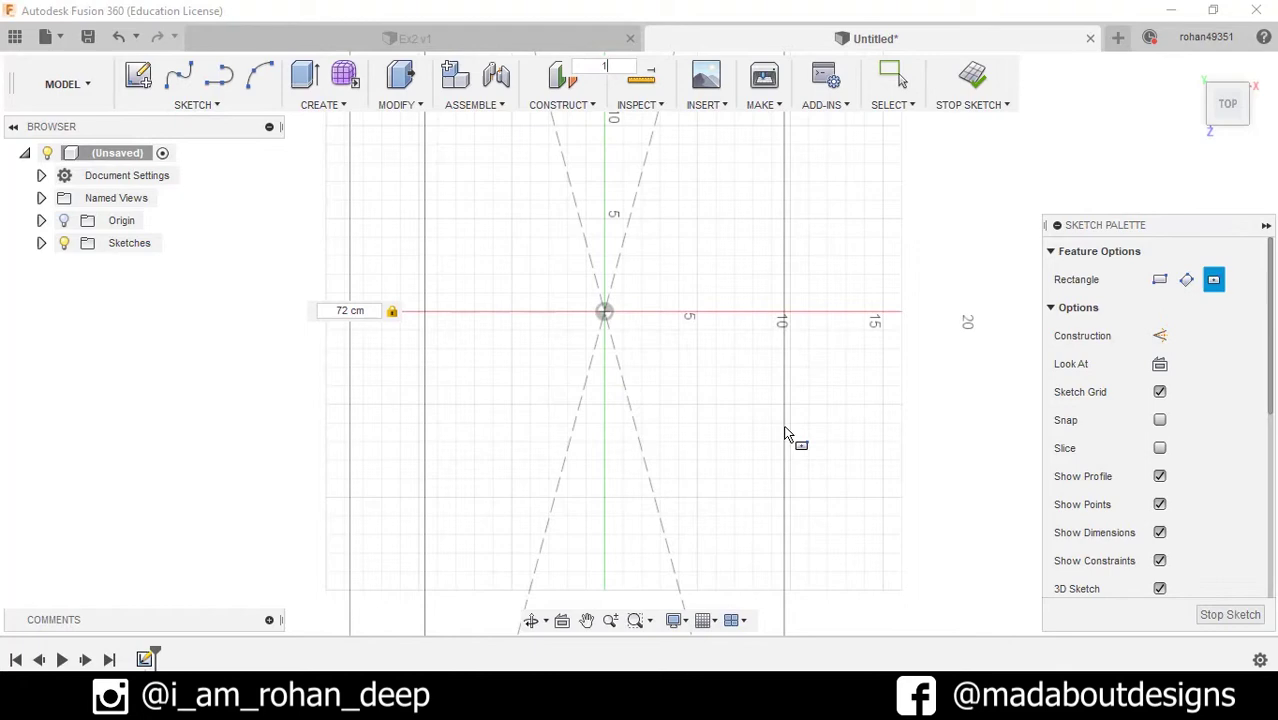
pyautogui.write('146')
pyautogui.press('Return')
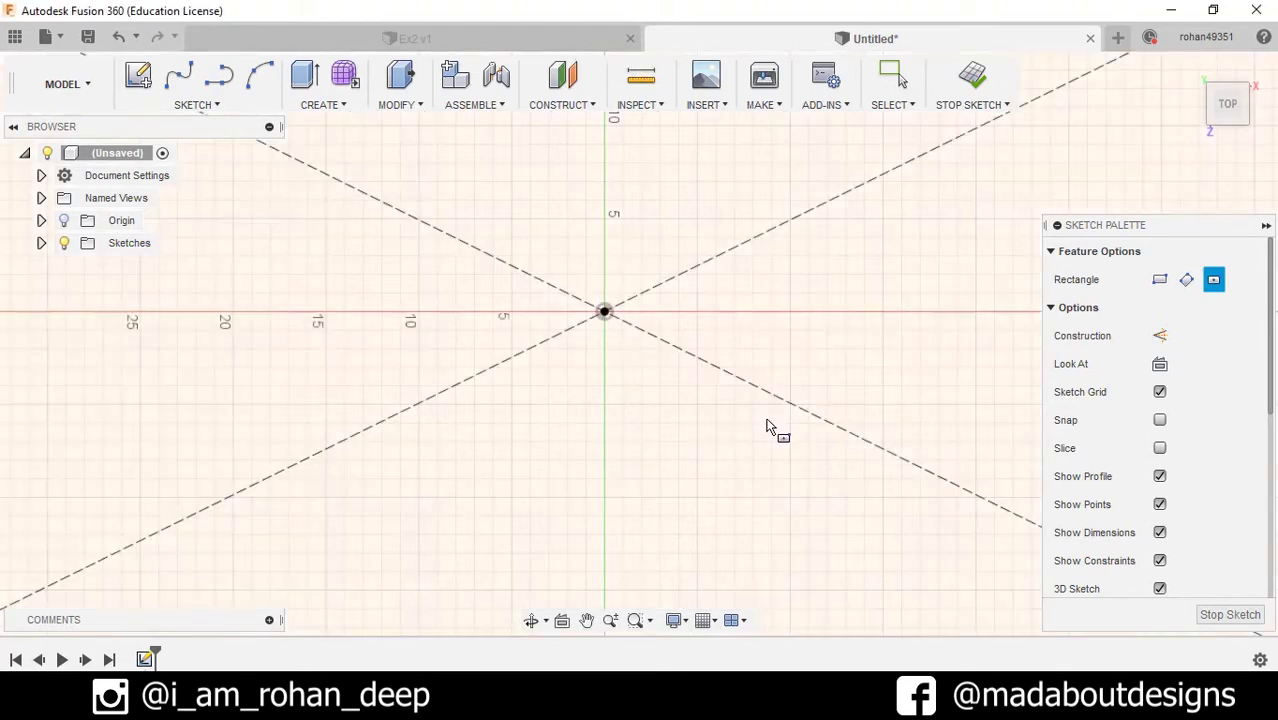
pyautogui.scroll(-3, 768, 428)
pyautogui.scroll(-5, 768, 428)
pyautogui.moveTo(742, 408); pyautogui.dragTo(628, 345, button='middle')
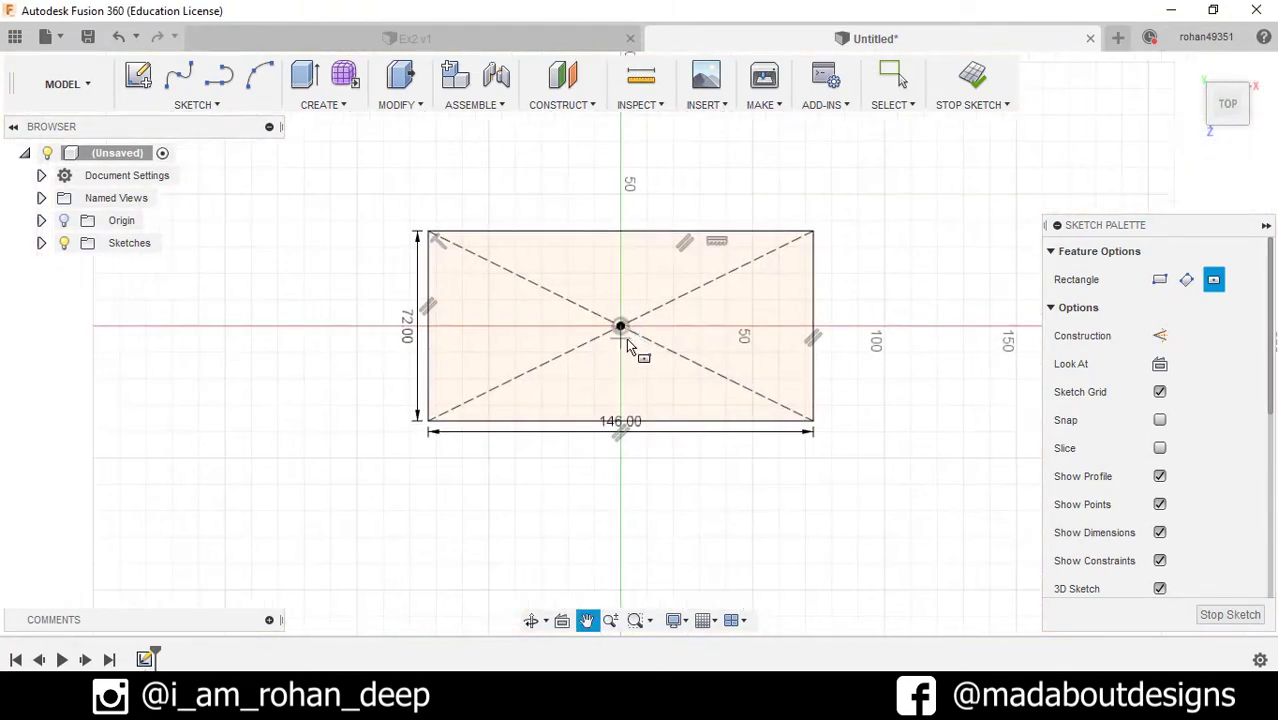
# Step: Draw a 72 × 50 two-point rectangle from the big rectangle's bottom-left corner
pyautogui.click(1160, 283)
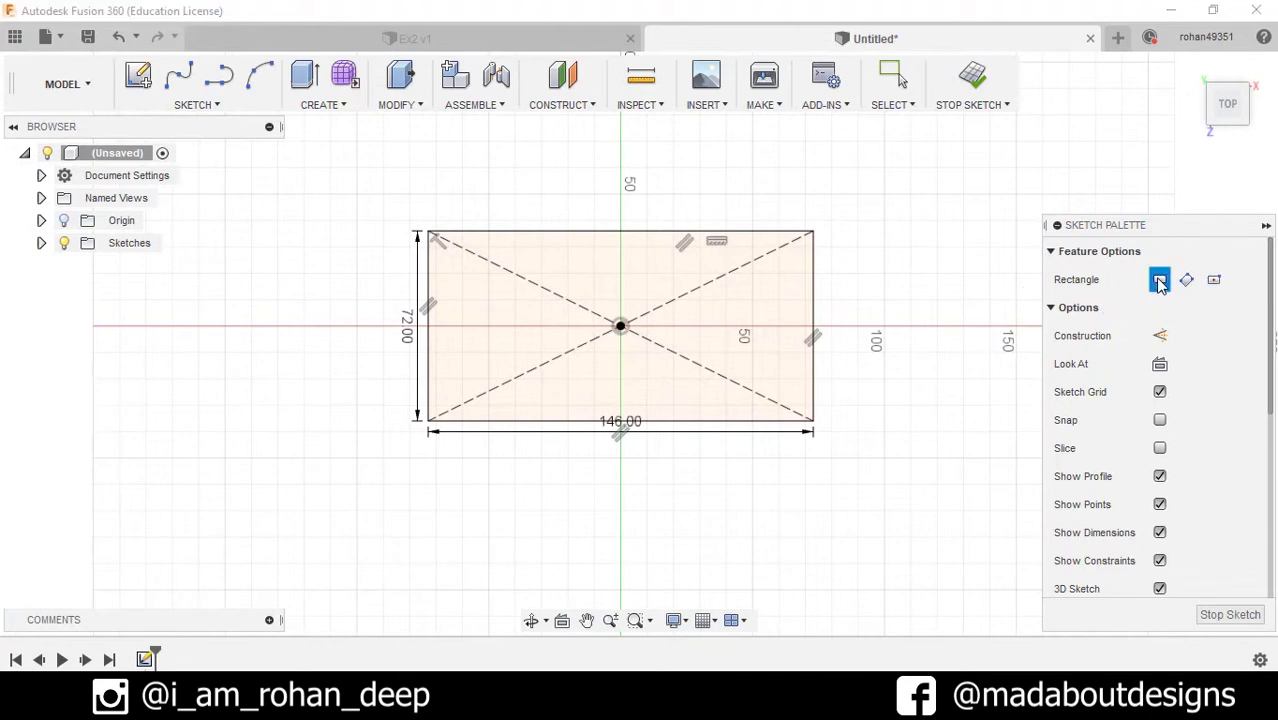
pyautogui.click(429, 423)
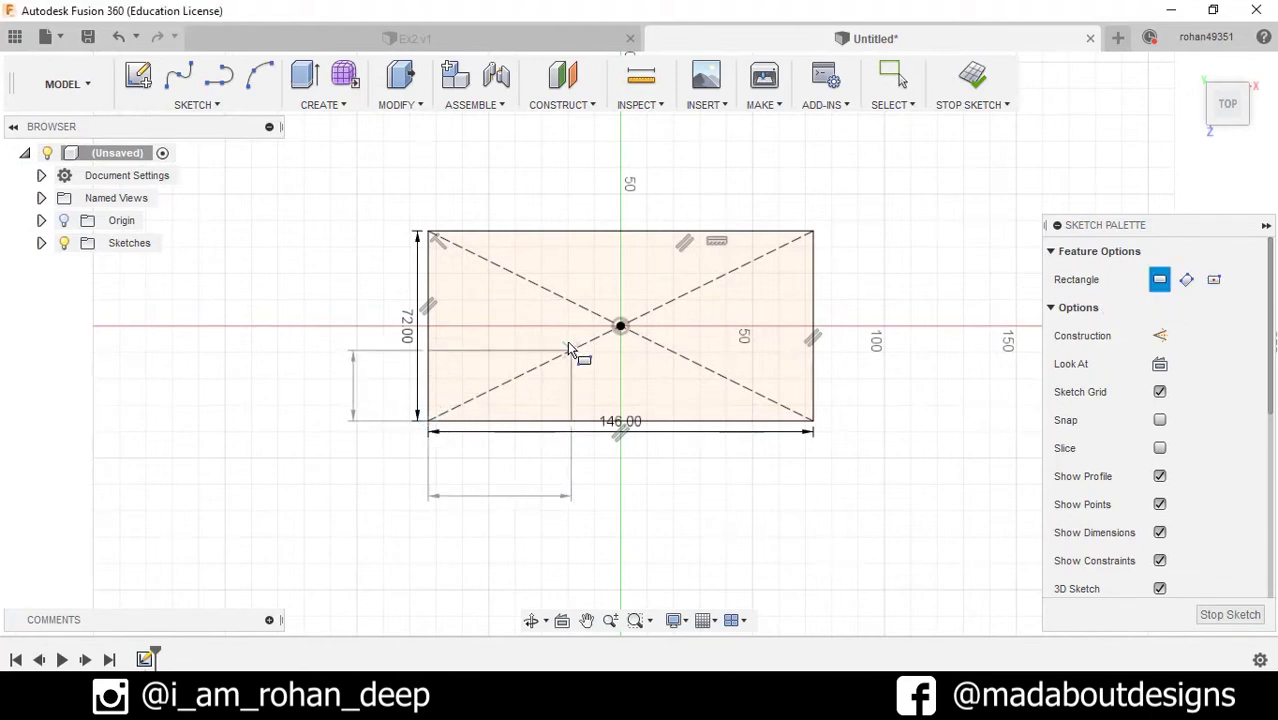
pyautogui.write('50')
pyautogui.press('Tab')
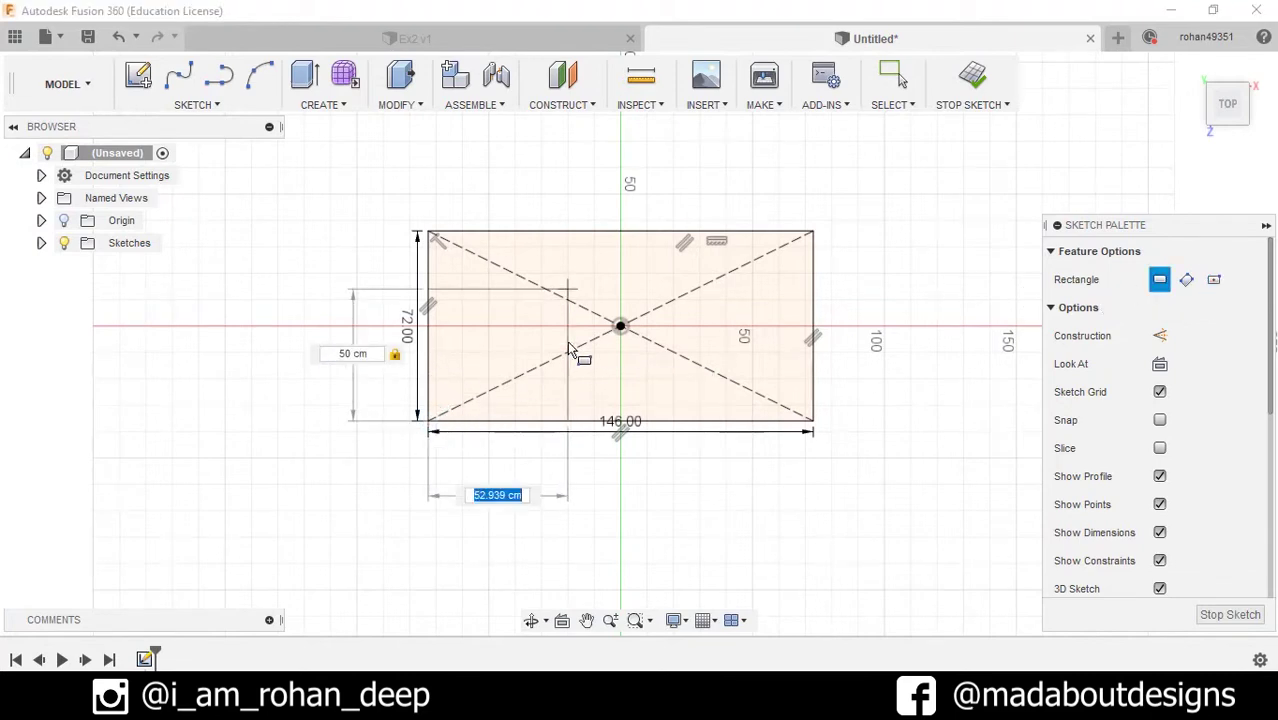
pyautogui.write('72')
pyautogui.press('Tab')
pyautogui.press('Return')
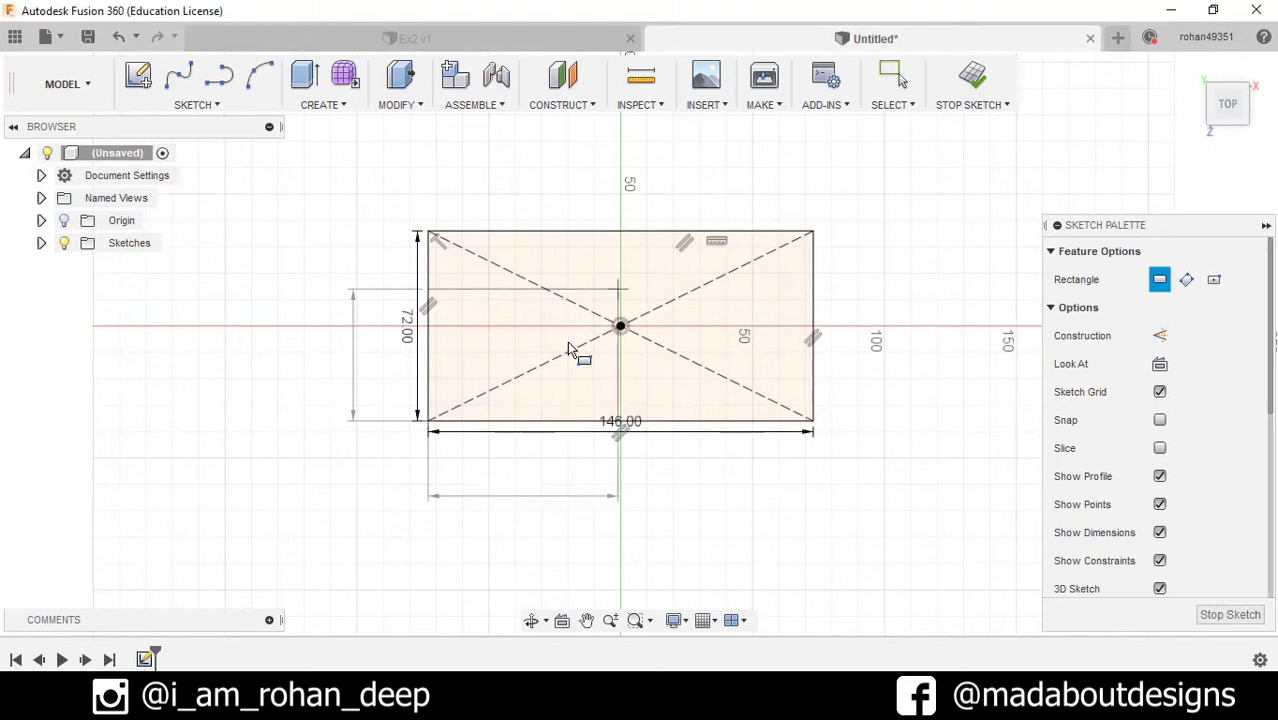
pyautogui.press('Escape')
pyautogui.scroll(2, 850, 363)
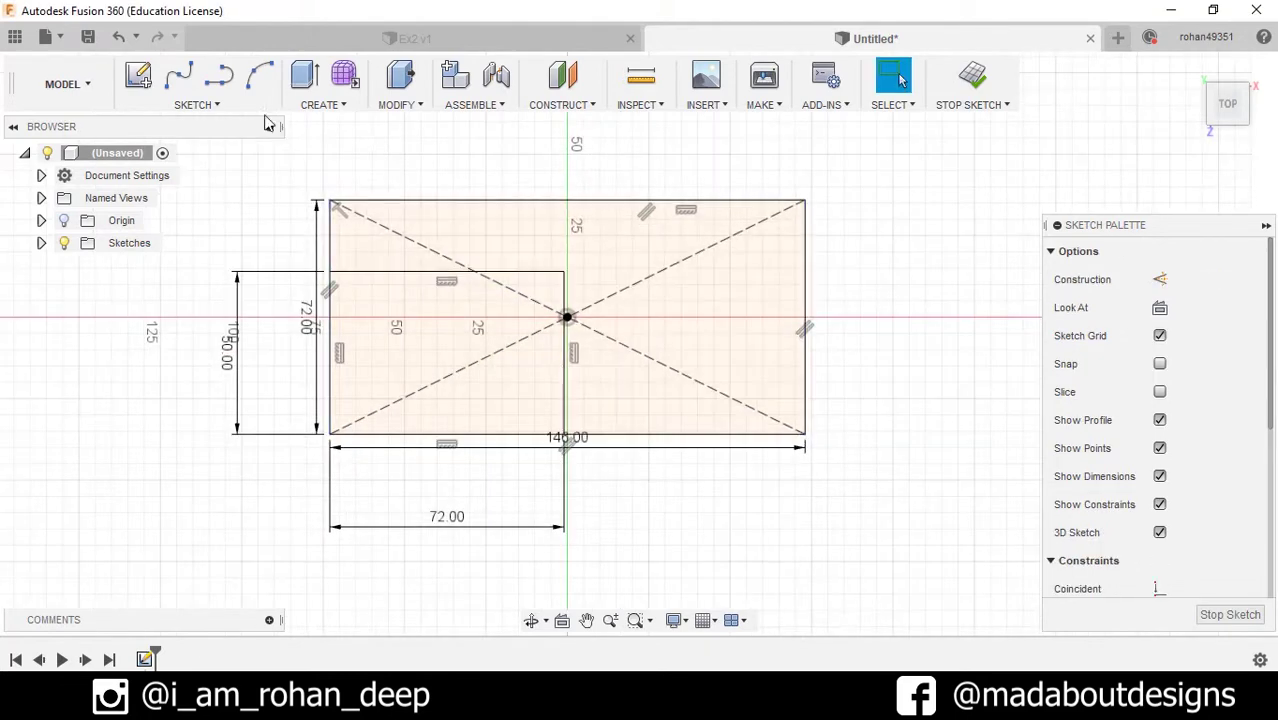
# Step: Draw a Ø24 center-diameter circle on the horizontal axis inside the rectangle
pyautogui.click(205, 104)
pyautogui.moveTo(245, 197)
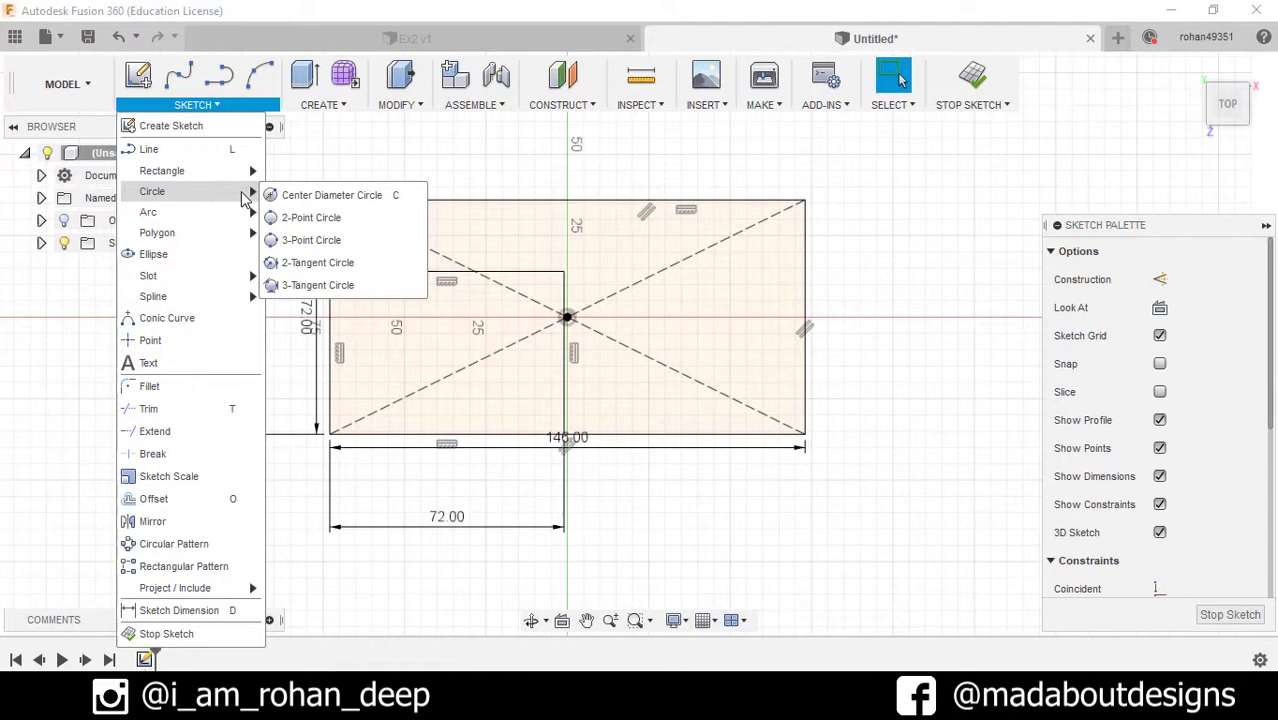
pyautogui.click(330, 195)
pyautogui.scroll(2, 757, 312)
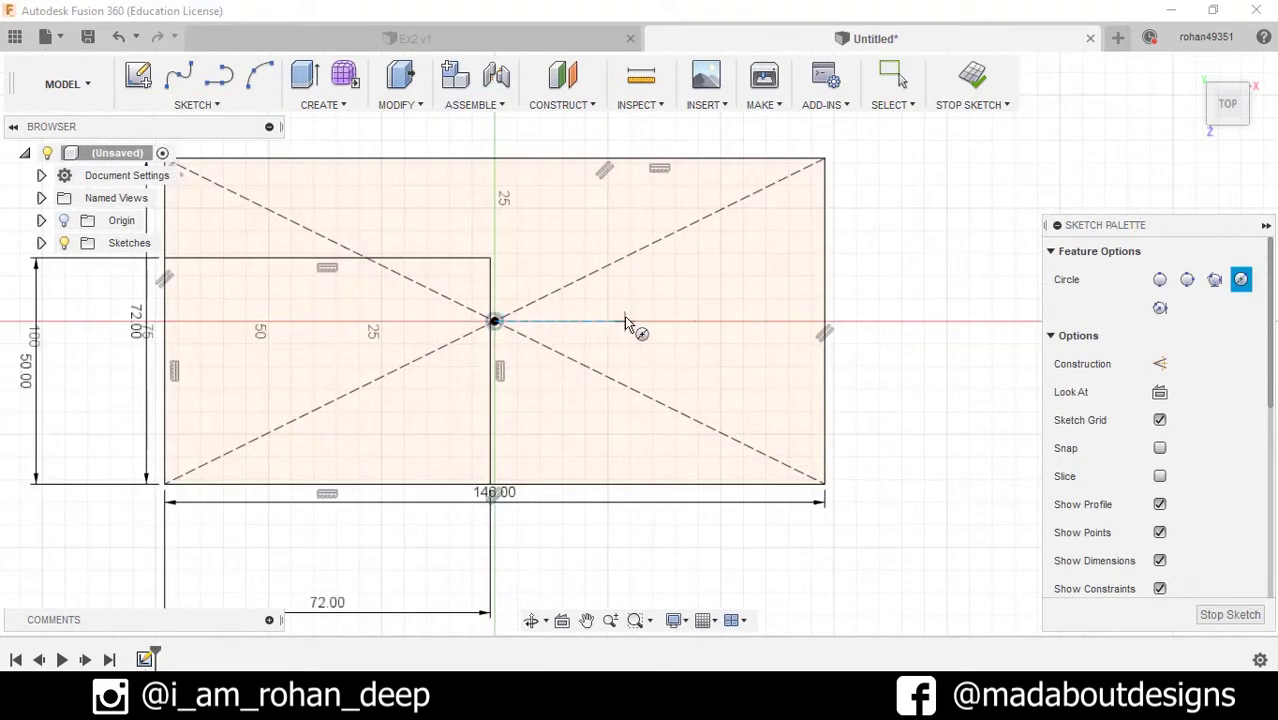
pyautogui.write('4')
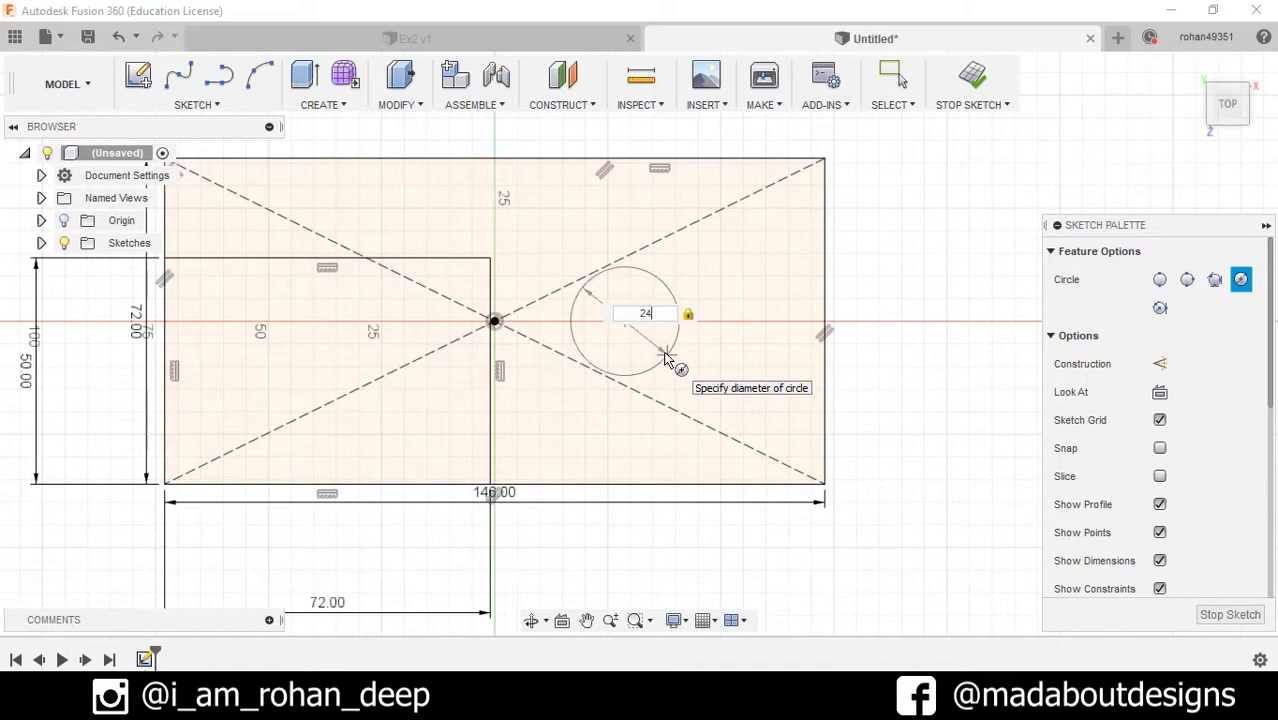
pyautogui.press('Return')
pyautogui.moveTo(737, 366); pyautogui.dragTo(665, 377, button='middle')
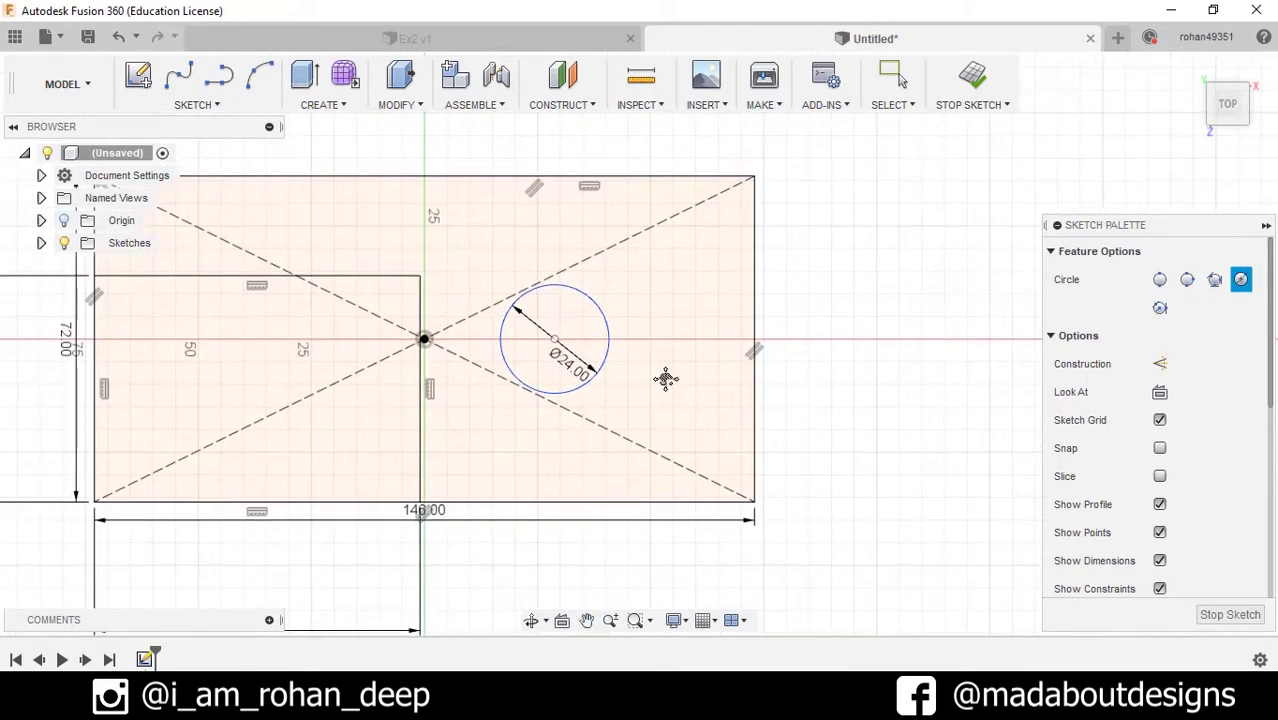
# Step: Dimension the circle's centre 50 from the rectangle's right edge
pyautogui.click(204, 105)
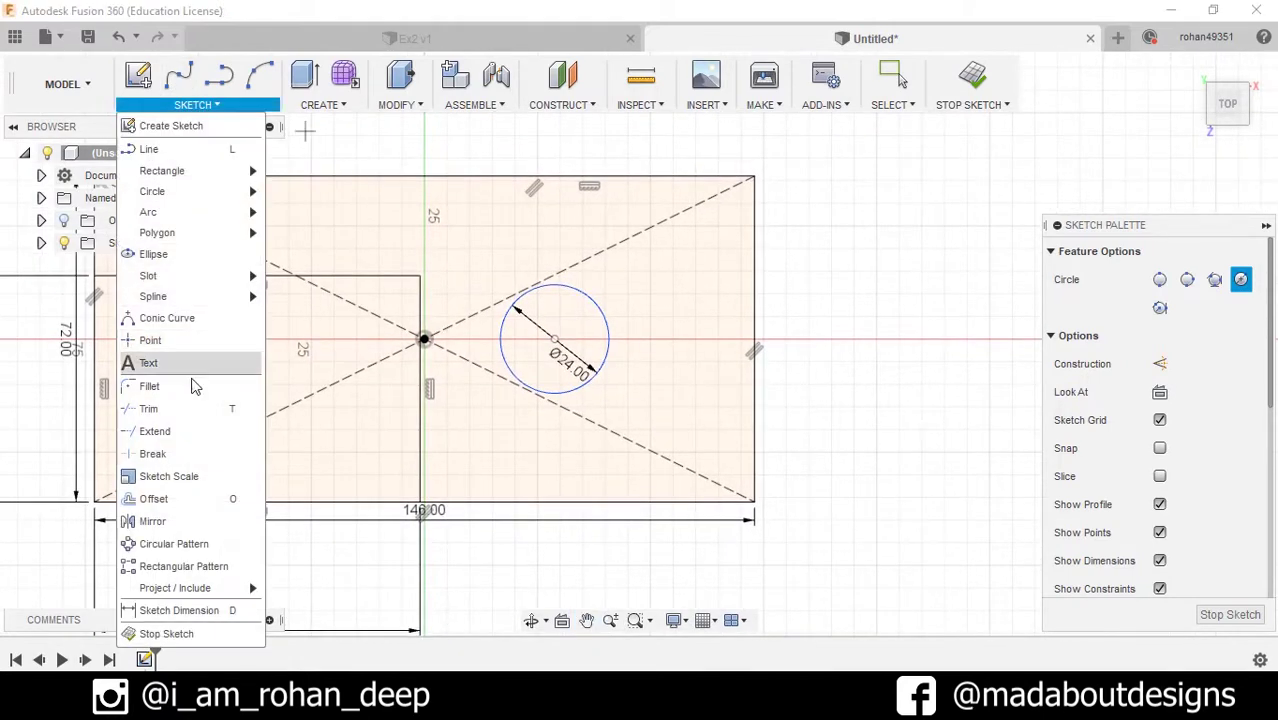
pyautogui.click(190, 615)
pyautogui.scroll(3, 600, 385)
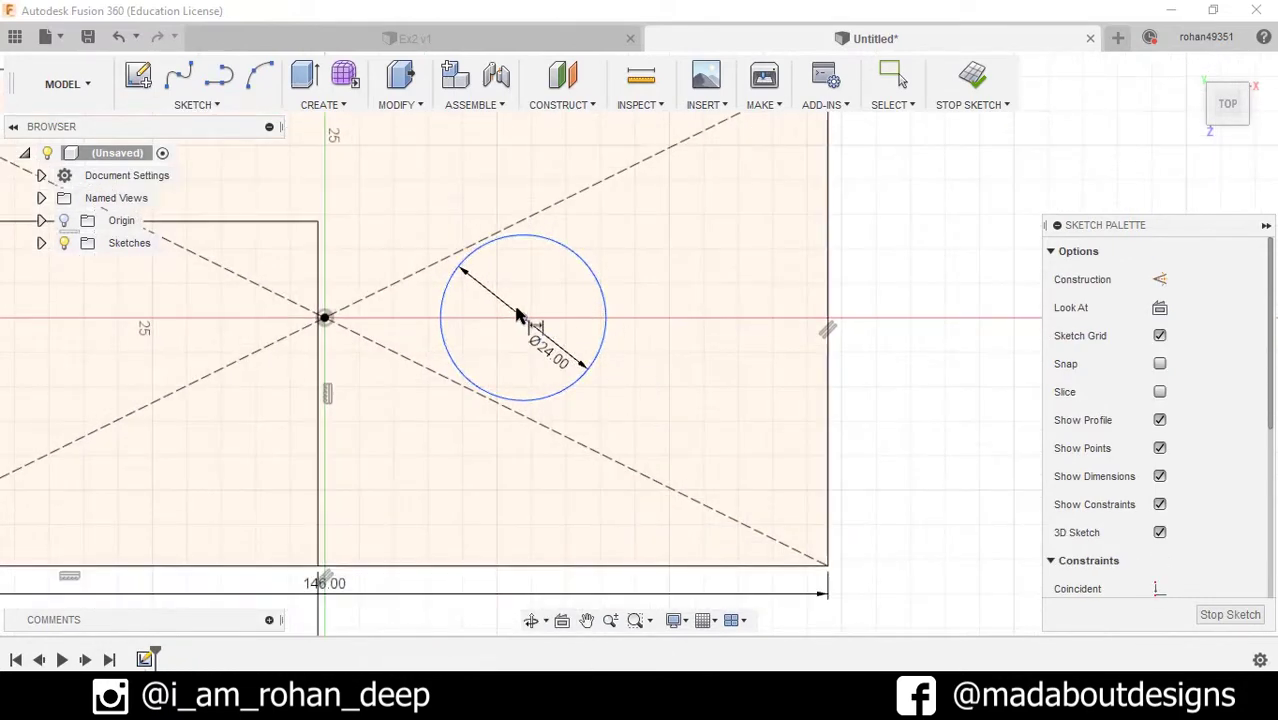
pyautogui.click(826, 318)
pyautogui.scroll(-2, 790, 318)
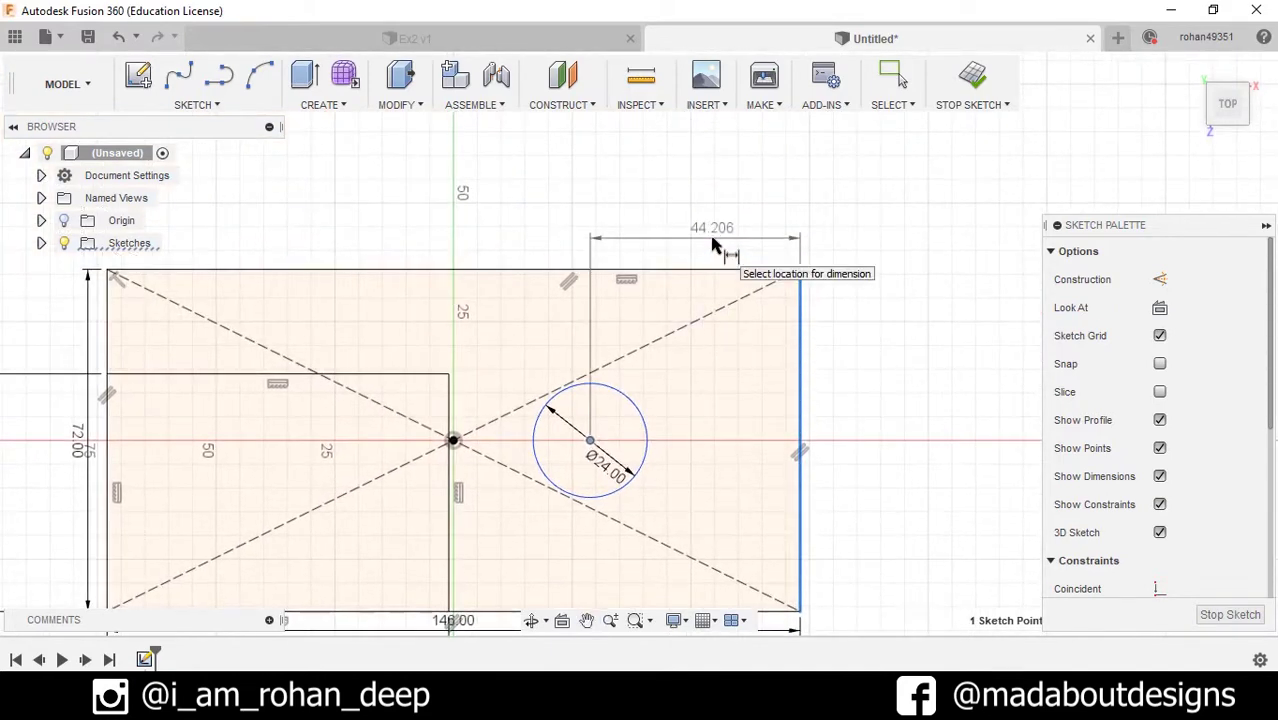
pyautogui.click(712, 241)
pyautogui.write('50')
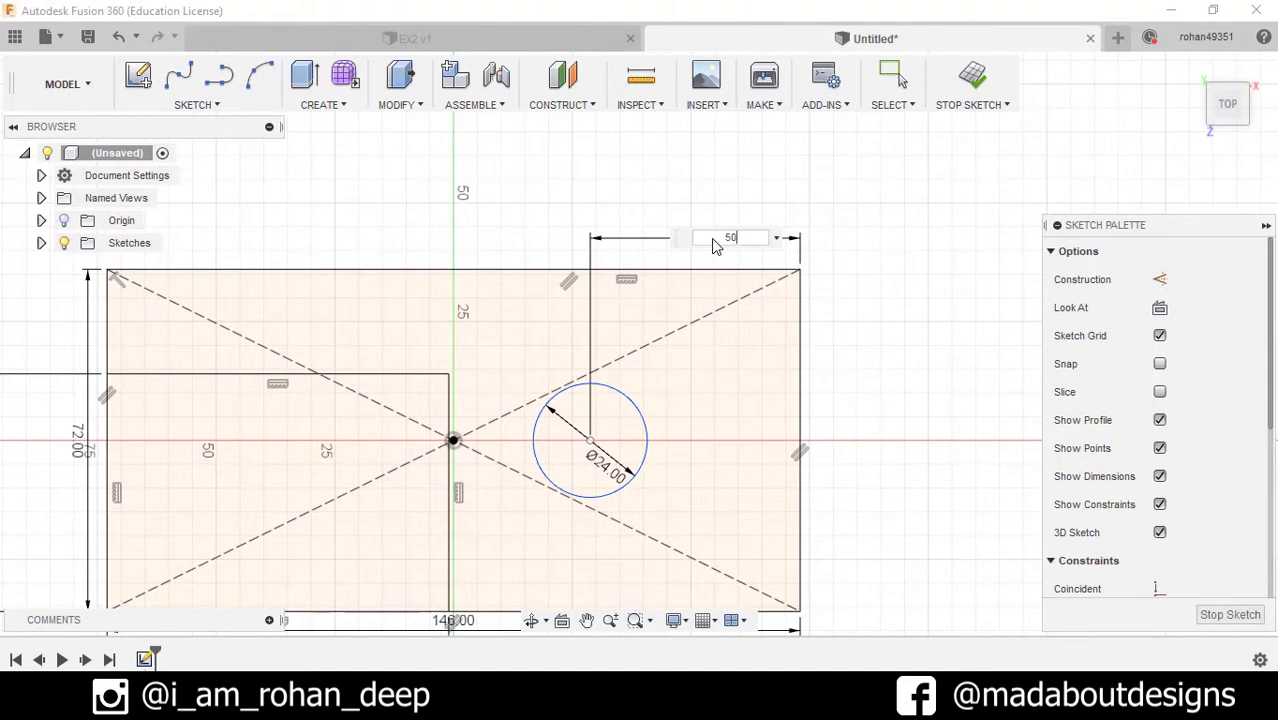
pyautogui.press('Return')
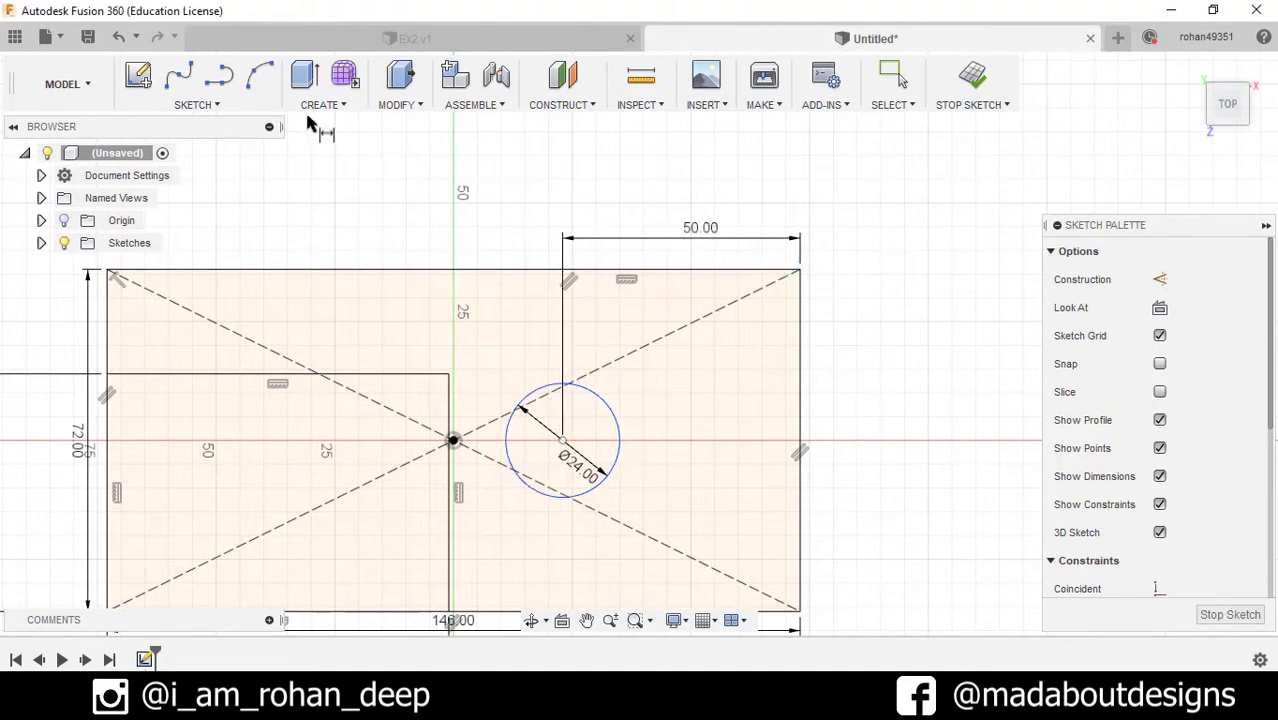
# Step: Draw two horizontal lines from the circle's top and bottom to the right edge
pyautogui.click(195, 104)
pyautogui.click(200, 148)
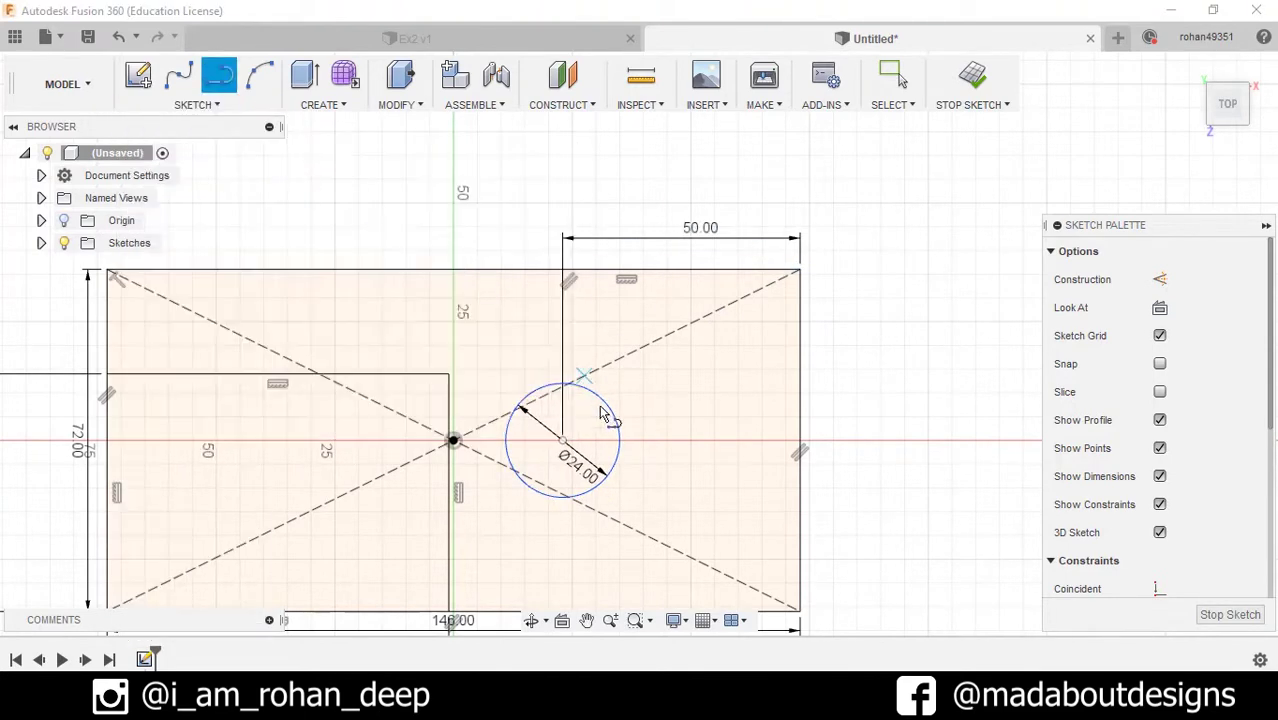
pyautogui.scroll(3, 585, 448)
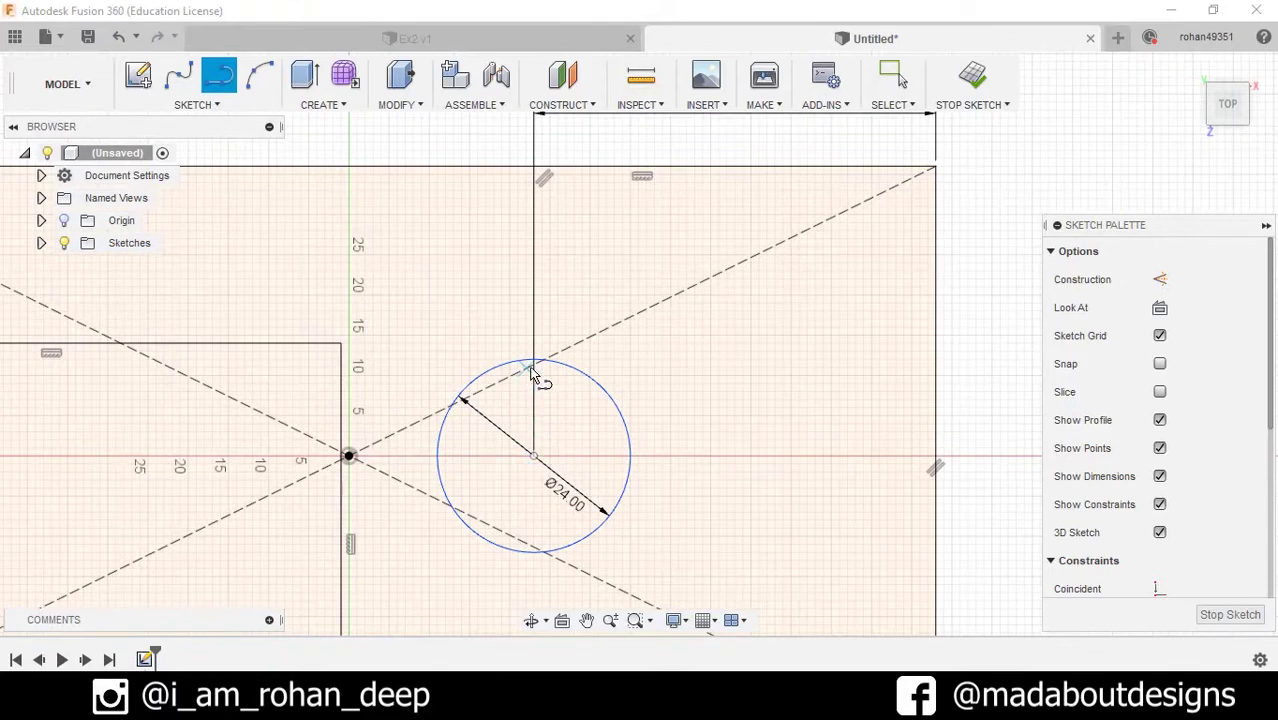
pyautogui.scroll(2, 535, 365)
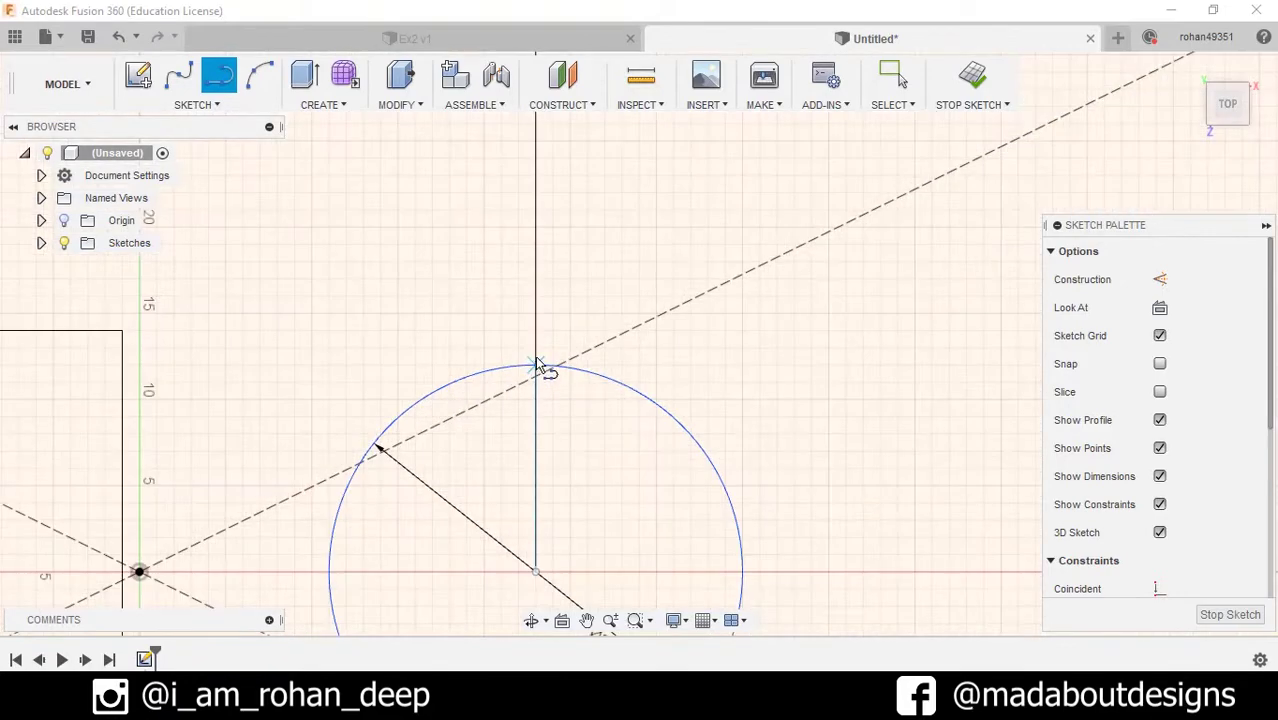
pyautogui.click(535, 365)
pyautogui.scroll(-3, 847, 365)
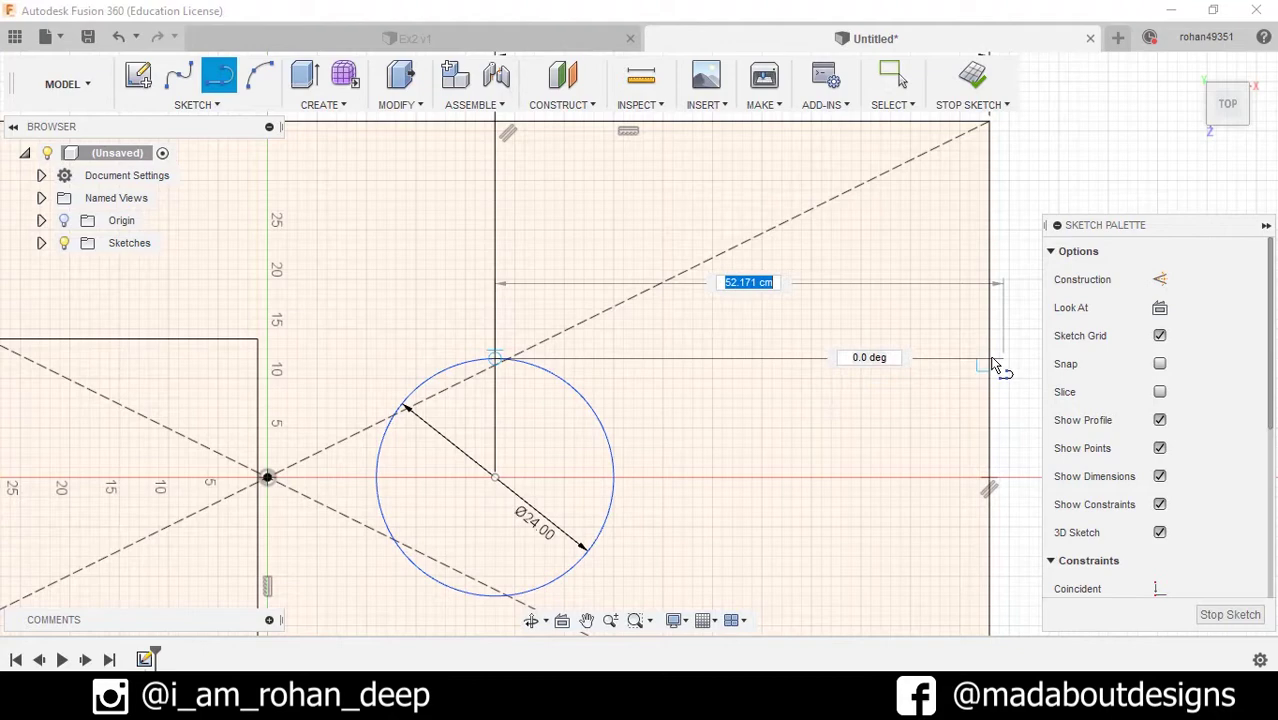
pyautogui.click(990, 365)
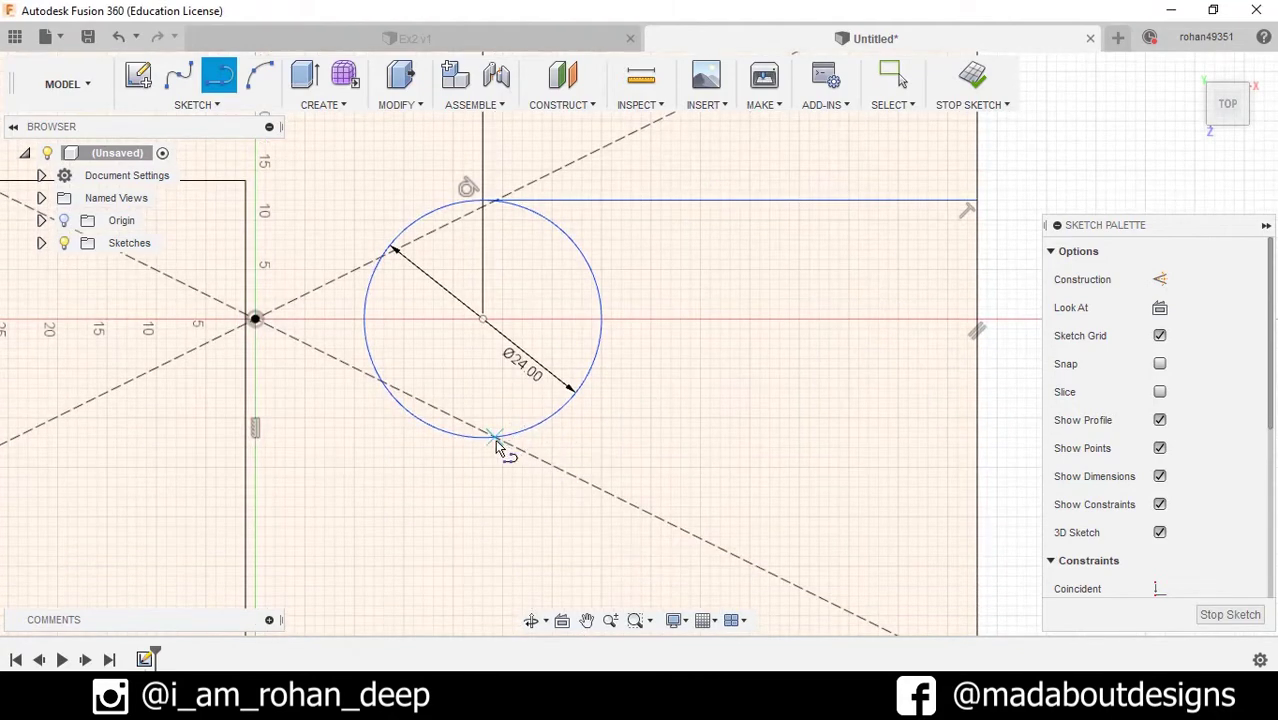
pyautogui.click(481, 437)
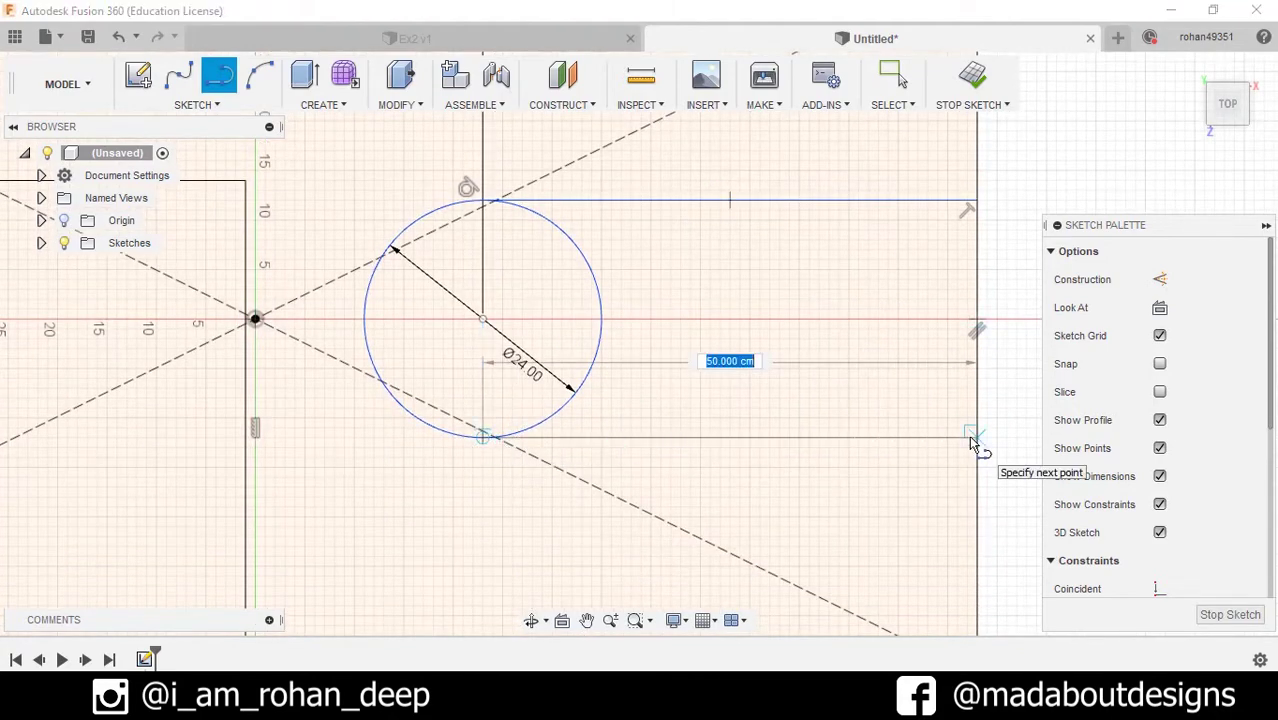
pyautogui.click(968, 435)
pyautogui.scroll(-5, 851, 468)
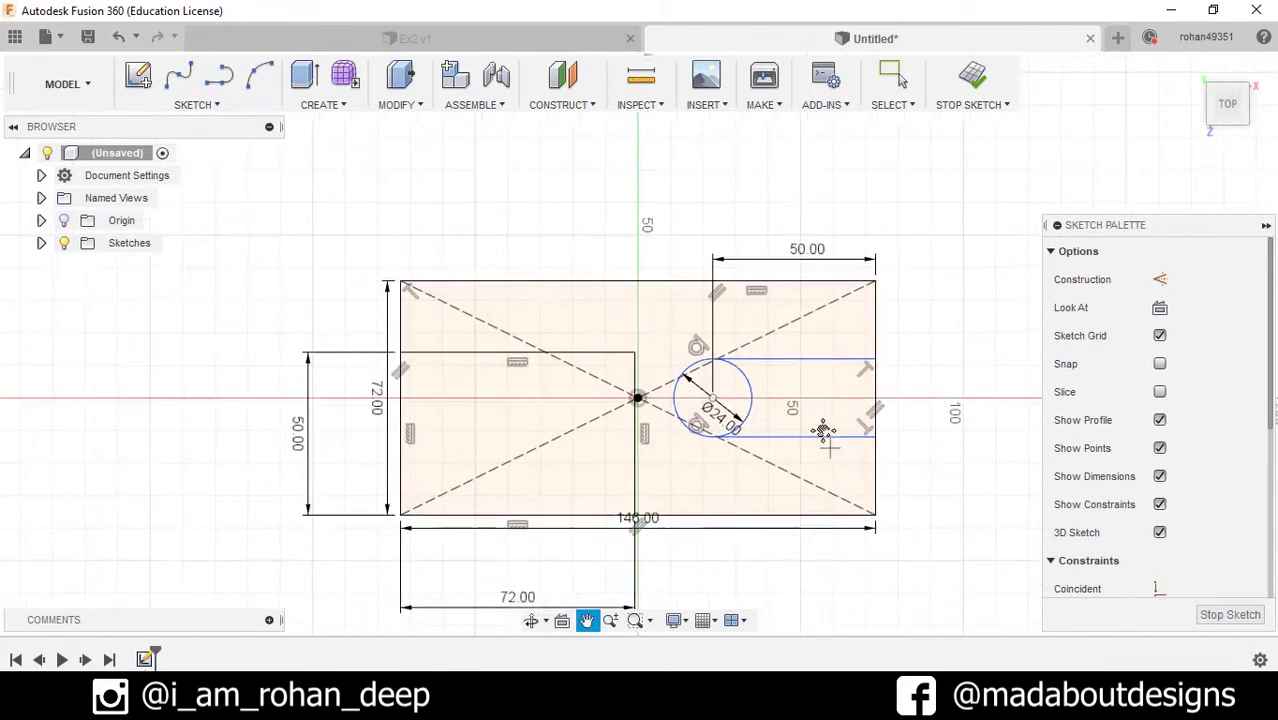
# Step: Trim away the Ø24 circle's right arc to form the rounded slot end
pyautogui.click(200, 104)
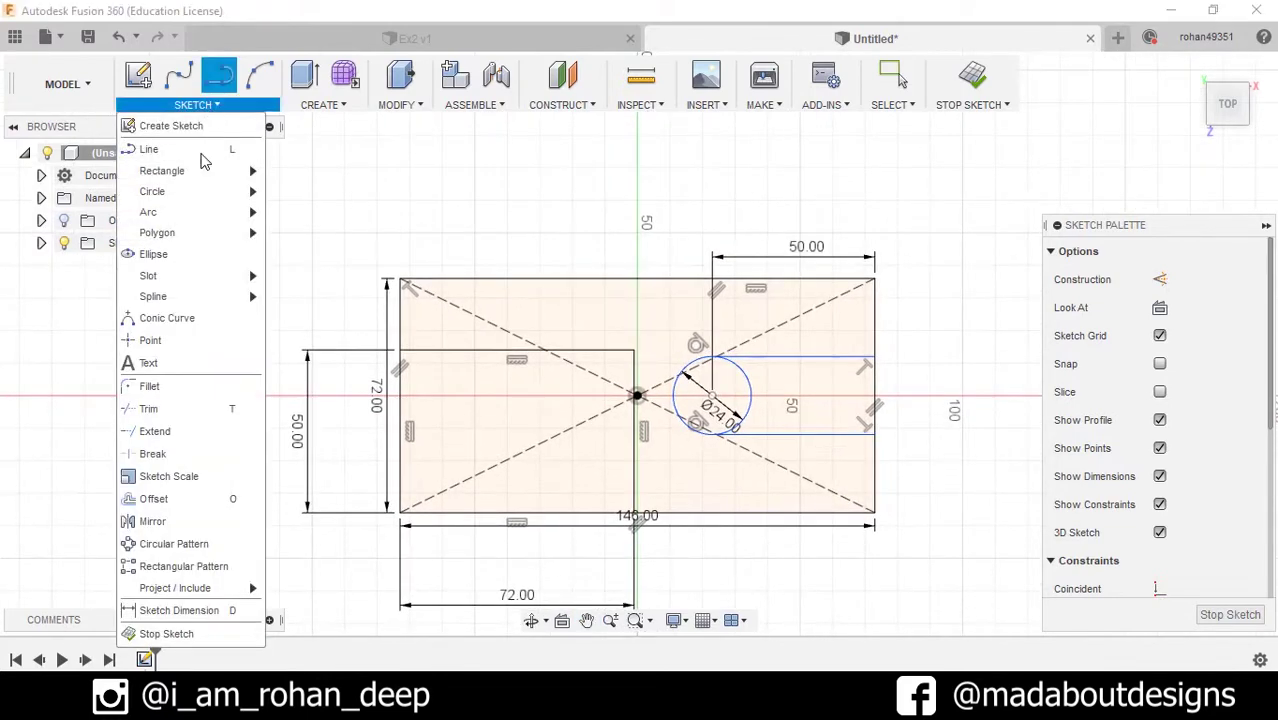
pyautogui.click(175, 410)
pyautogui.scroll(3, 904, 396)
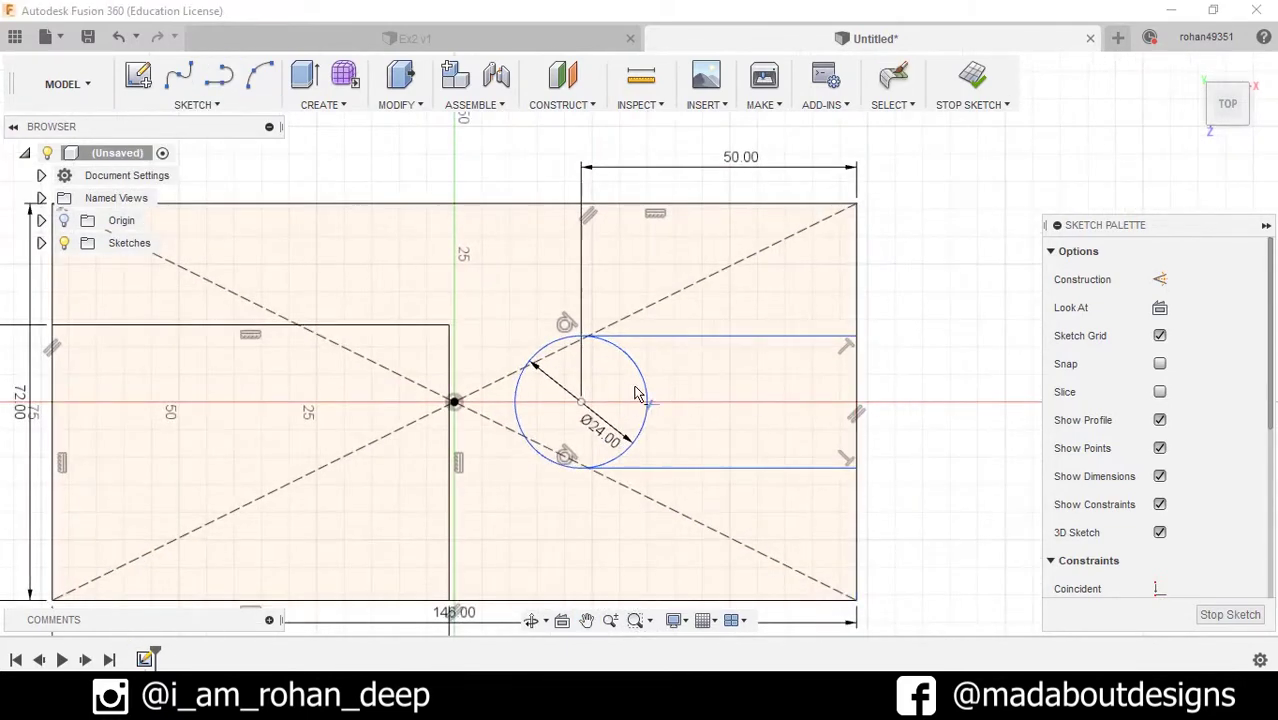
pyautogui.scroll(3, 617, 400)
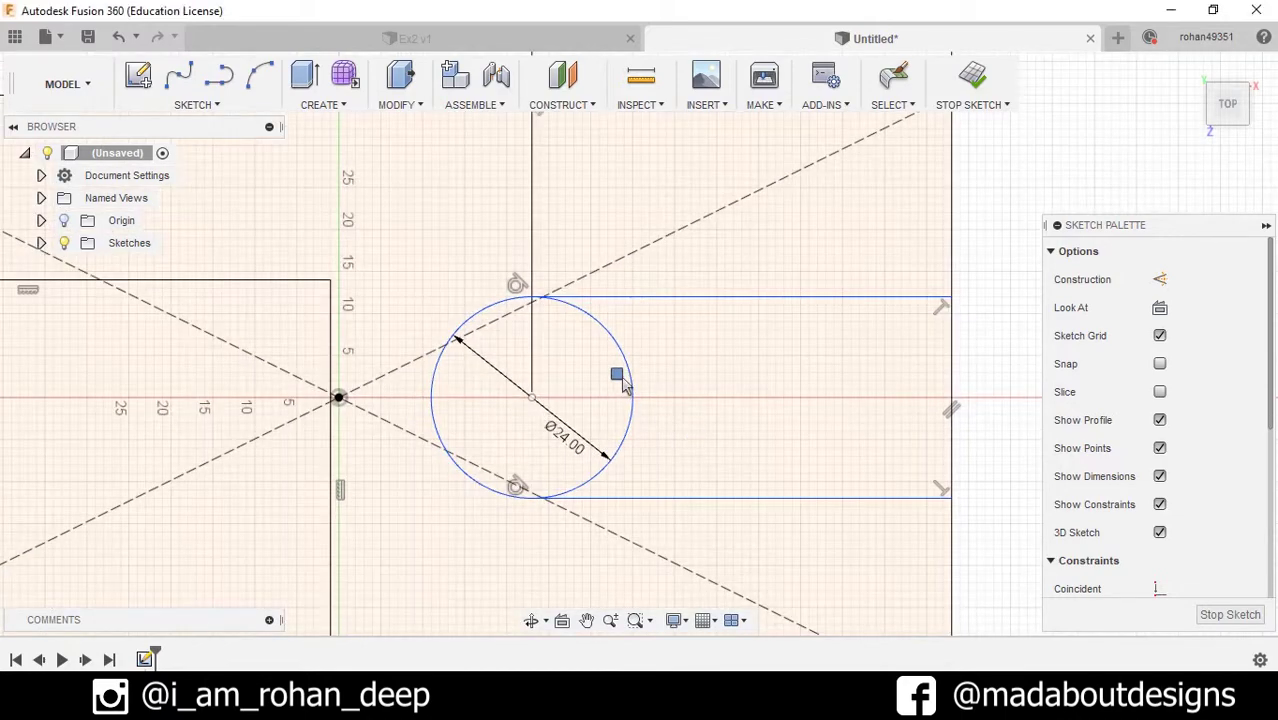
pyautogui.click(612, 377)
pyautogui.scroll(-3, 667, 388)
pyautogui.scroll(6, 611, 357)
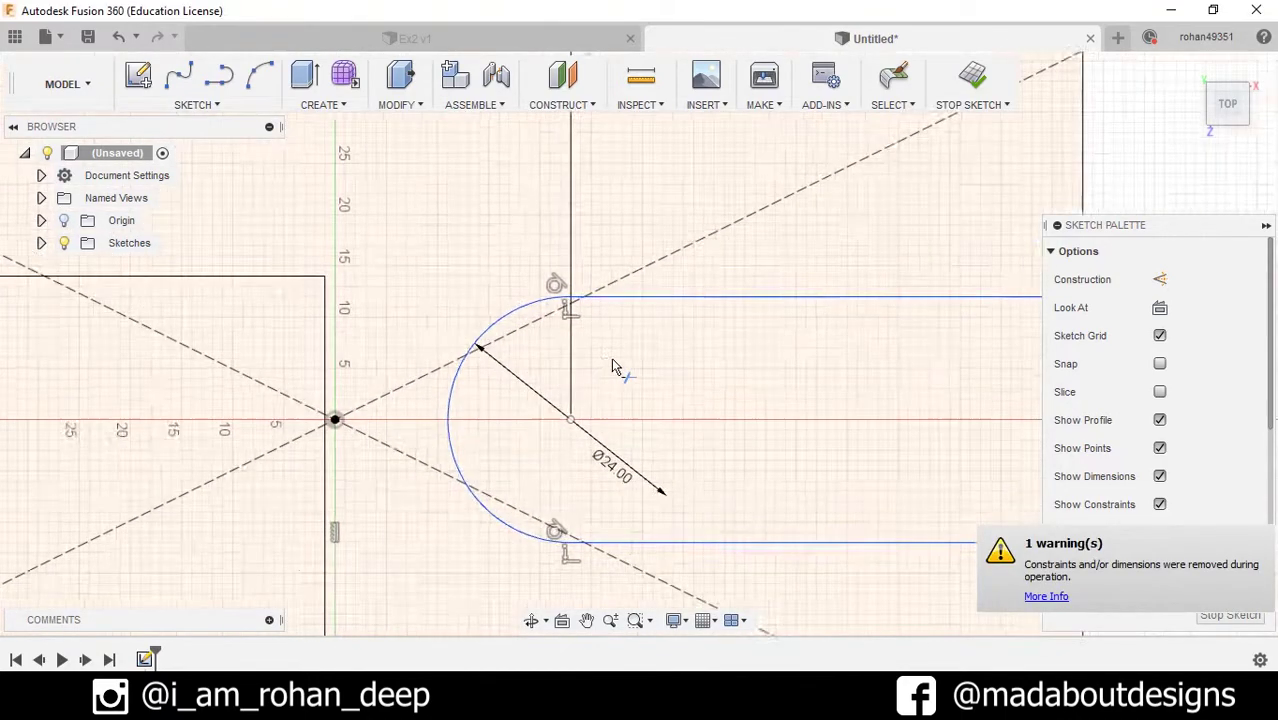
pyautogui.scroll(-6, 628, 363)
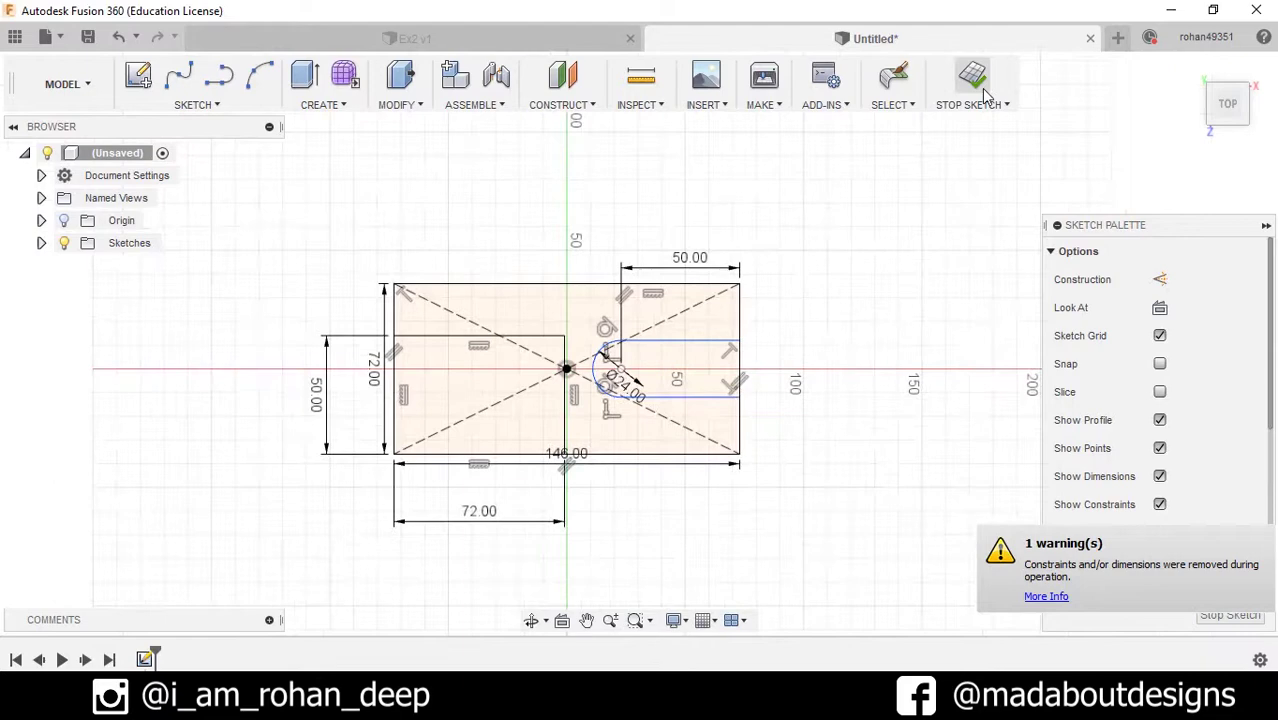
# Step: Finish the sketch and extrude both outer profiles 25 cm as a new body
pyautogui.click(976, 80)
pyautogui.keyDown('shift'); pyautogui.moveTo(799, 545); pyautogui.dragTo(844, 448, button='middle'); pyautogui.keyUp('shift')
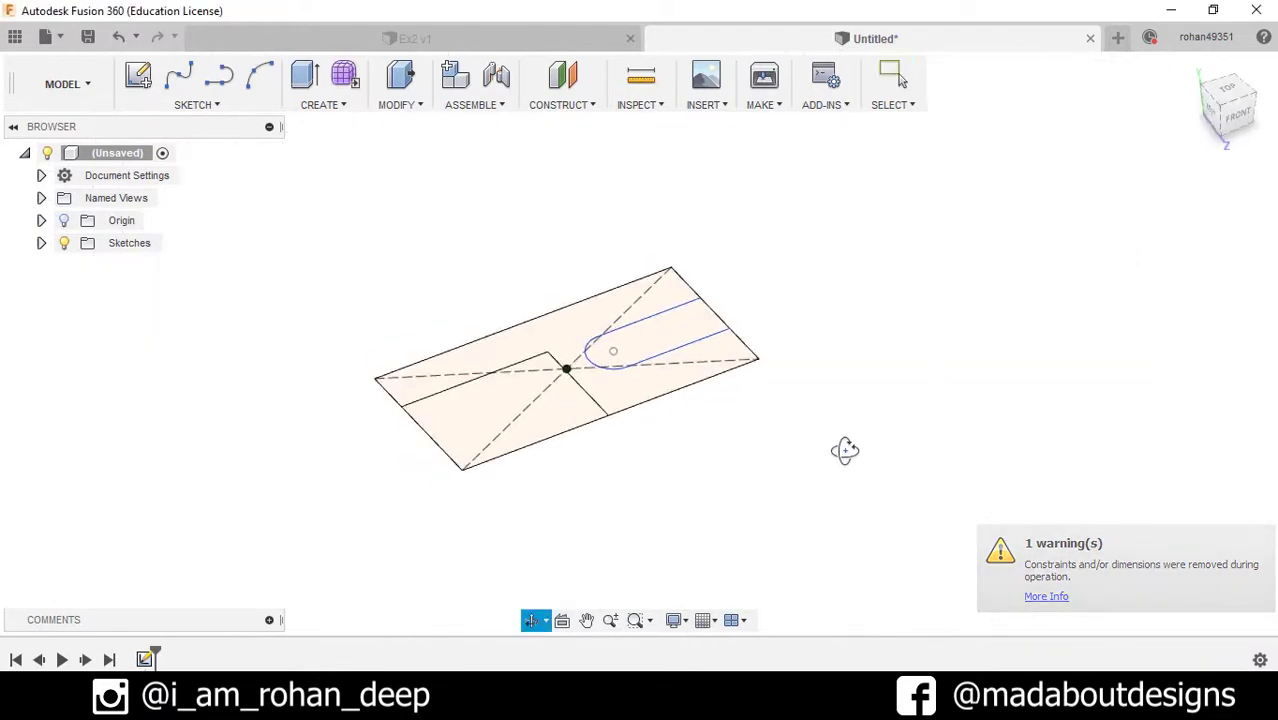
pyautogui.click(328, 107)
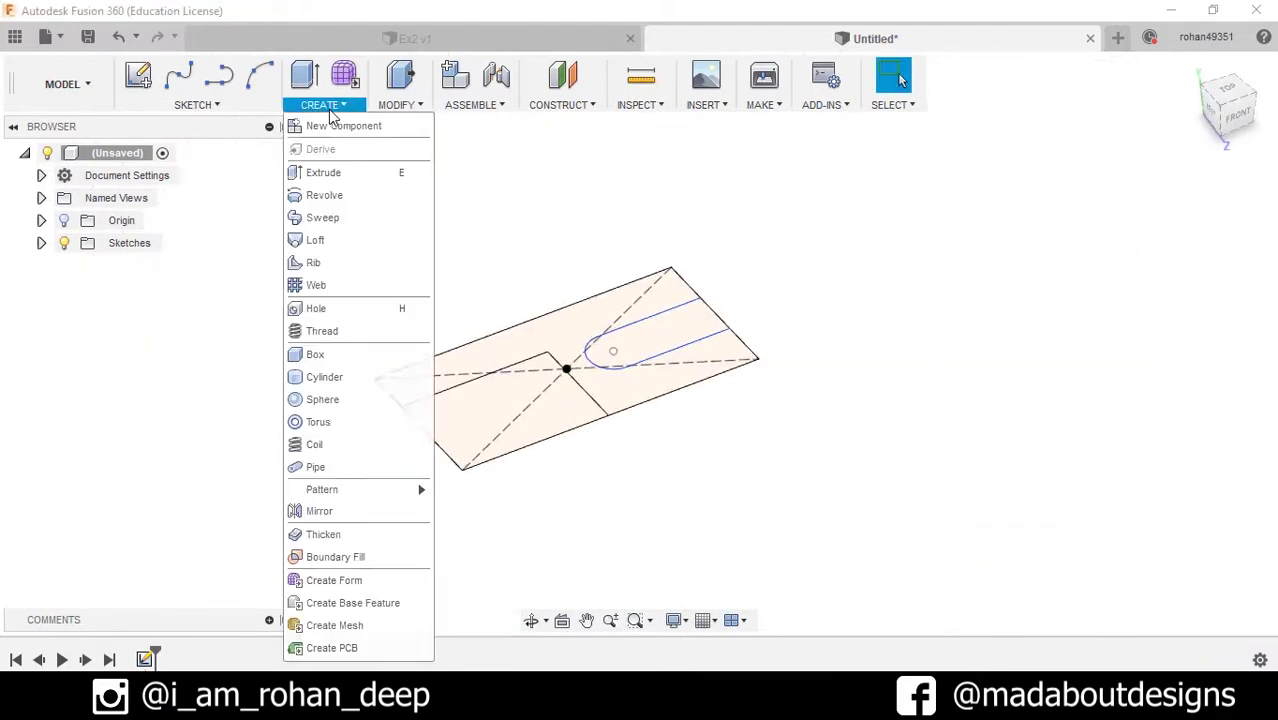
pyautogui.click(325, 174)
pyautogui.scroll(3, 468, 382)
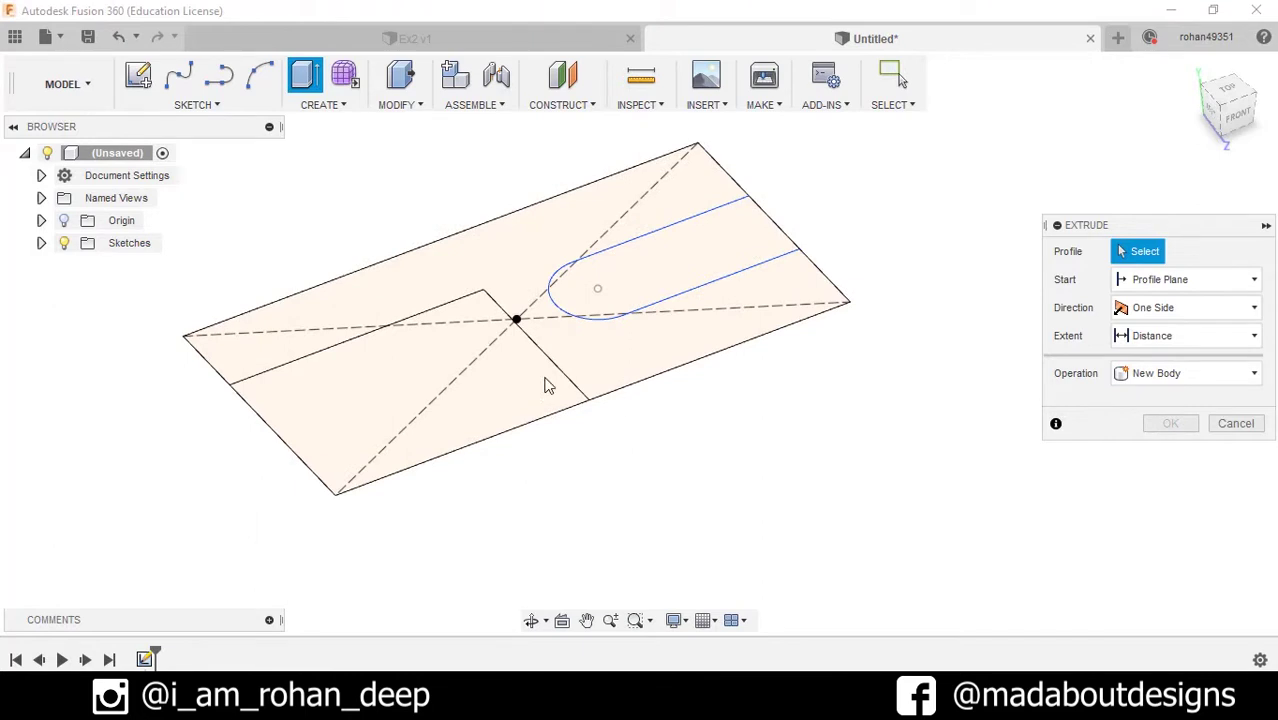
pyautogui.click(488, 388)
pyautogui.click(590, 365)
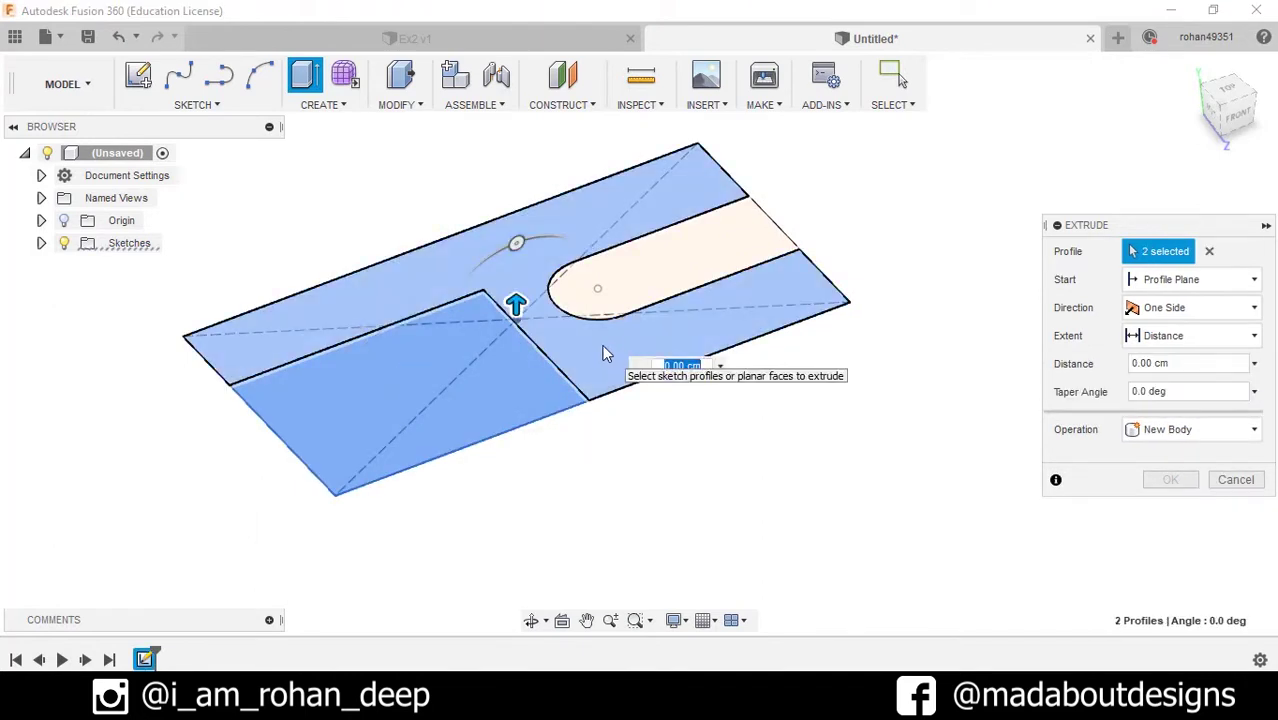
pyautogui.moveTo(516, 298); pyautogui.dragTo(518, 263)
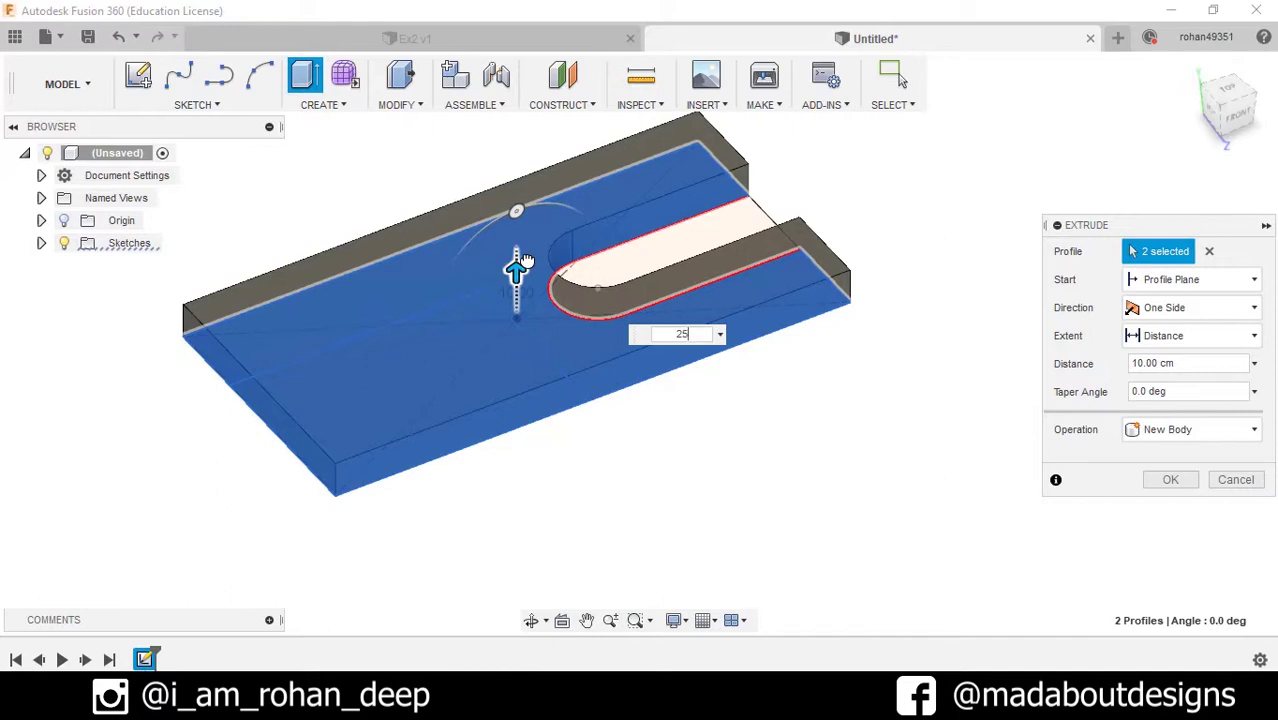
pyautogui.press('Return')
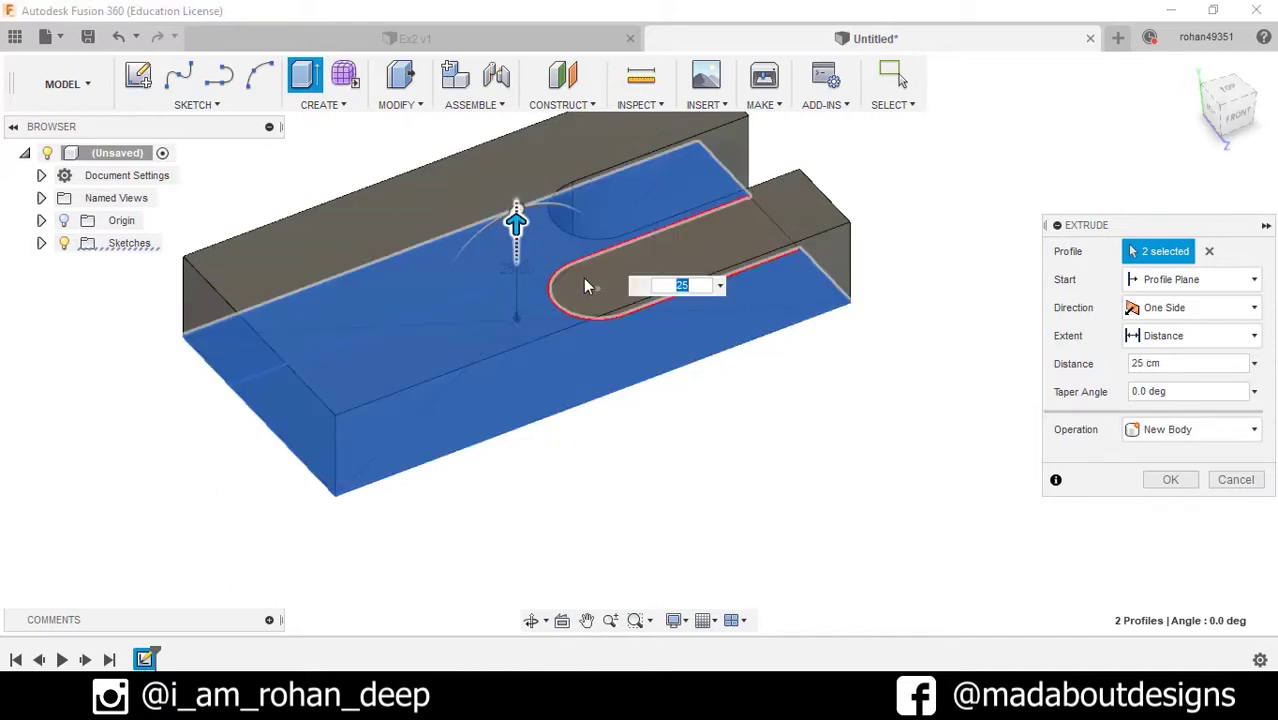
pyautogui.press('Return')
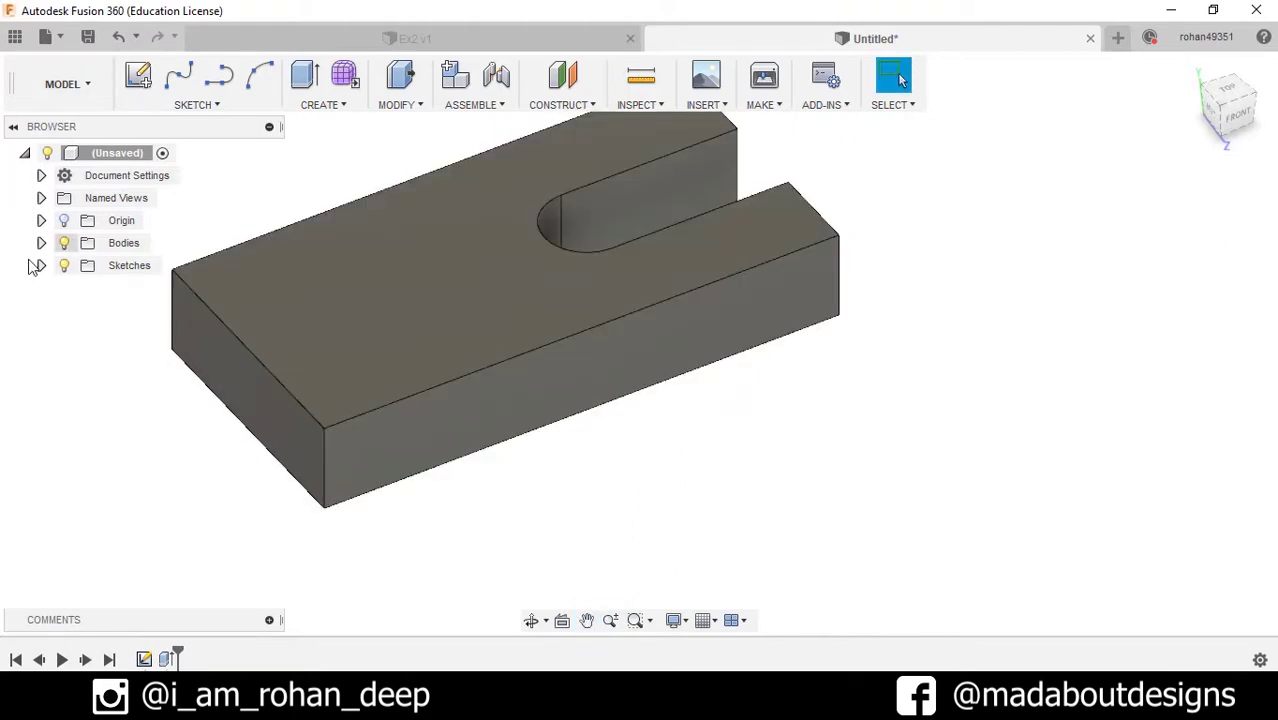
# Step: Show Sketch1 and cut the 72 × 50 corner profile 6 cm into the block's underside
pyautogui.click(80, 288)
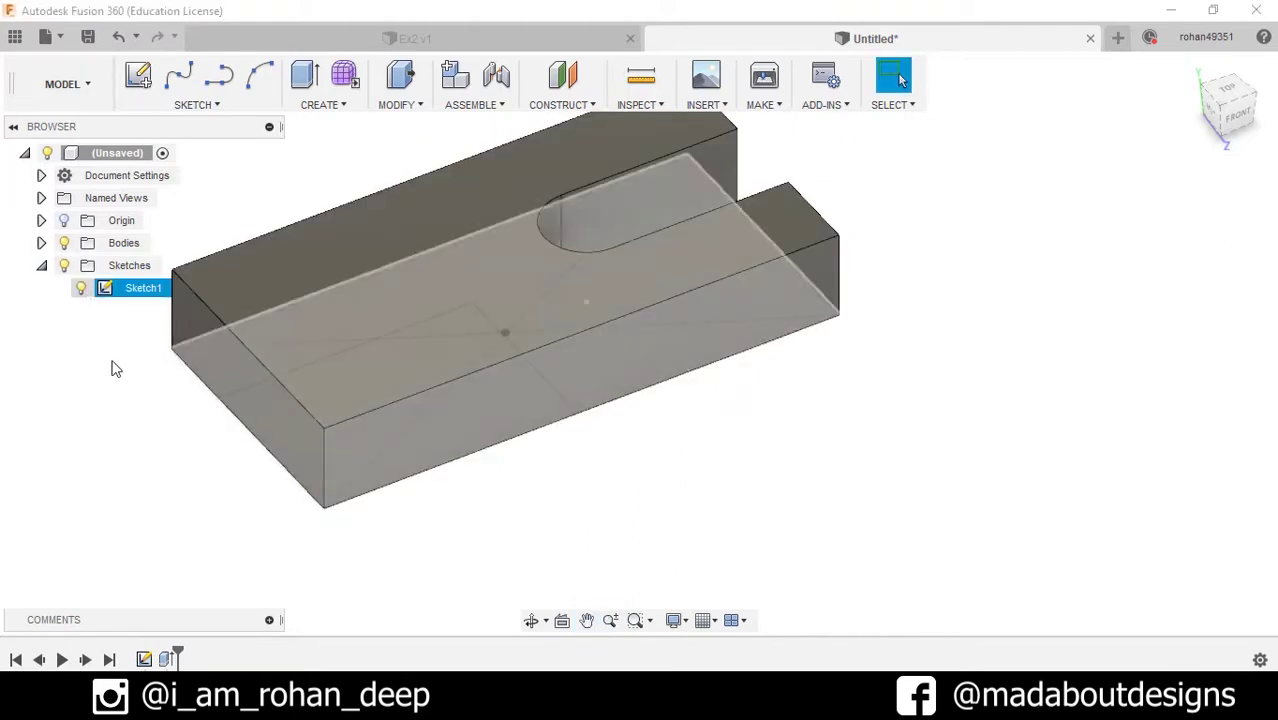
pyautogui.keyDown('shift'); pyautogui.moveTo(143, 450); pyautogui.dragTo(140, 436, button='middle'); pyautogui.keyUp('shift')
pyautogui.click(303, 107)
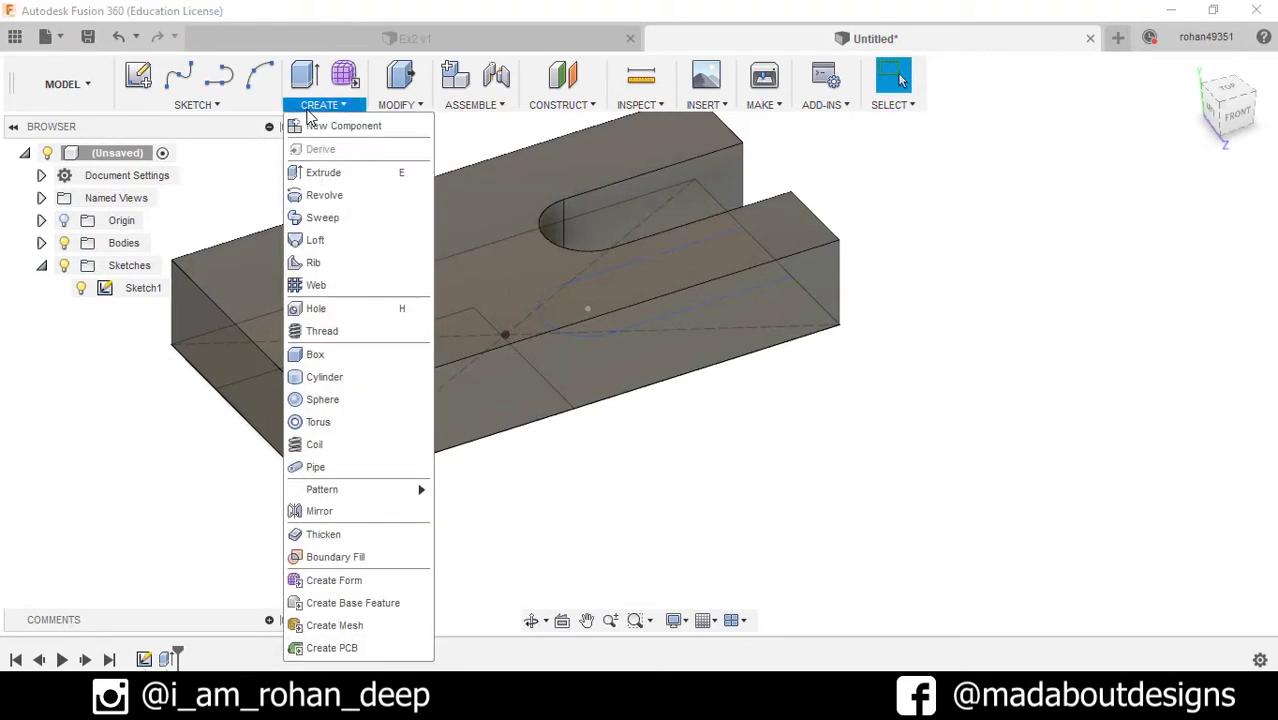
pyautogui.click(323, 173)
pyautogui.moveTo(281, 506)
pyautogui.keyDown('shift'); pyautogui.mouseDown(button='middle')
pyautogui.moveTo(277, 362)
pyautogui.moveTo(390, 258)
pyautogui.mouseUp(button='middle'); pyautogui.keyUp('shift')
pyautogui.click(390, 258)
pyautogui.moveTo(572, 217)
pyautogui.keyDown('shift'); pyautogui.mouseDown(button='middle')
pyautogui.moveTo(668, 224)
pyautogui.moveTo(665, 288)
pyautogui.moveTo(633, 314)
pyautogui.moveTo(418, 362)
pyautogui.mouseUp(button='middle'); pyautogui.keyUp('shift')
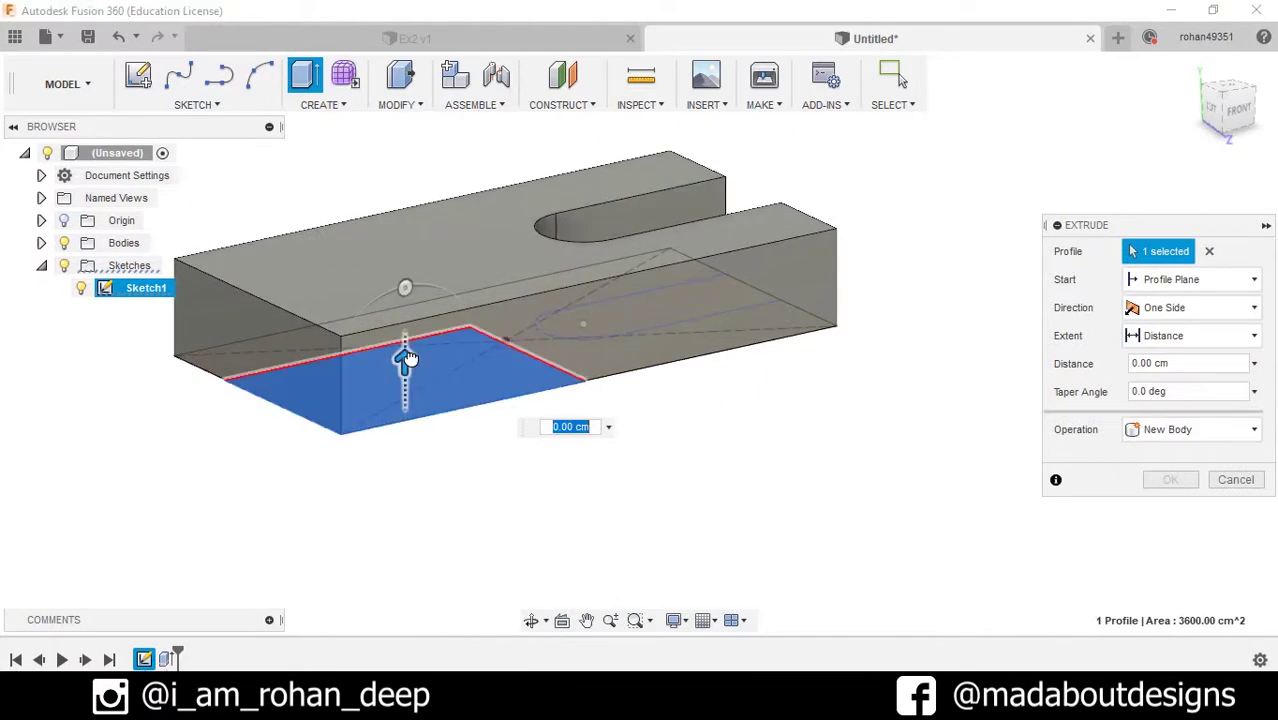
pyautogui.press('Return')
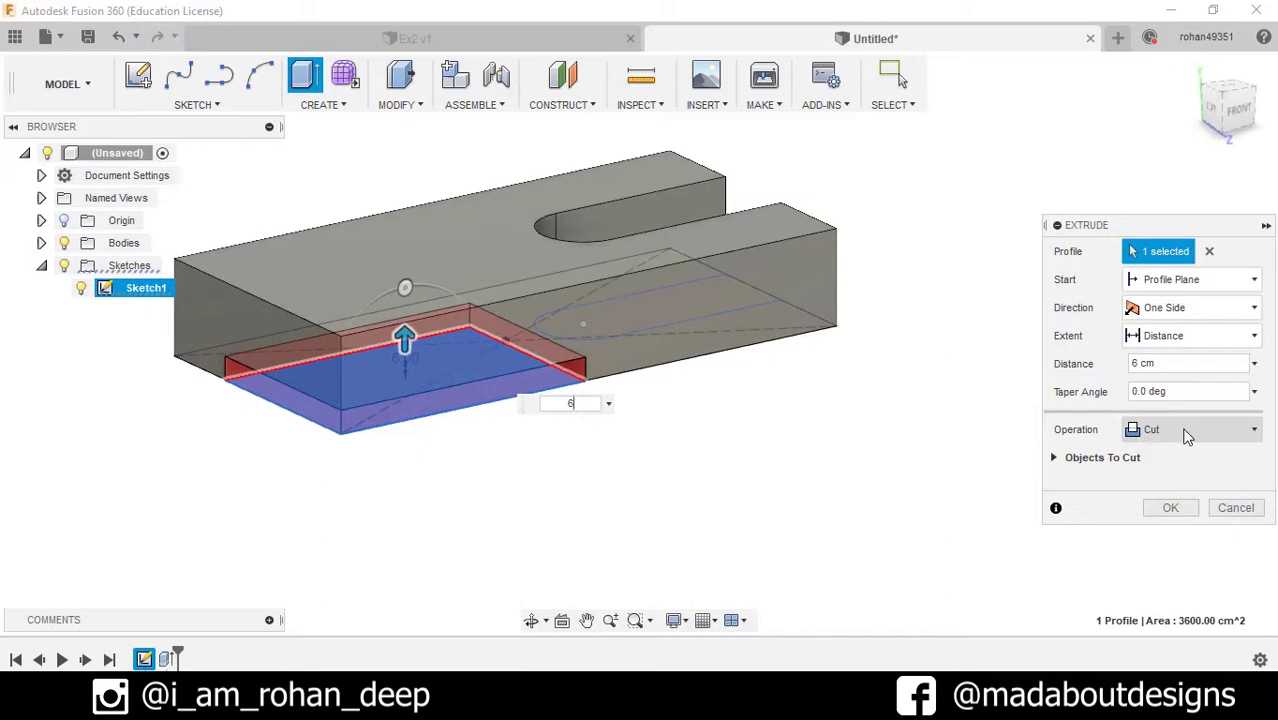
pyautogui.click(1170, 508)
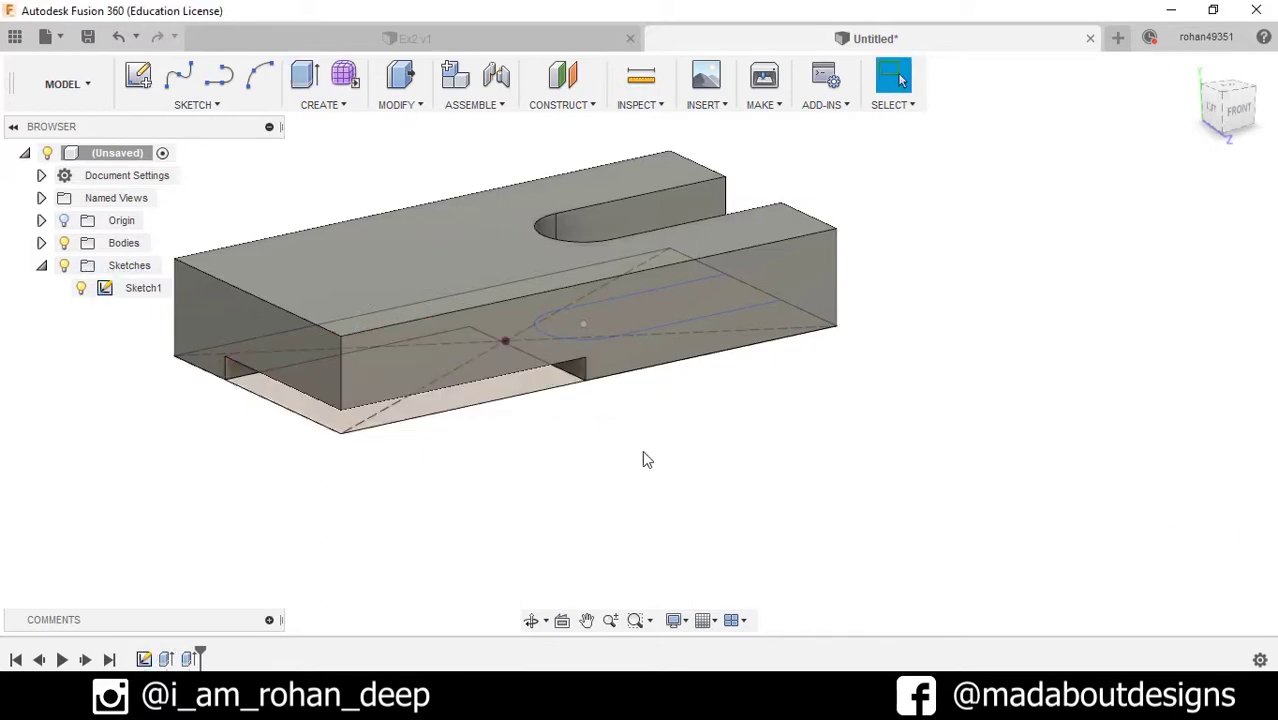
# Step: Inspect the underside, hide Sketch1, and return to a top isometric view
pyautogui.moveTo(646, 459)
pyautogui.keyDown('shift'); pyautogui.mouseDown(button='middle')
pyautogui.moveTo(214, 274)
pyautogui.moveTo(260, 277)
pyautogui.moveTo(360, 221)
pyautogui.moveTo(345, 334)
pyautogui.moveTo(280, 320)
pyautogui.mouseUp(button='middle'); pyautogui.keyUp('shift')
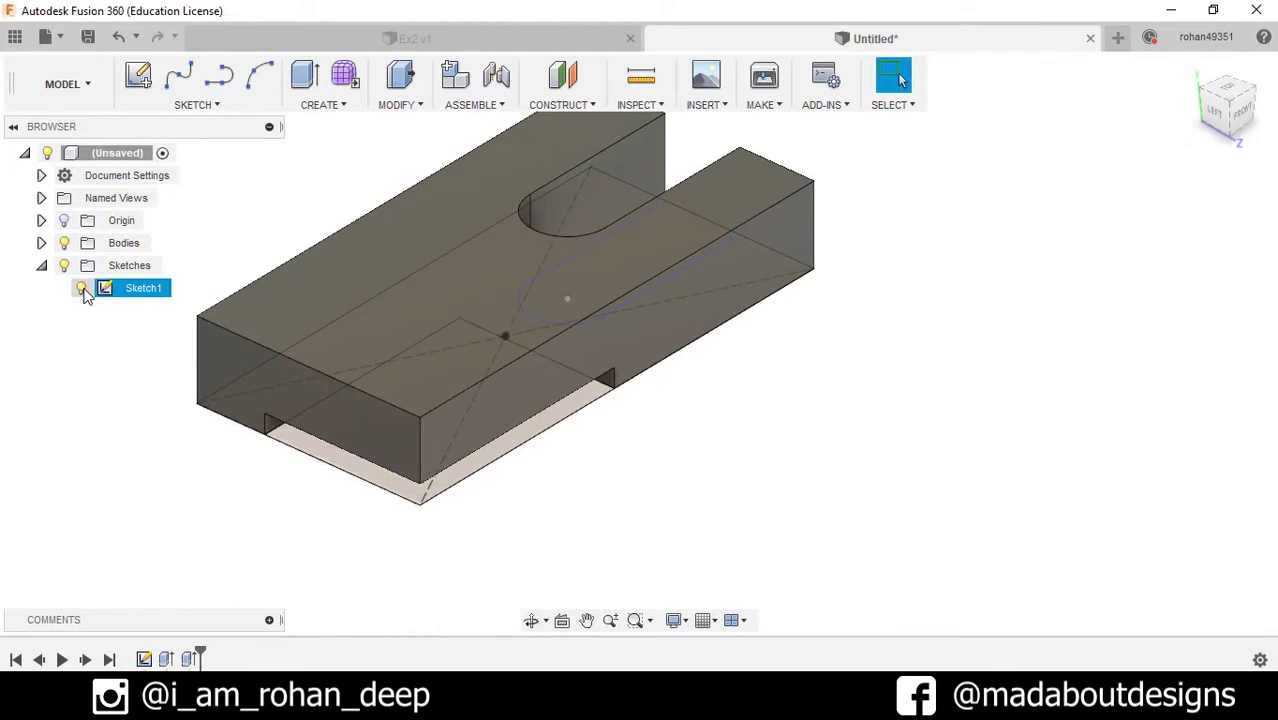
pyautogui.click(82, 288)
pyautogui.keyDown('shift'); pyautogui.moveTo(200, 440); pyautogui.dragTo(326, 308, button='middle'); pyautogui.keyUp('shift')
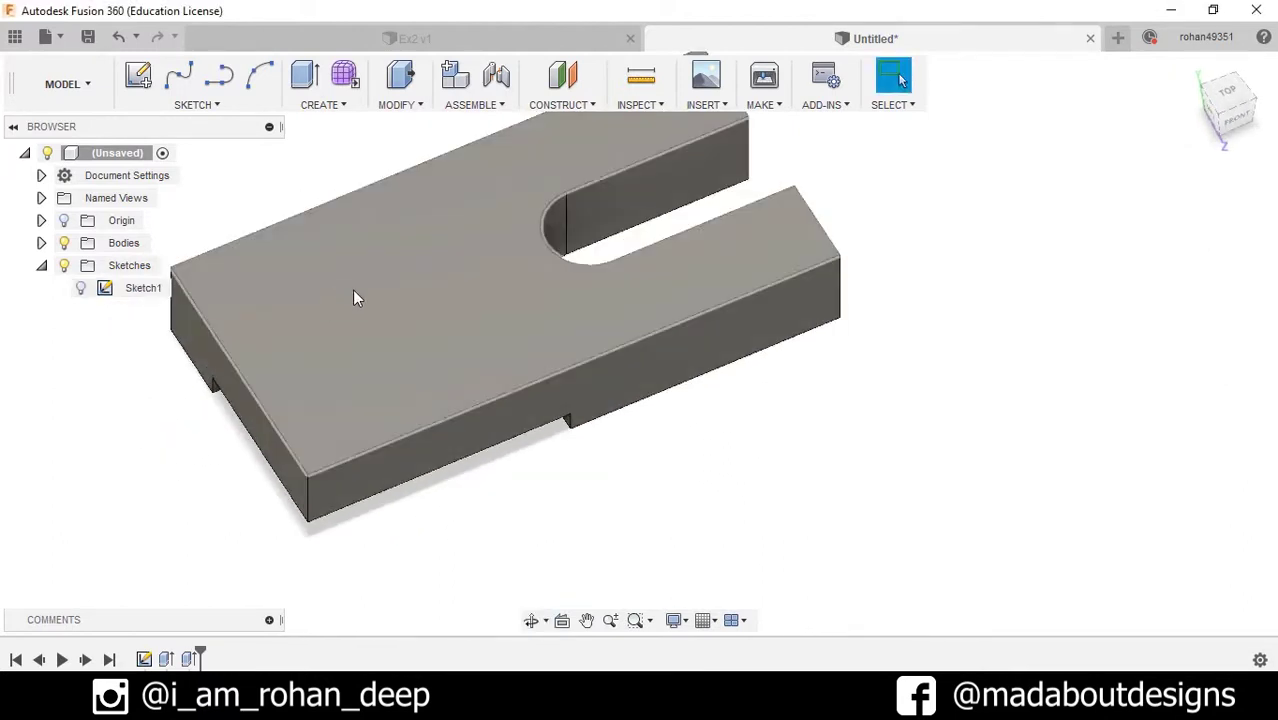
pyautogui.click(353, 296)
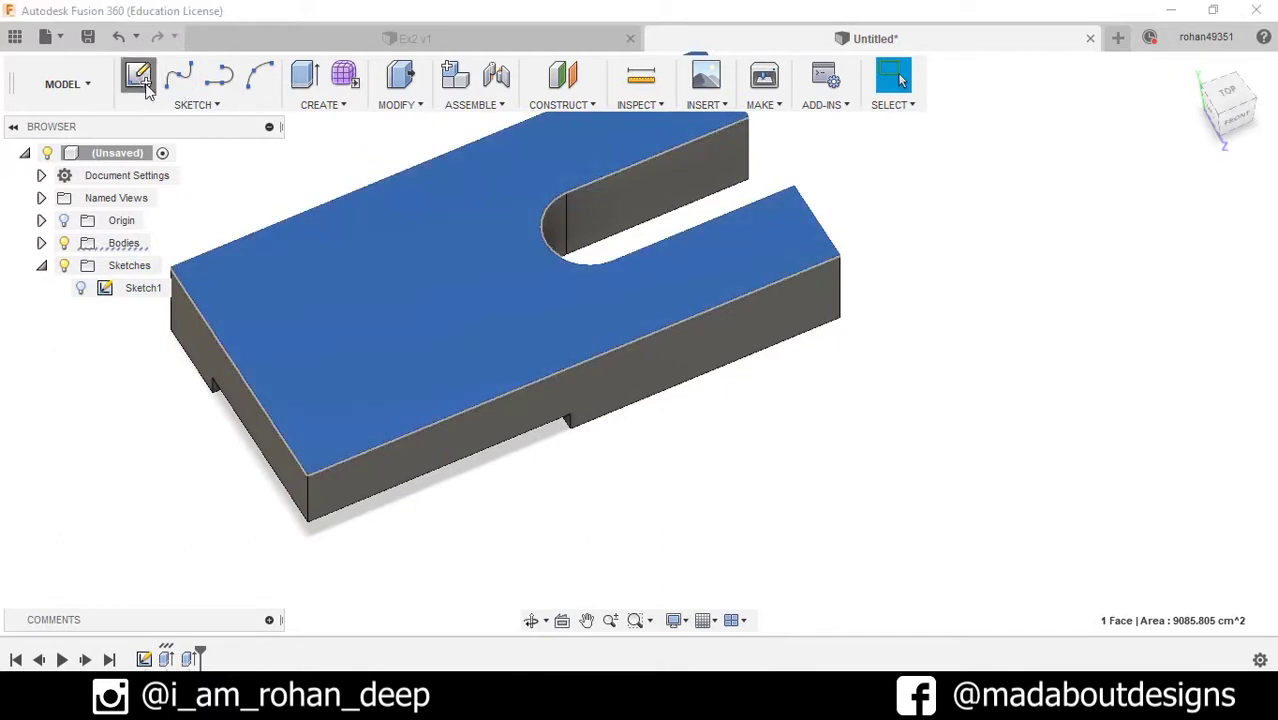
# Step: Sketch a two-point rectangle on the block's top face marking off the end strip
pyautogui.click(140, 78)
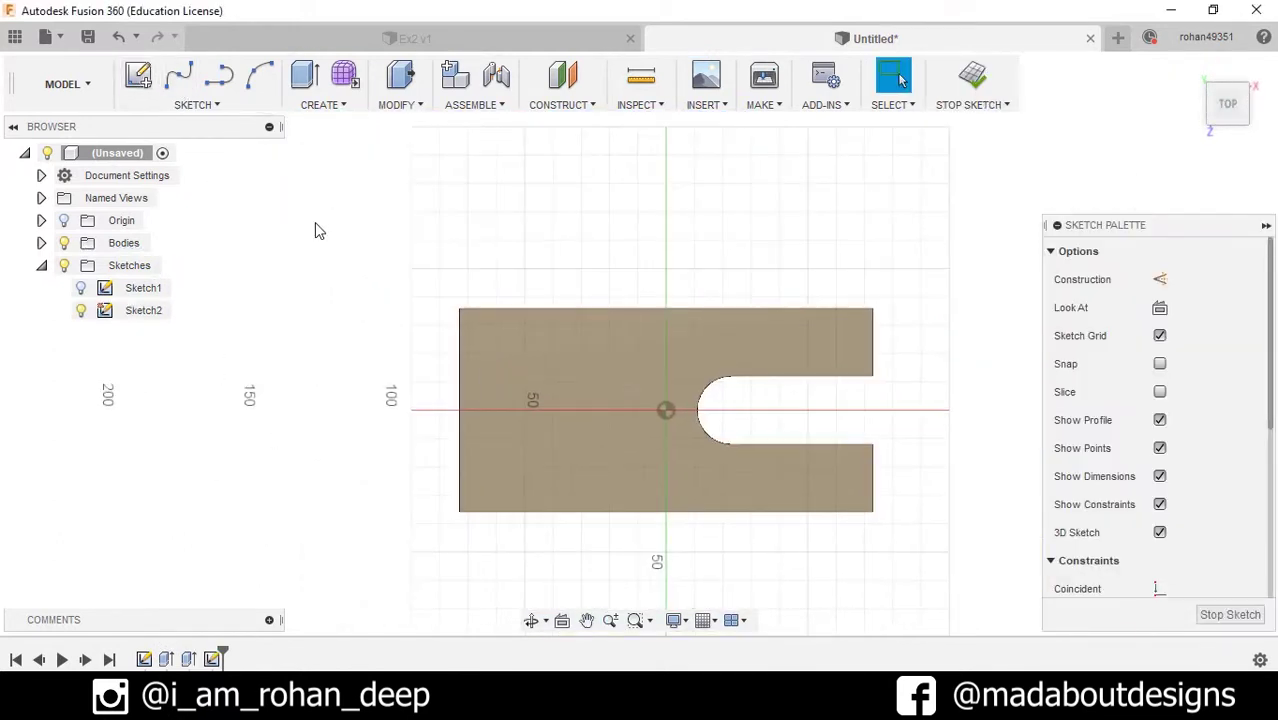
pyautogui.click(197, 104)
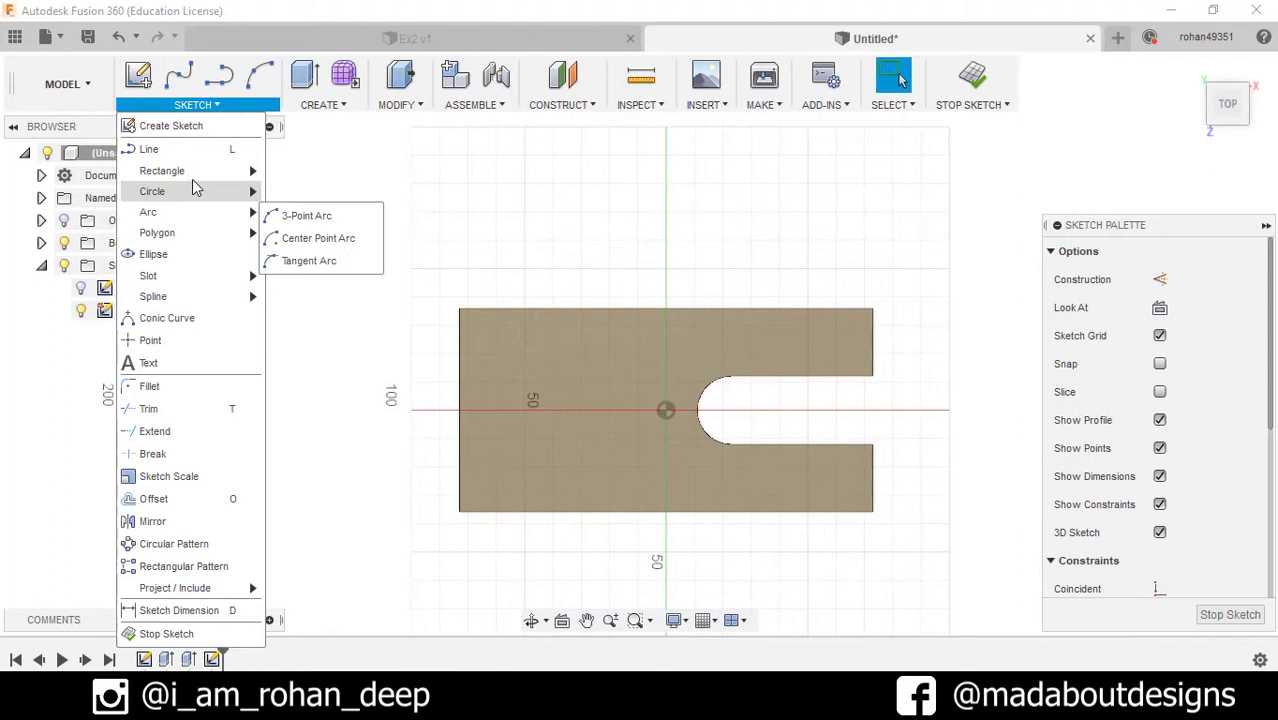
pyautogui.moveTo(196, 171)
pyautogui.click(300, 171)
pyautogui.scroll(3, 545, 515)
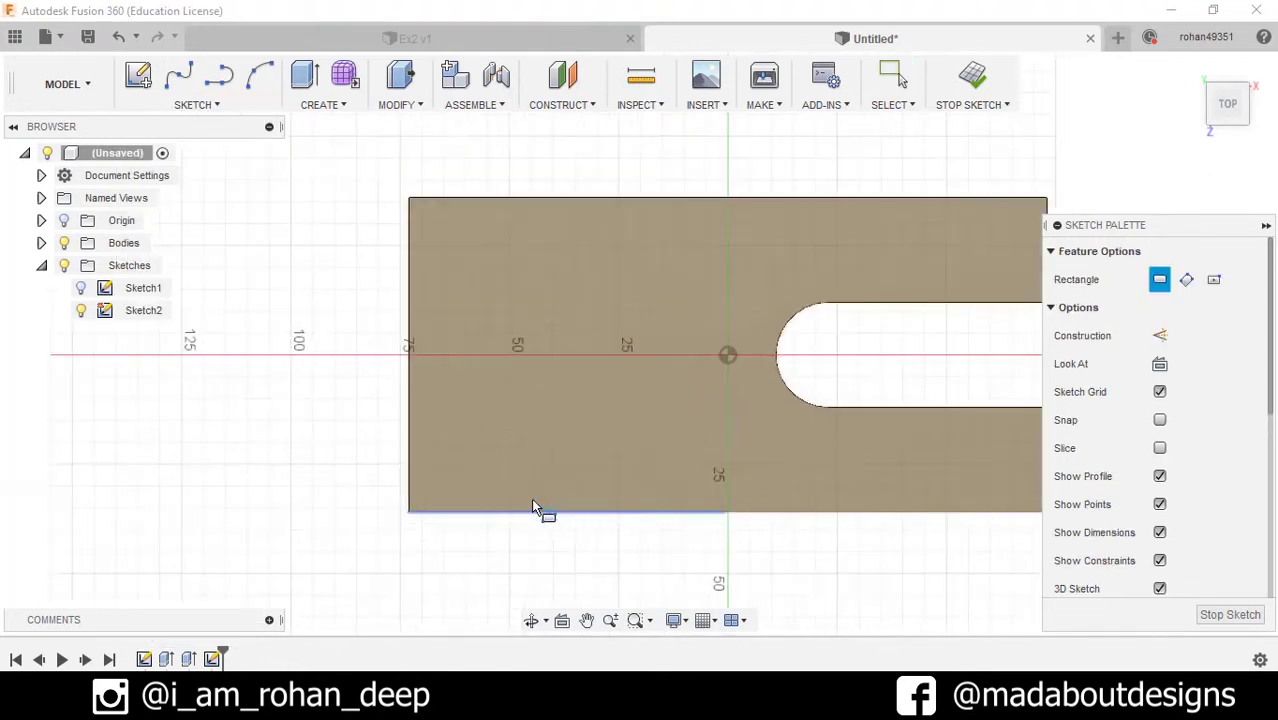
pyautogui.scroll(1, 533, 506)
pyautogui.click(394, 513)
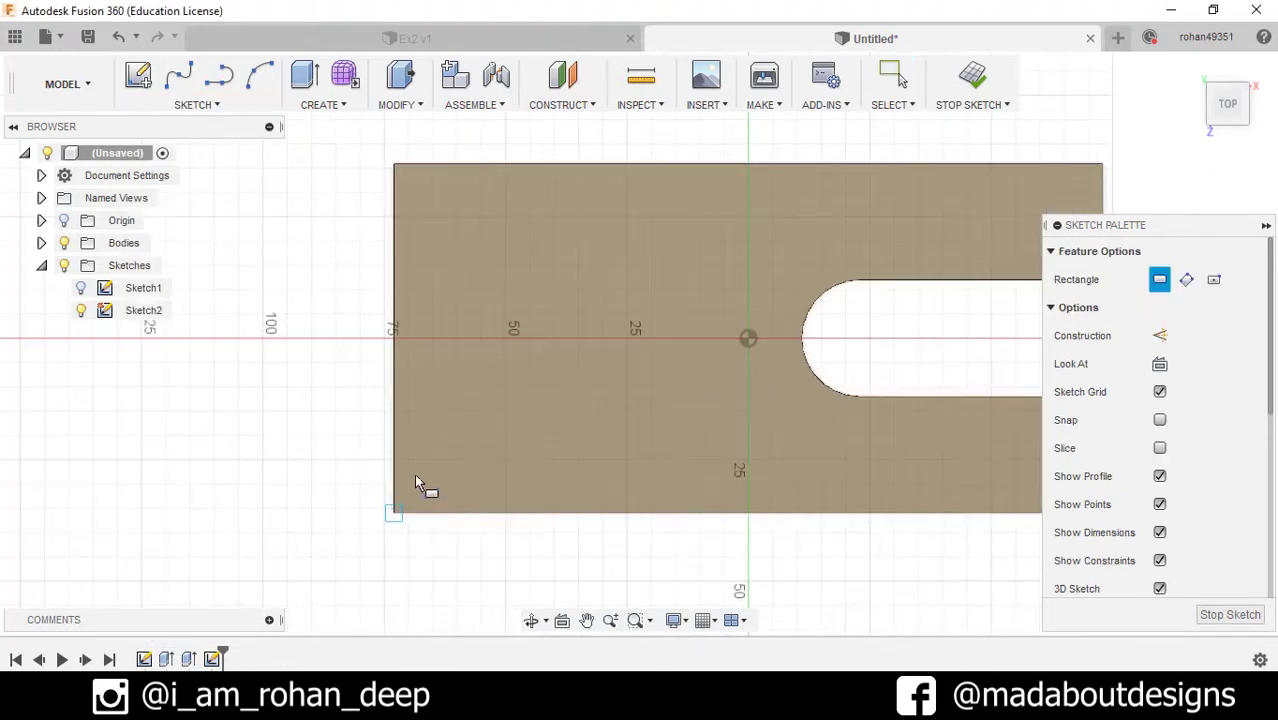
pyautogui.click(571, 162)
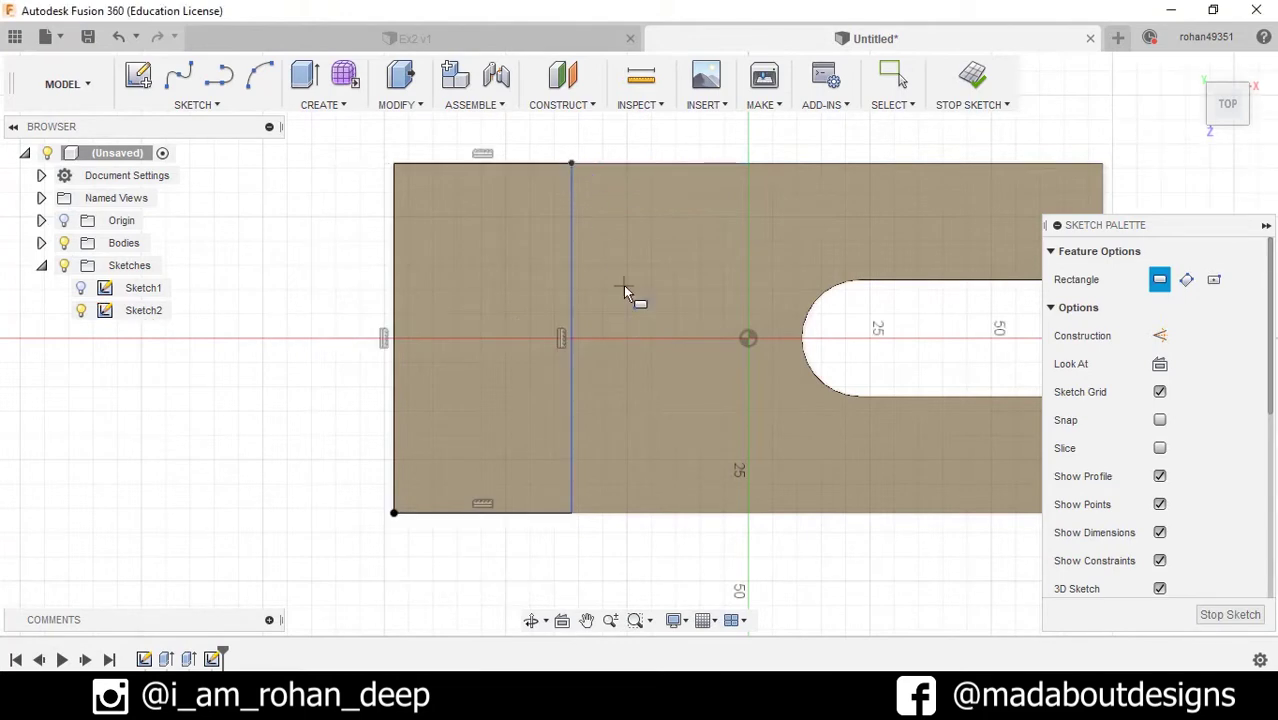
pyautogui.scroll(-1, 623, 285)
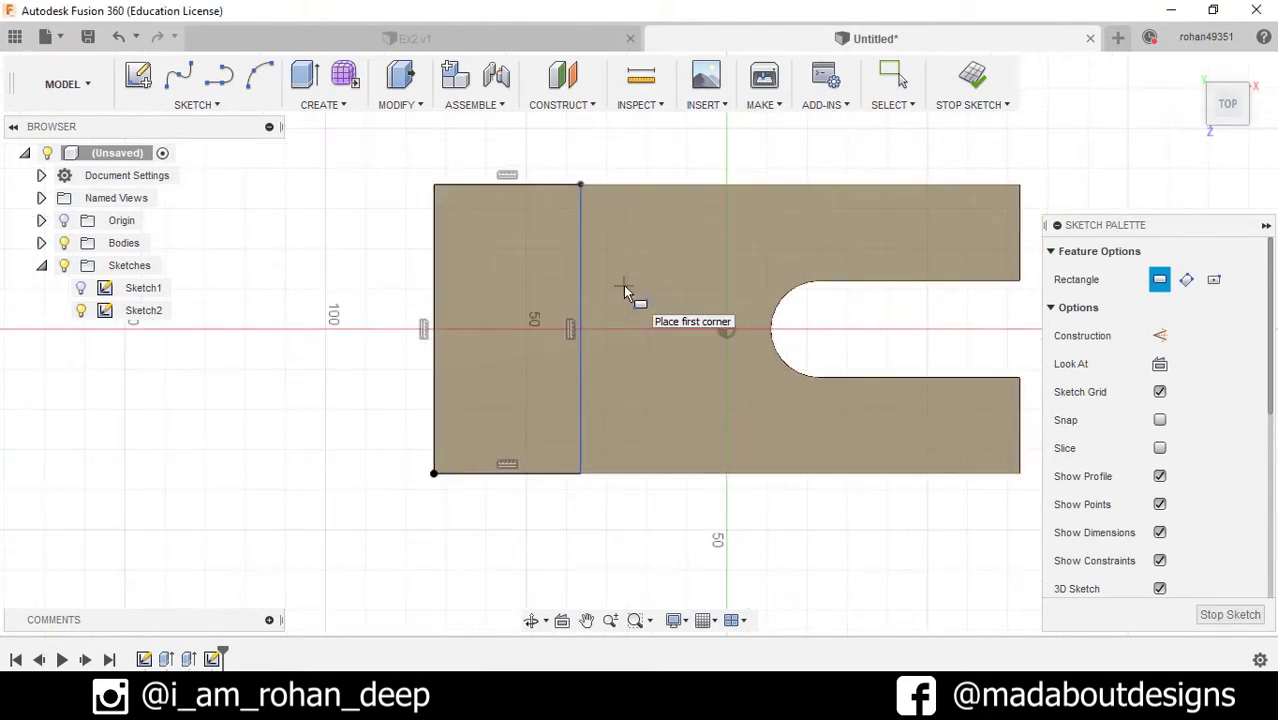
# Step: Dimension the end strip 36 cm wide and finish Sketch2
pyautogui.click(197, 104)
pyautogui.click(178, 606)
pyautogui.scroll(2, 383, 492)
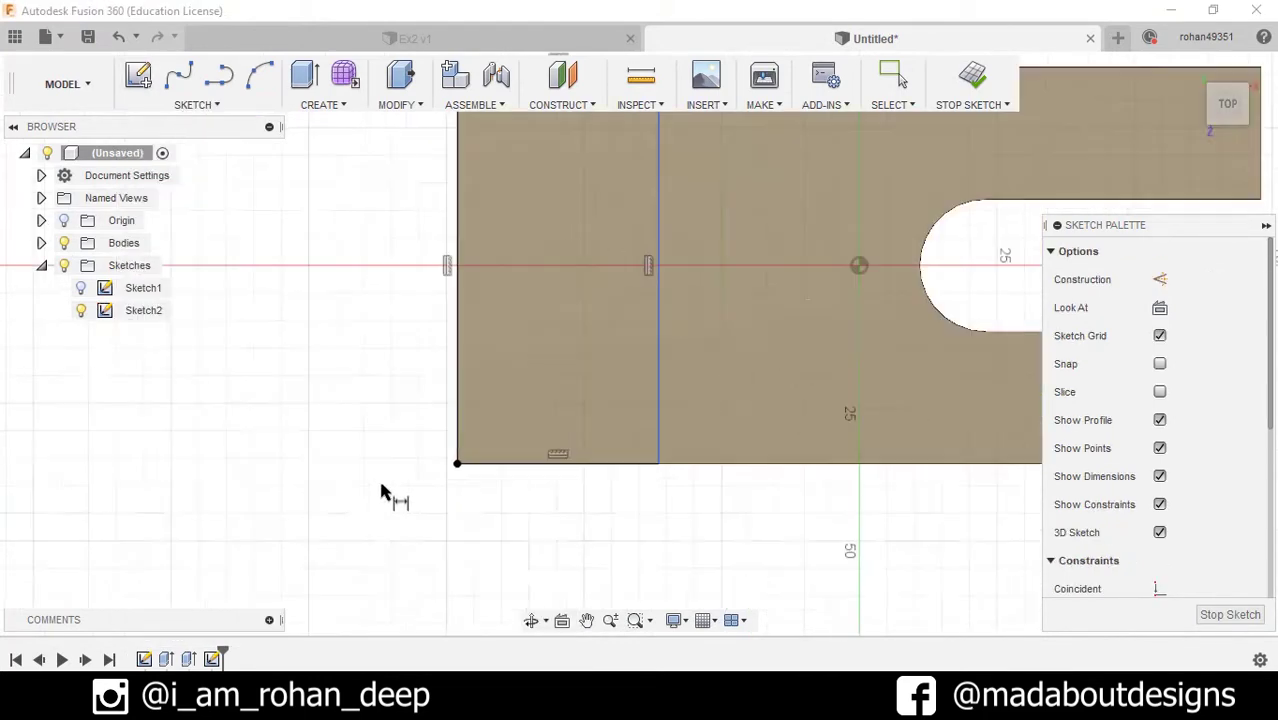
pyautogui.click(458, 362)
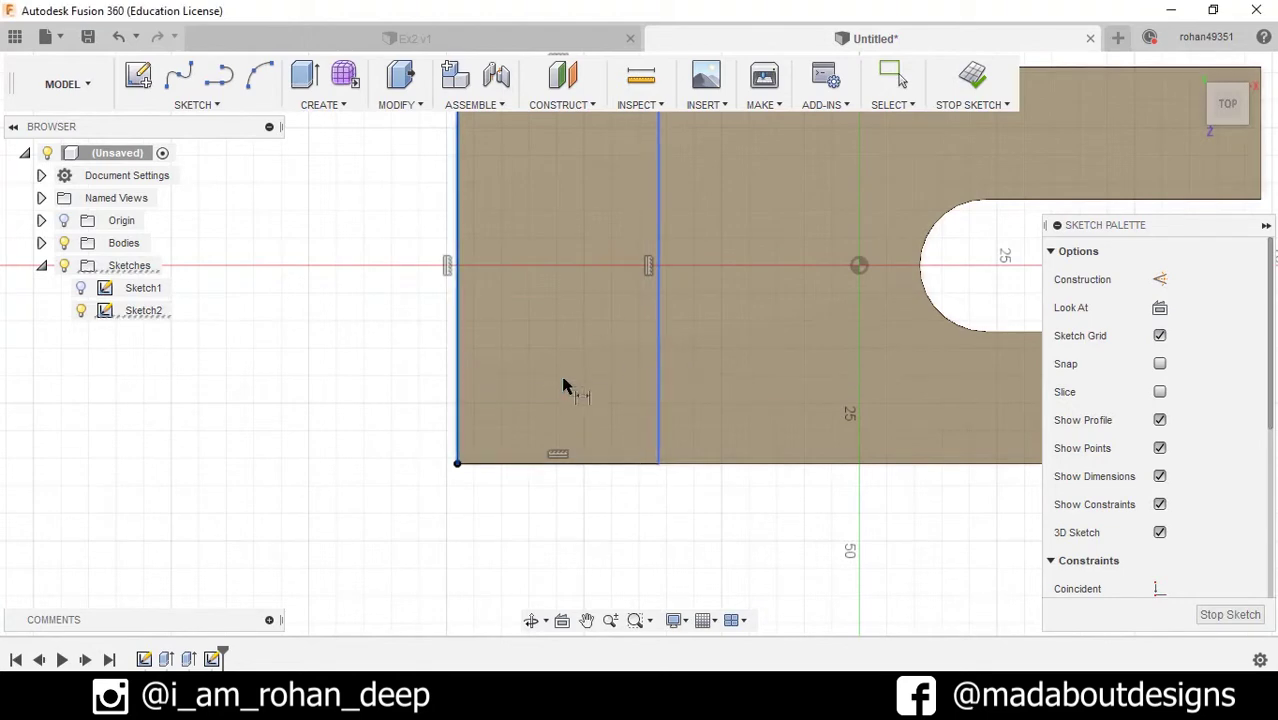
pyautogui.moveTo(579, 573); pyautogui.dragTo(565, 456, button='middle')
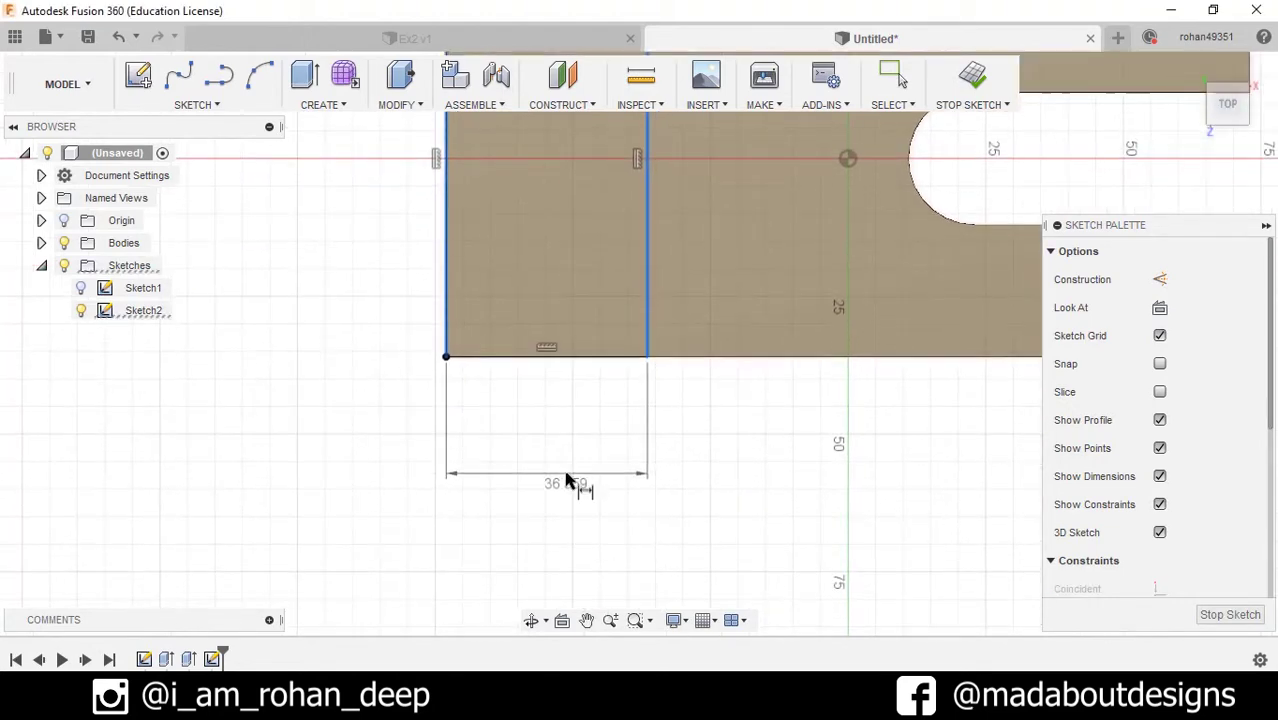
pyautogui.click(582, 482)
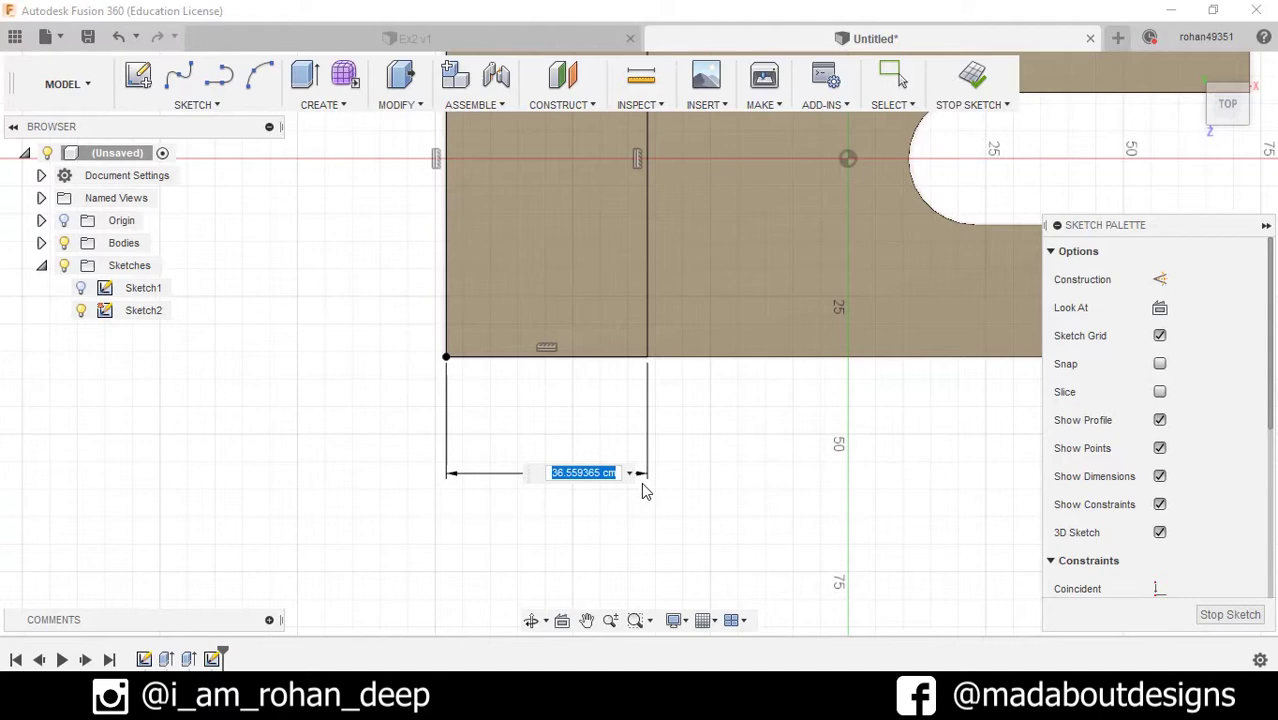
pyautogui.write('36')
pyautogui.press('Return')
pyautogui.scroll(-2, 644, 490)
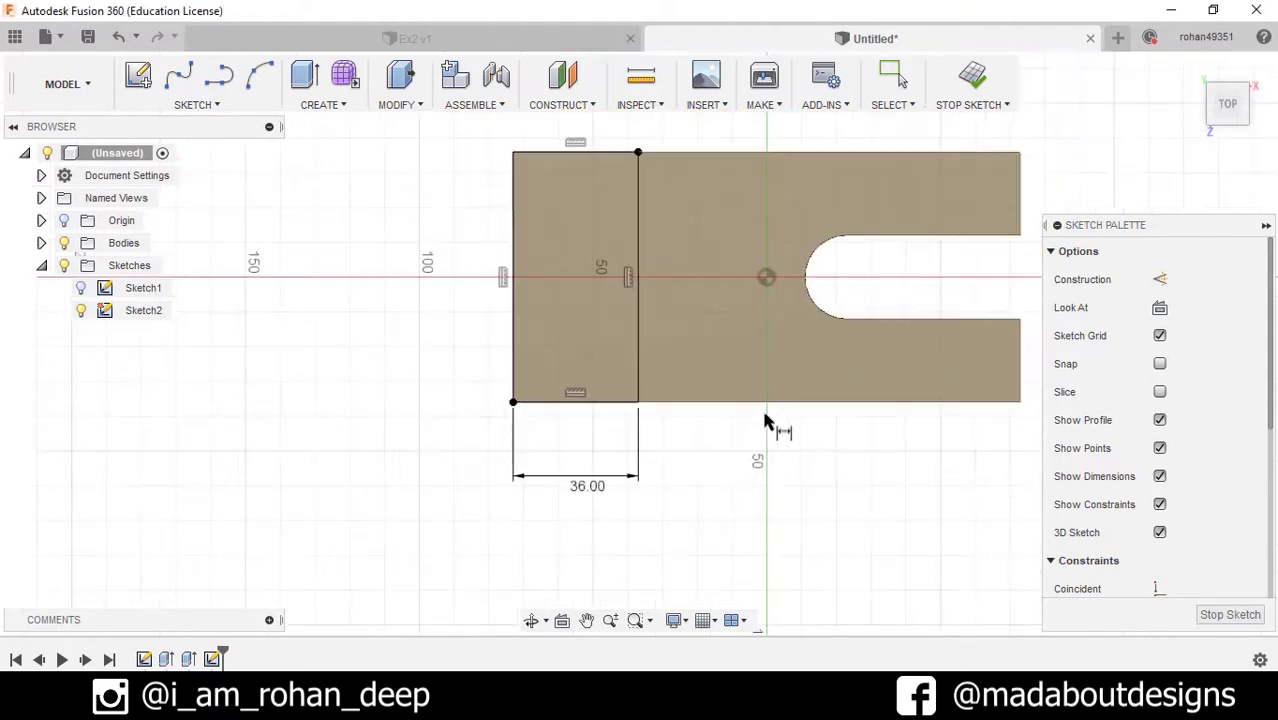
pyautogui.click(973, 78)
pyautogui.keyDown('shift'); pyautogui.moveTo(668, 499); pyautogui.dragTo(670, 402, button='middle'); pyautogui.keyUp('shift')
# Step: Extrude the 36 cm end strip 65 cm upward, joined to the slotted base
pyautogui.click(668, 385)
pyautogui.press('e')
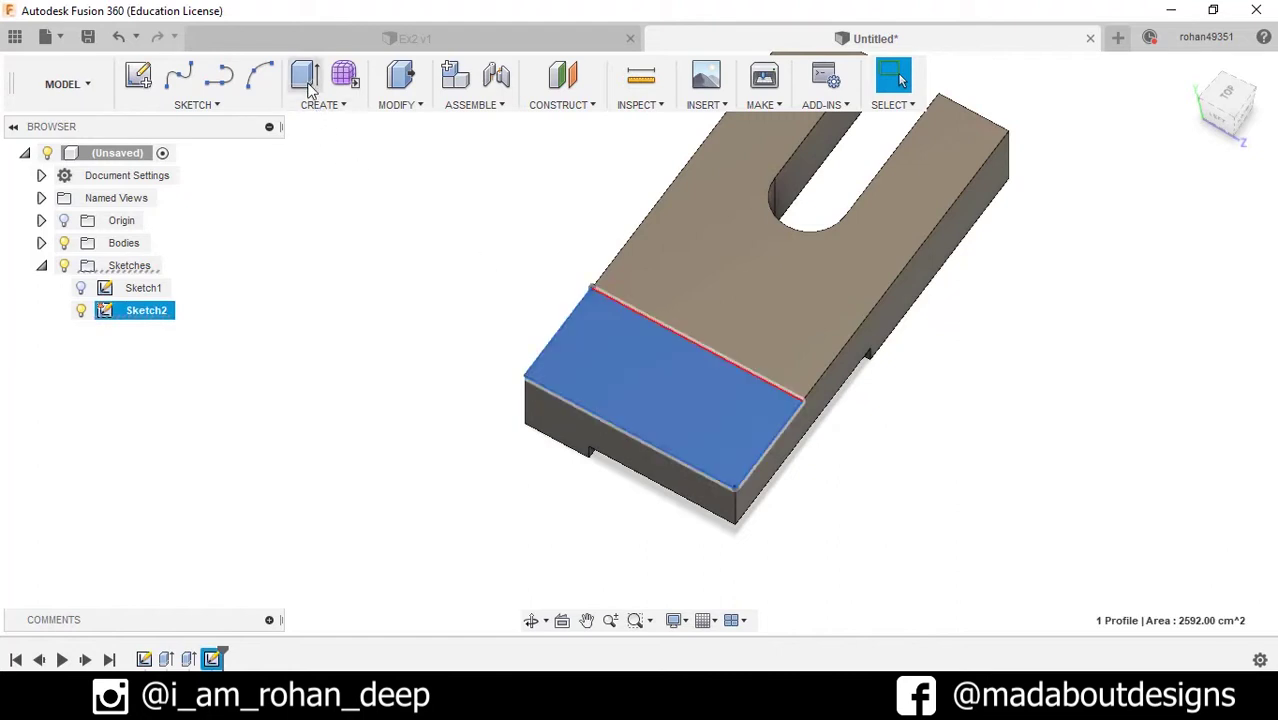
pyautogui.keyDown('shift'); pyautogui.moveTo(405, 466); pyautogui.dragTo(474, 400, button='middle'); pyautogui.keyUp('shift')
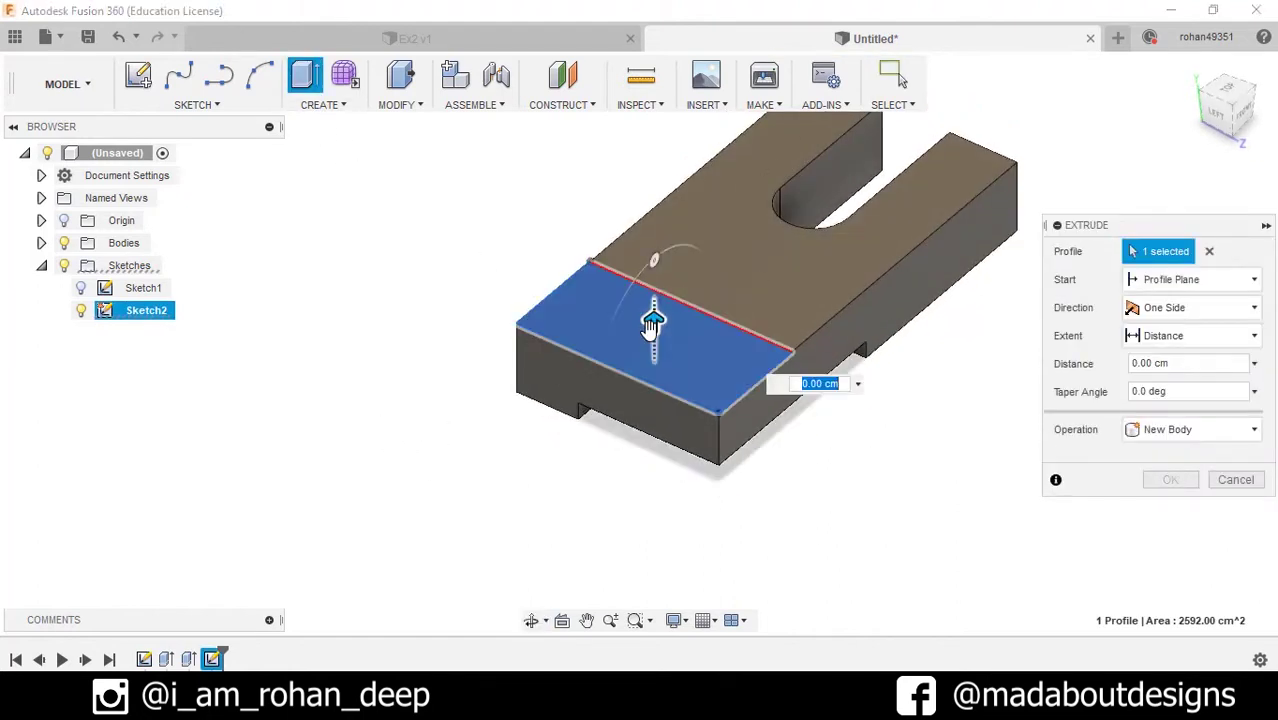
pyautogui.moveTo(658, 340); pyautogui.dragTo(650, 289)
pyautogui.write('6')
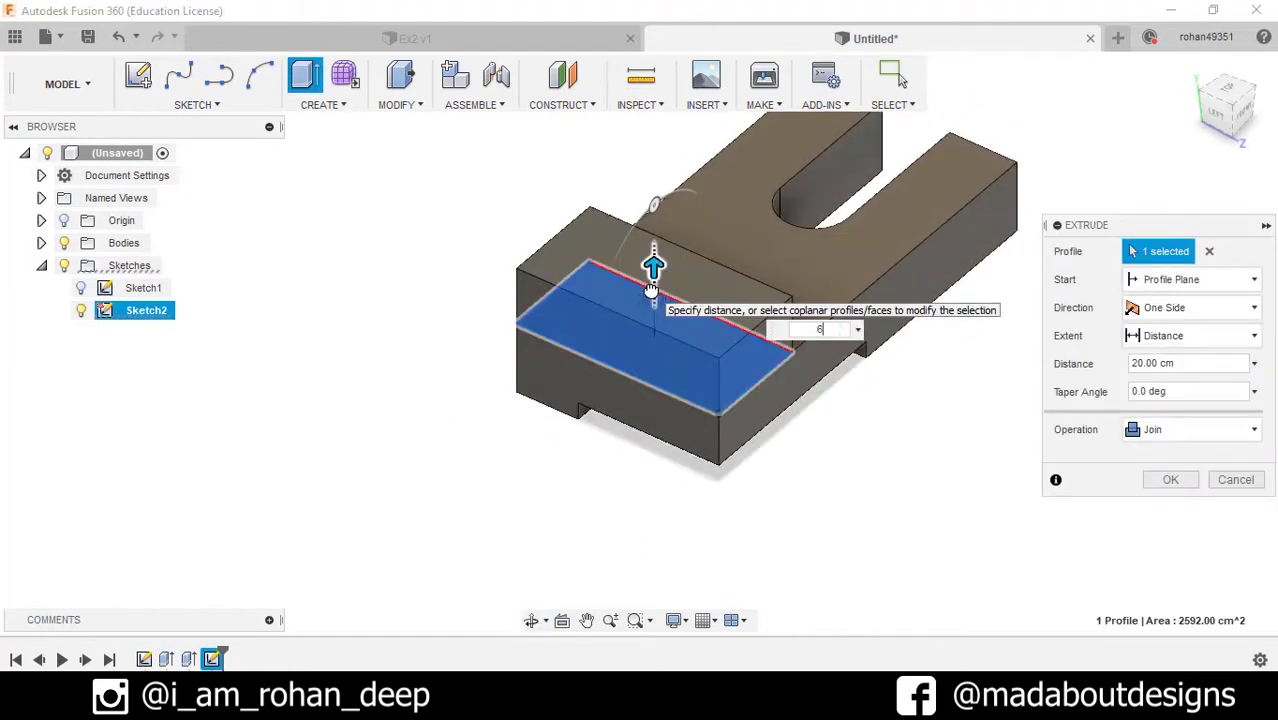
pyautogui.write('5')
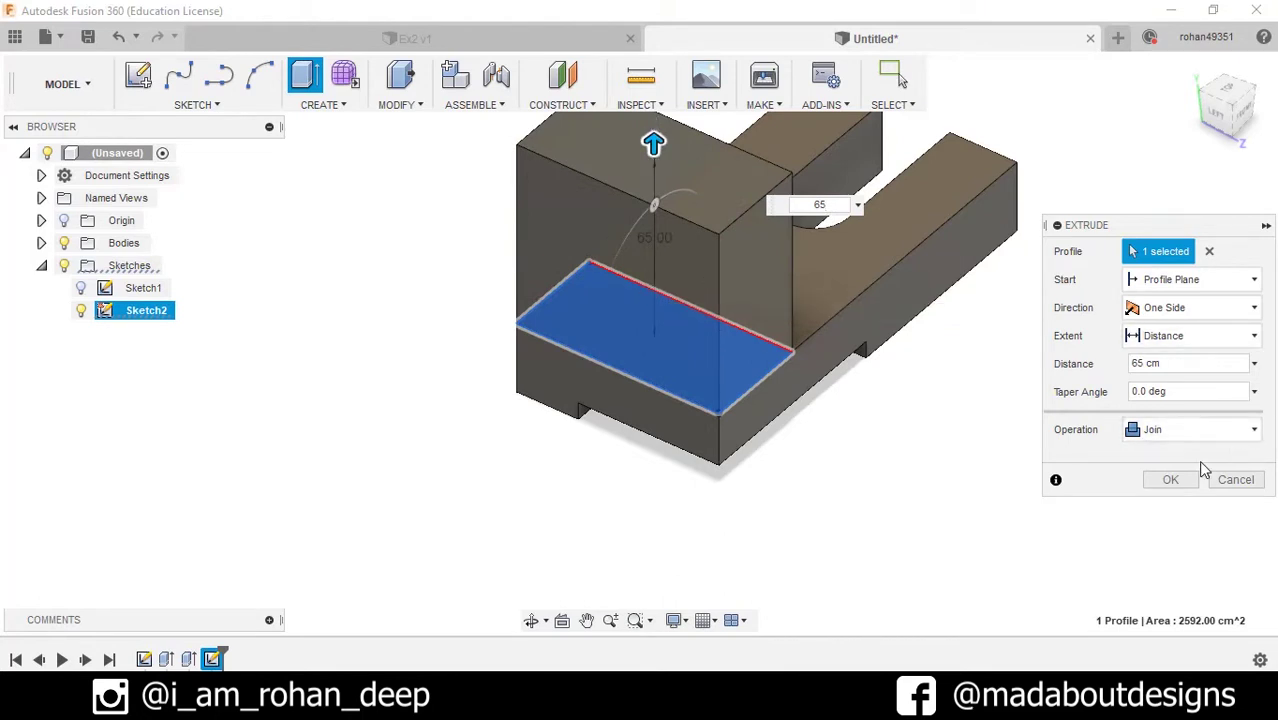
pyautogui.click(1190, 481)
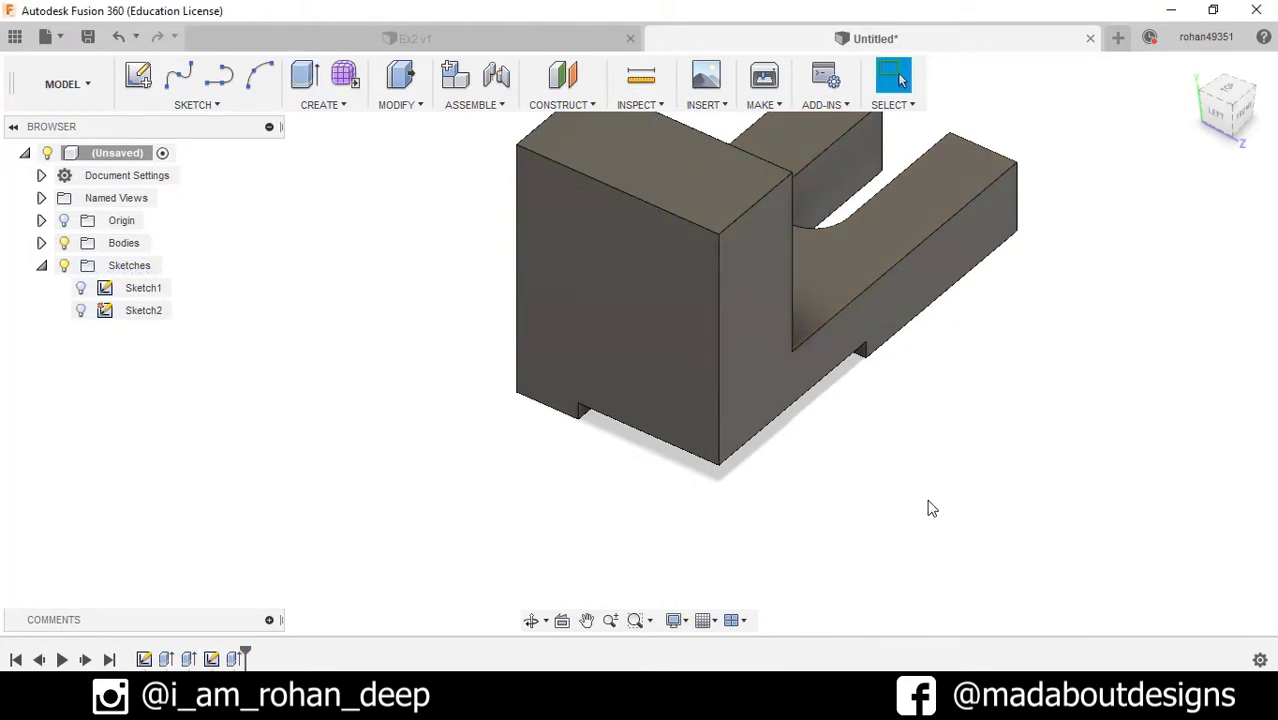
# Step: Start a sketch on the block's front face with a Ø24 circle centred on the vertical axis
pyautogui.click(624, 303)
pyautogui.click(140, 77)
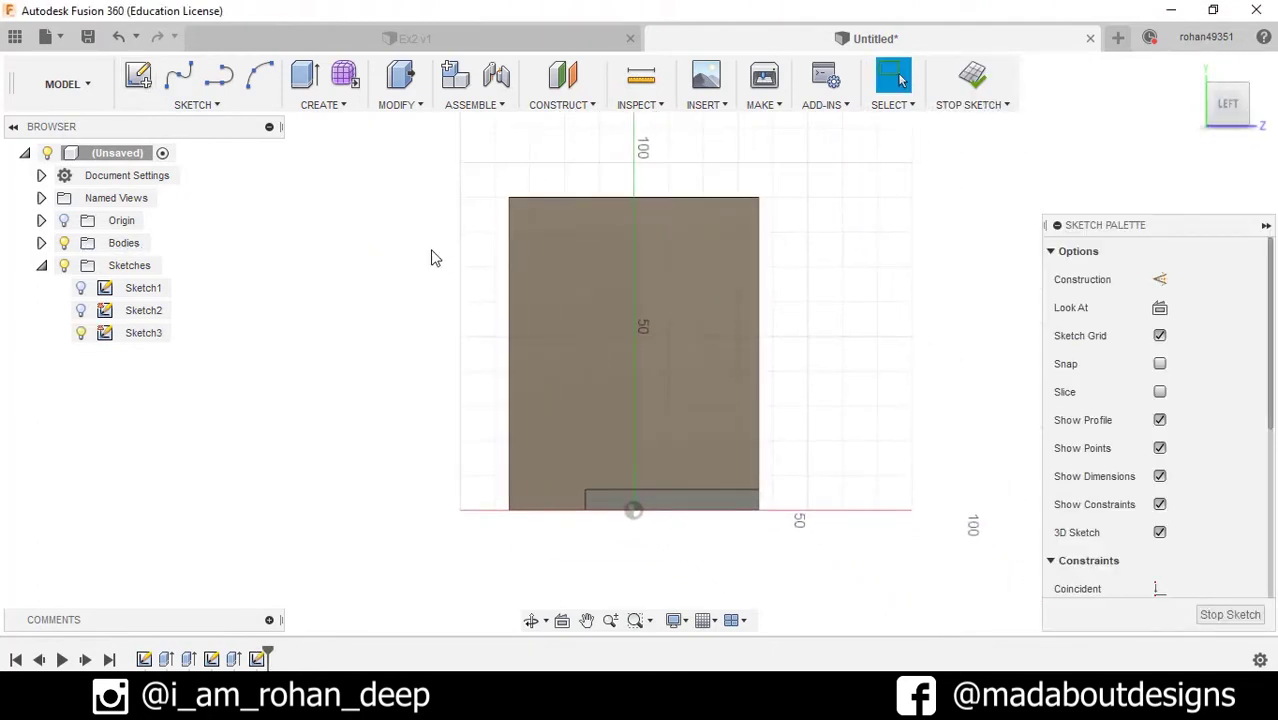
pyautogui.scroll(2, 781, 383)
pyautogui.click(196, 104)
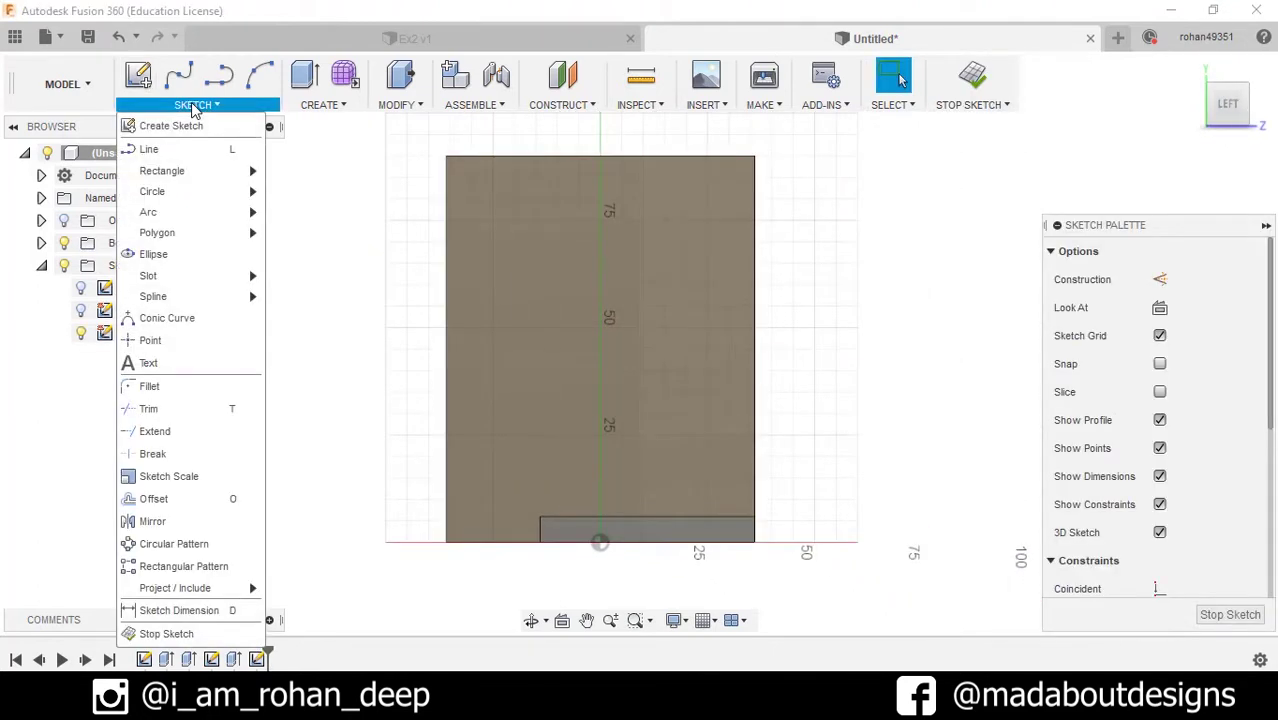
pyautogui.moveTo(169, 197)
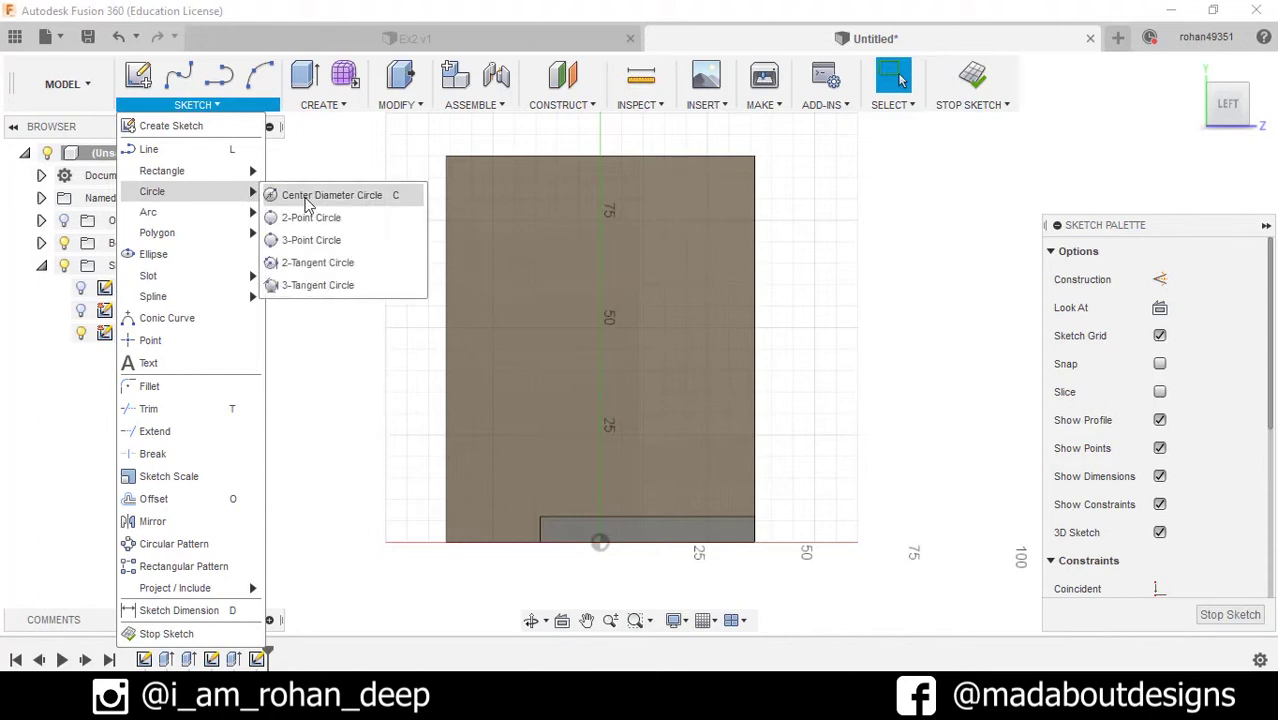
pyautogui.click(320, 195)
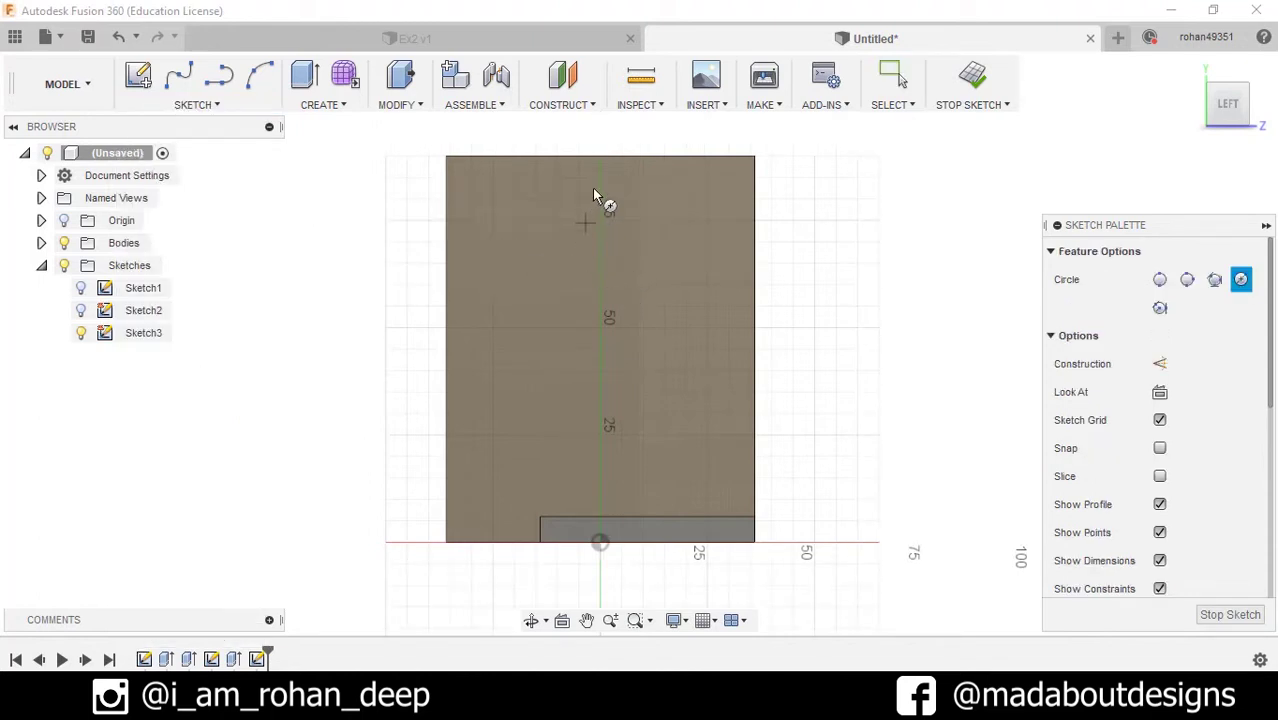
pyautogui.click(600, 157)
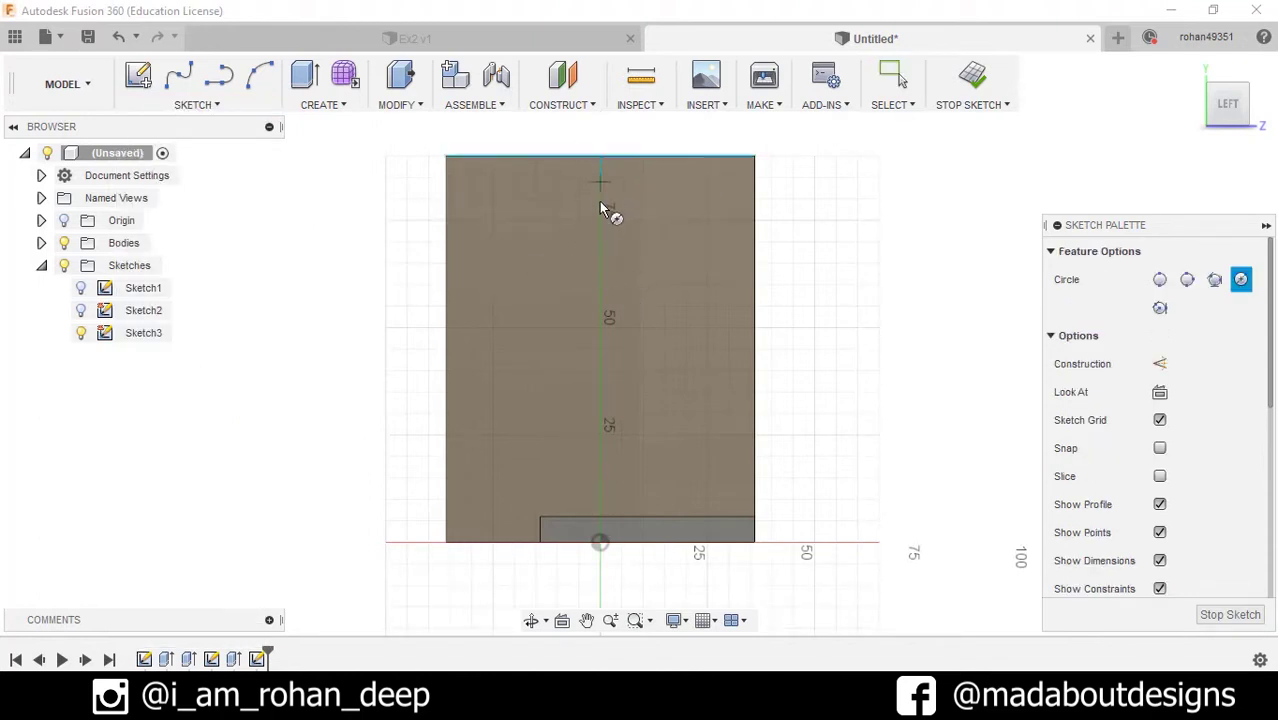
pyautogui.click(609, 320)
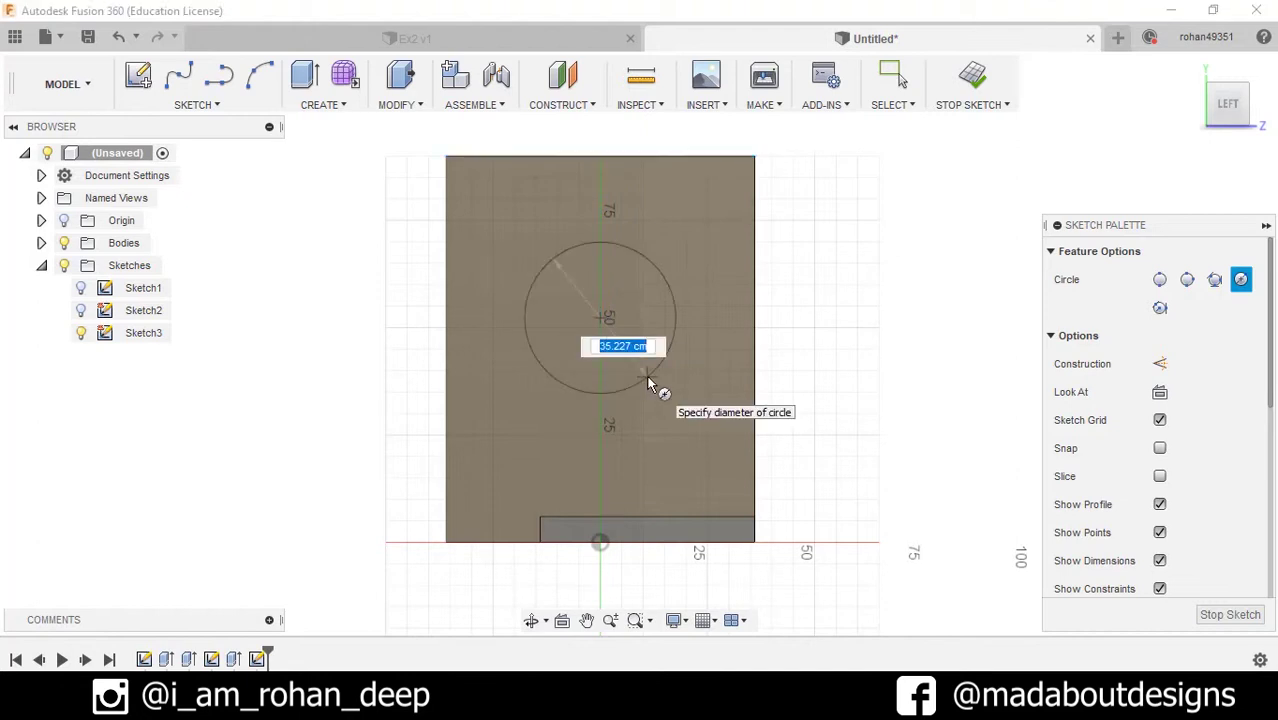
pyautogui.write('24')
pyautogui.press('Return')
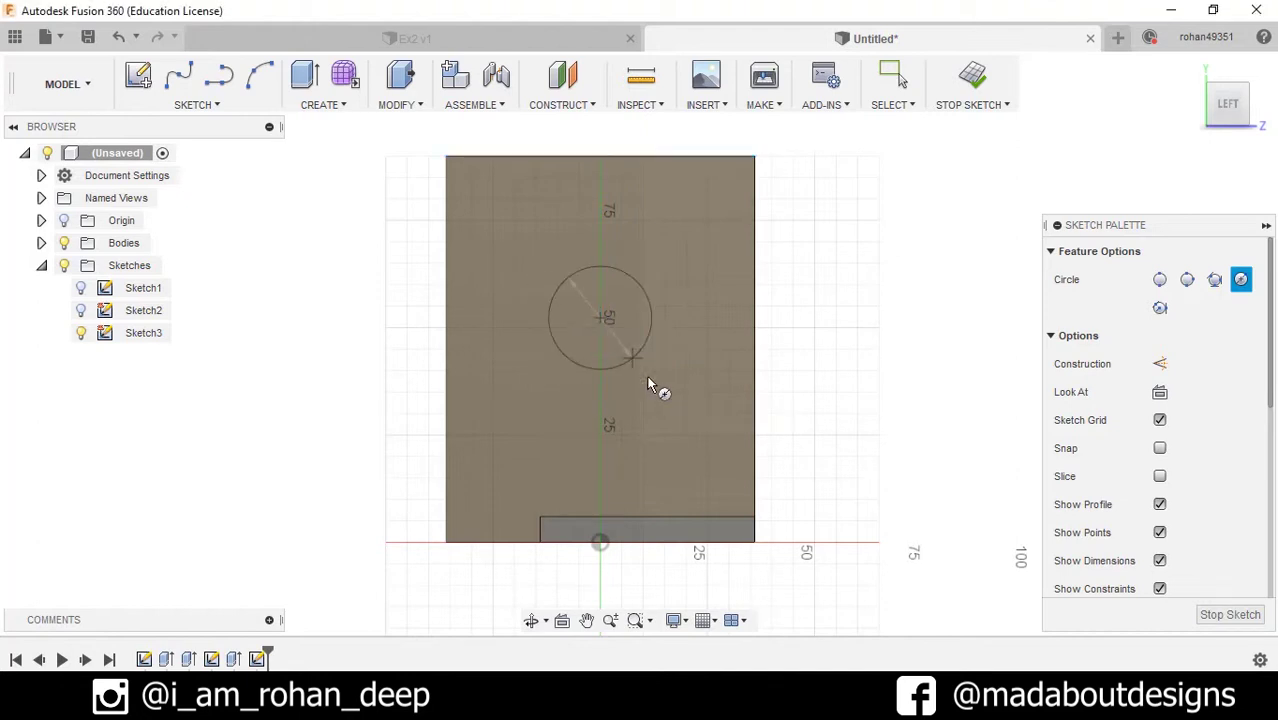
# Step: Add a concentric Ø60 circle at the same centre
pyautogui.scroll(2, 640, 355)
pyautogui.click(581, 301)
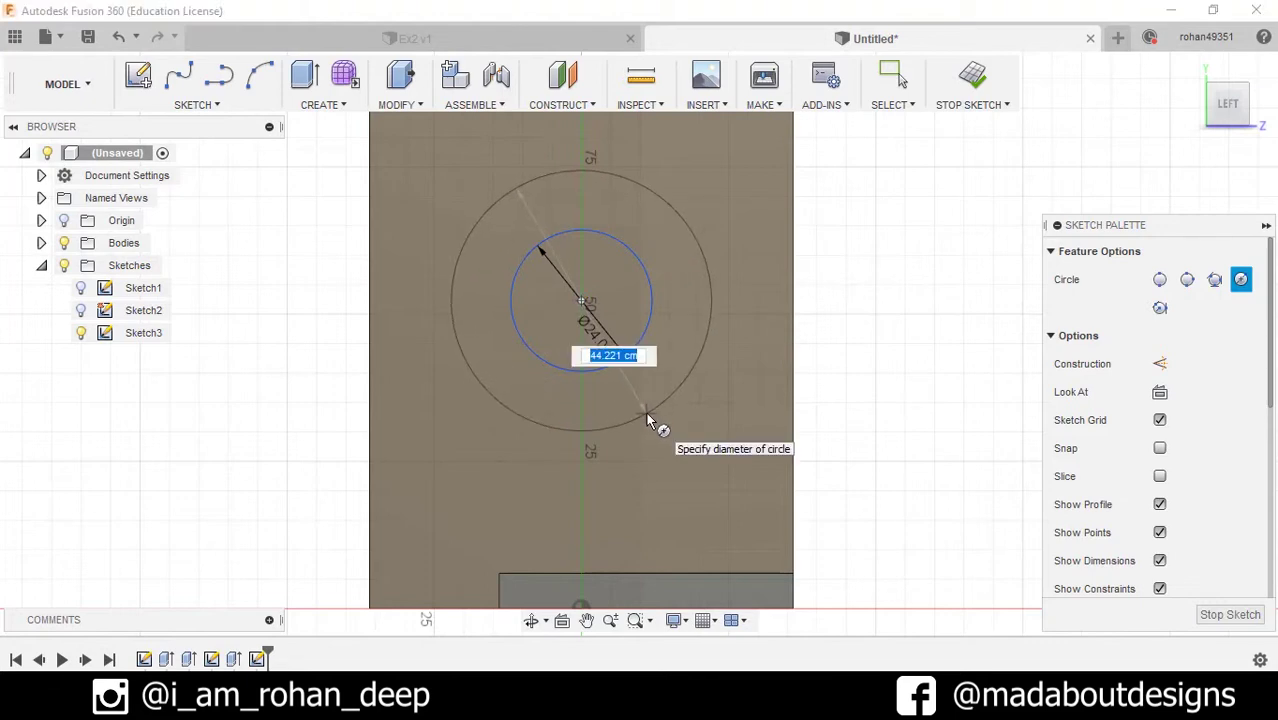
pyautogui.write('60')
pyautogui.press('Return')
pyautogui.scroll(-2, 655, 420)
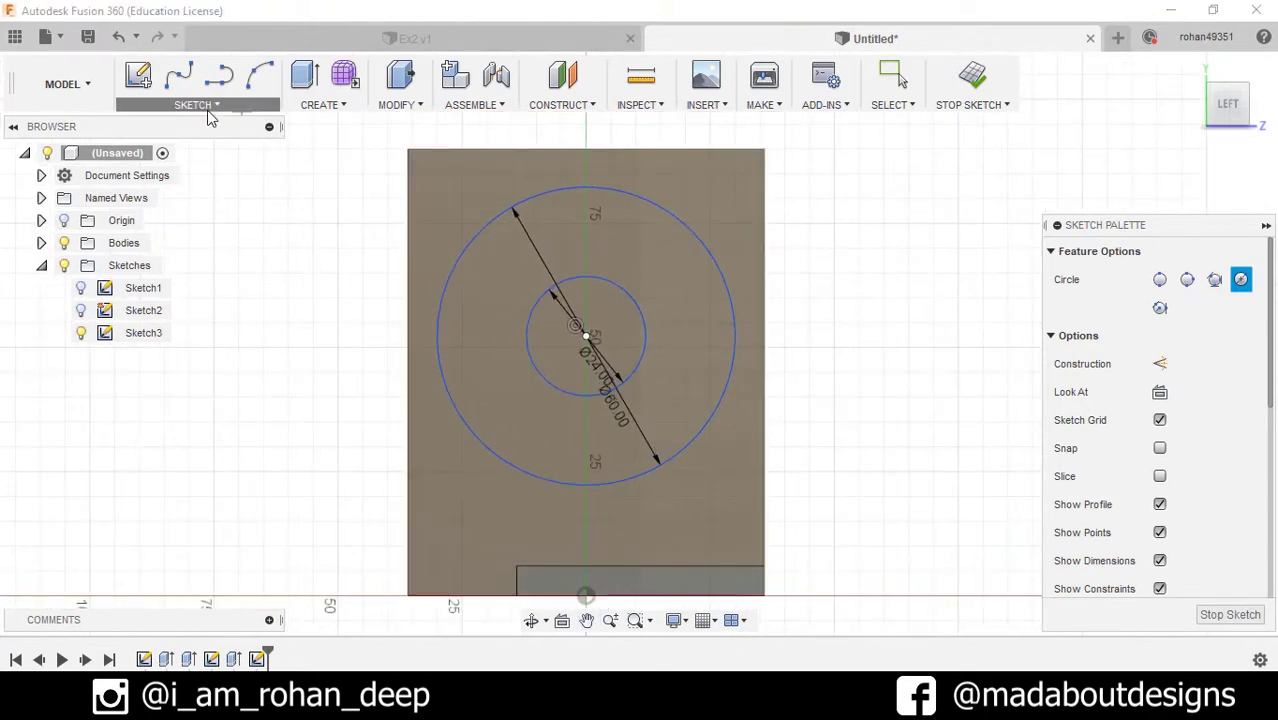
# Step: Dimension the circle centre 48 above the face's bottom edge
pyautogui.click(200, 105)
pyautogui.click(185, 610)
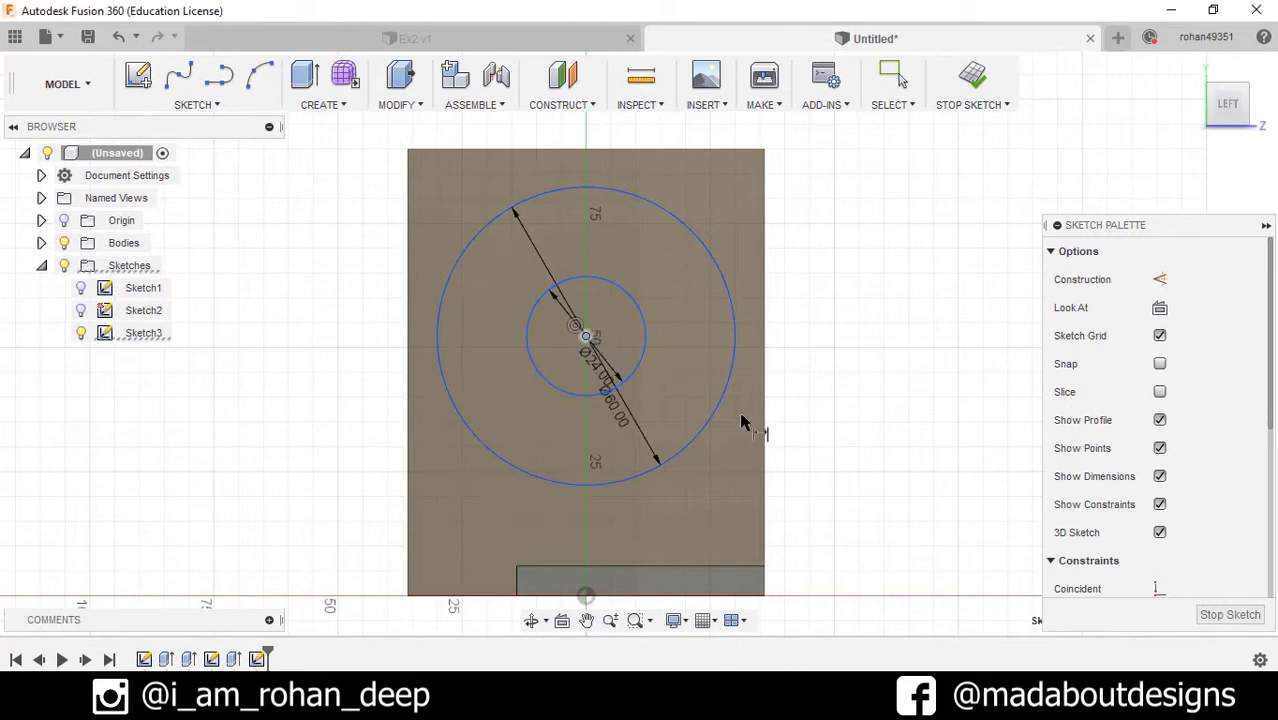
pyautogui.moveTo(636, 361); pyautogui.dragTo(697, 280, button='middle')
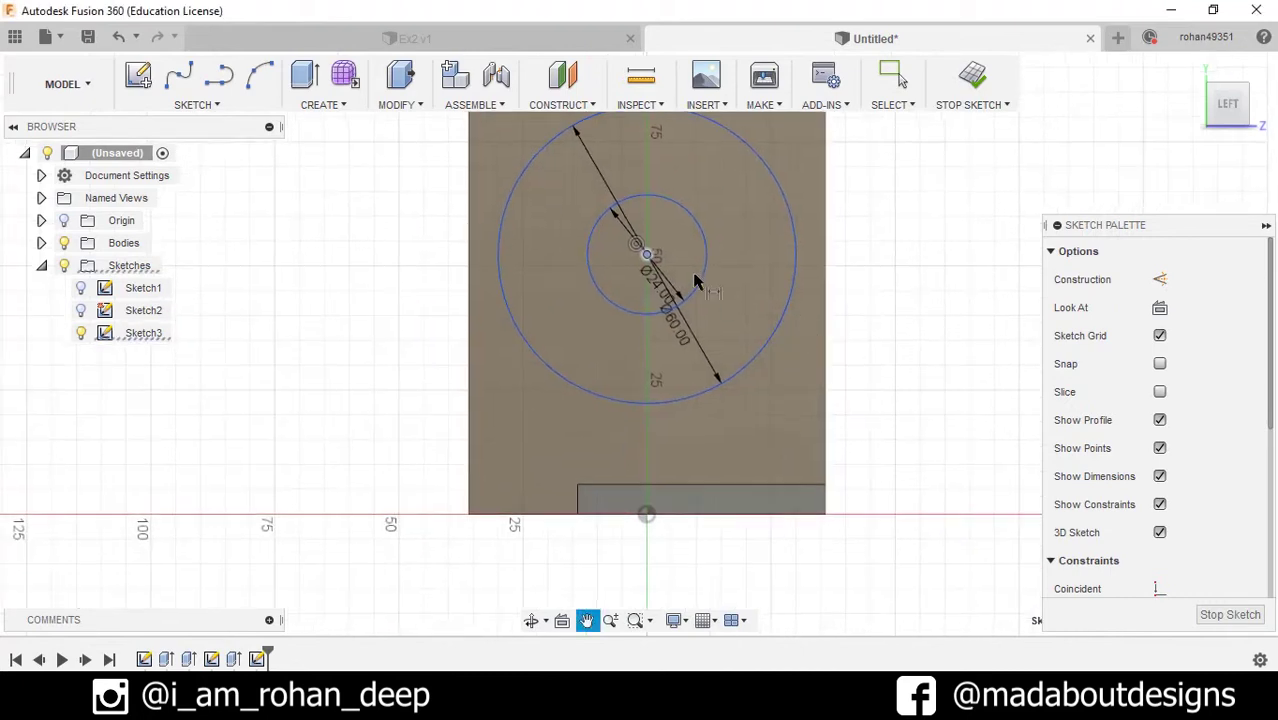
pyautogui.click(512, 516)
pyautogui.click(313, 396)
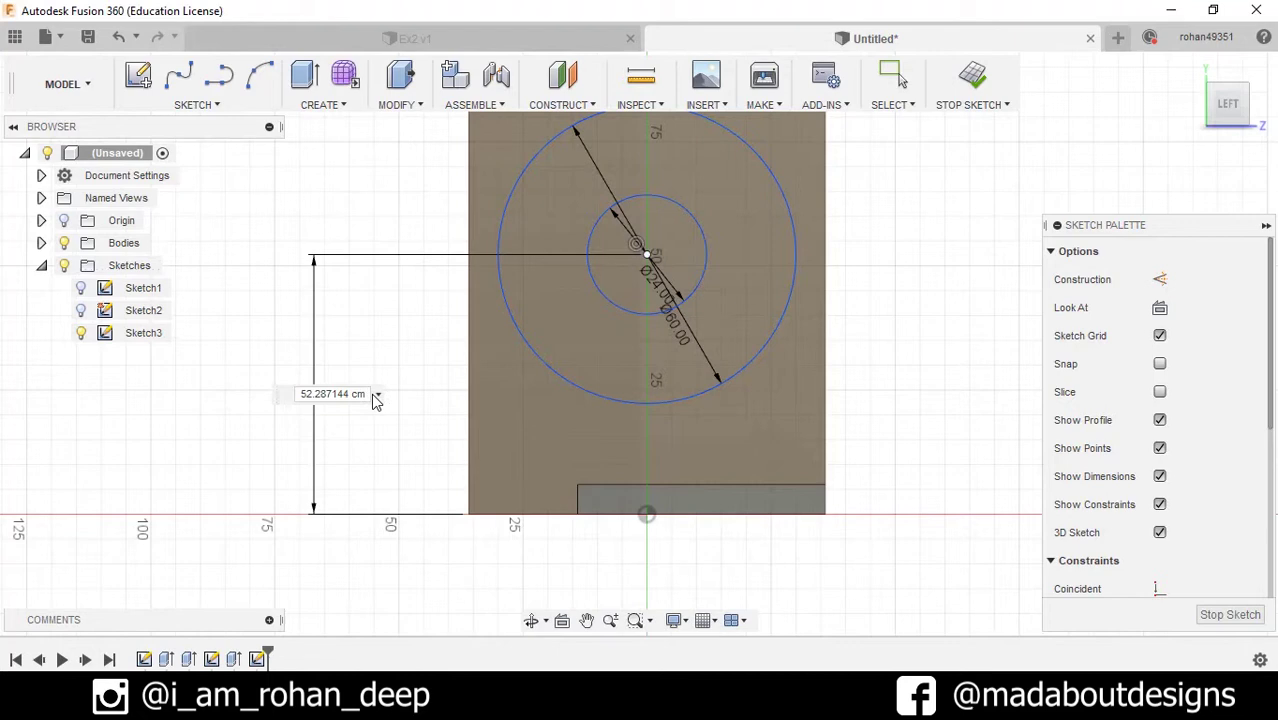
pyautogui.write('48')
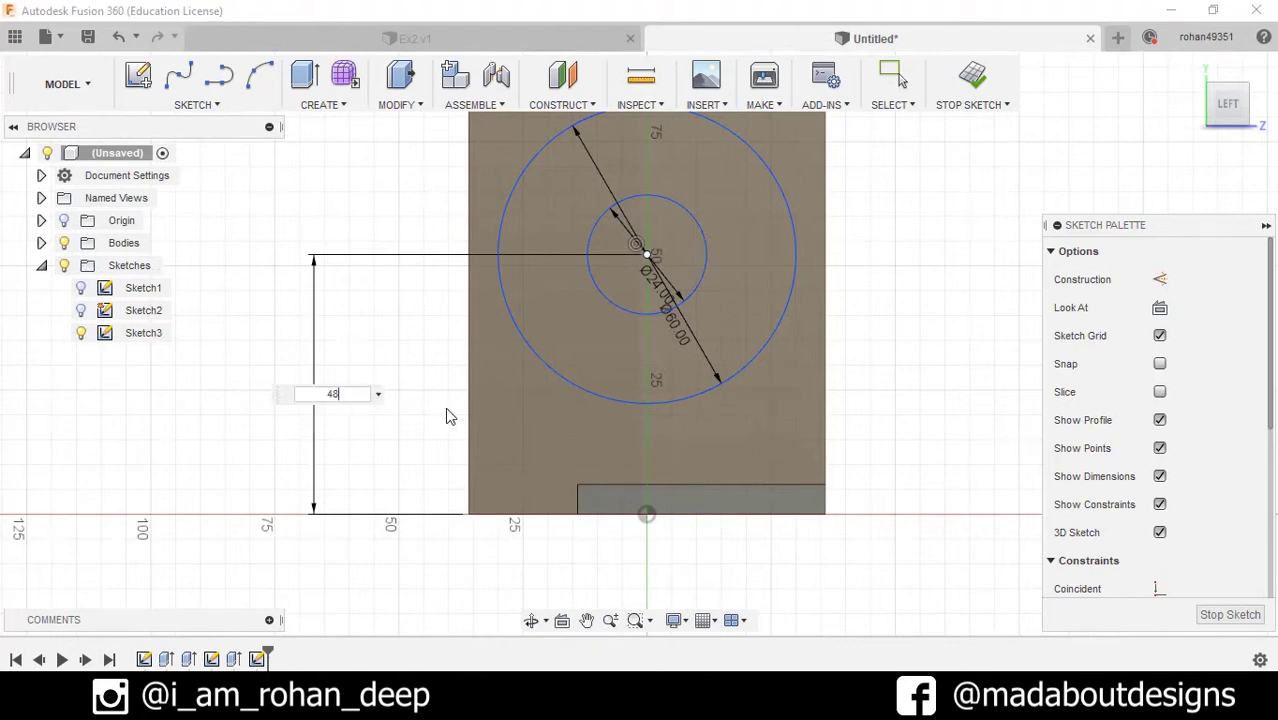
pyautogui.press('Return')
pyautogui.moveTo(451, 365); pyautogui.dragTo(378, 437, button='middle')
# Step: Draw two-point rectangles across the top and lower parts of the face
pyautogui.click(200, 105)
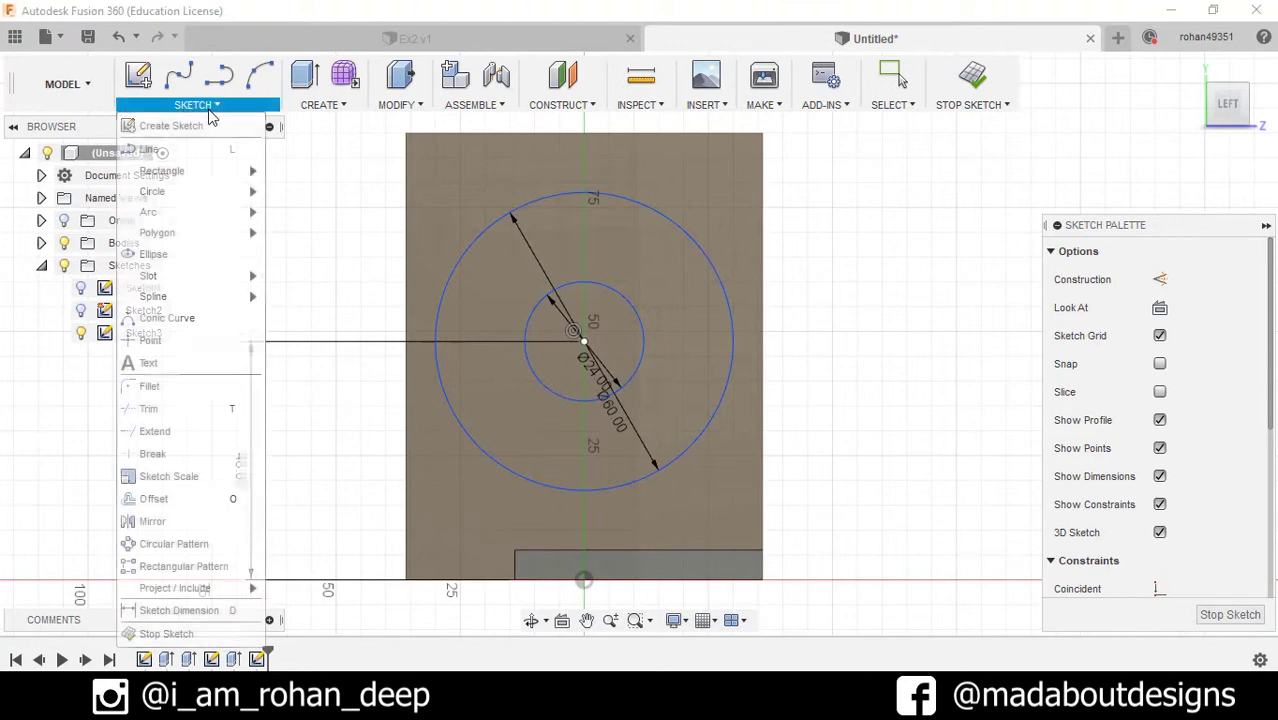
pyautogui.moveTo(200, 171)
pyautogui.click(287, 177)
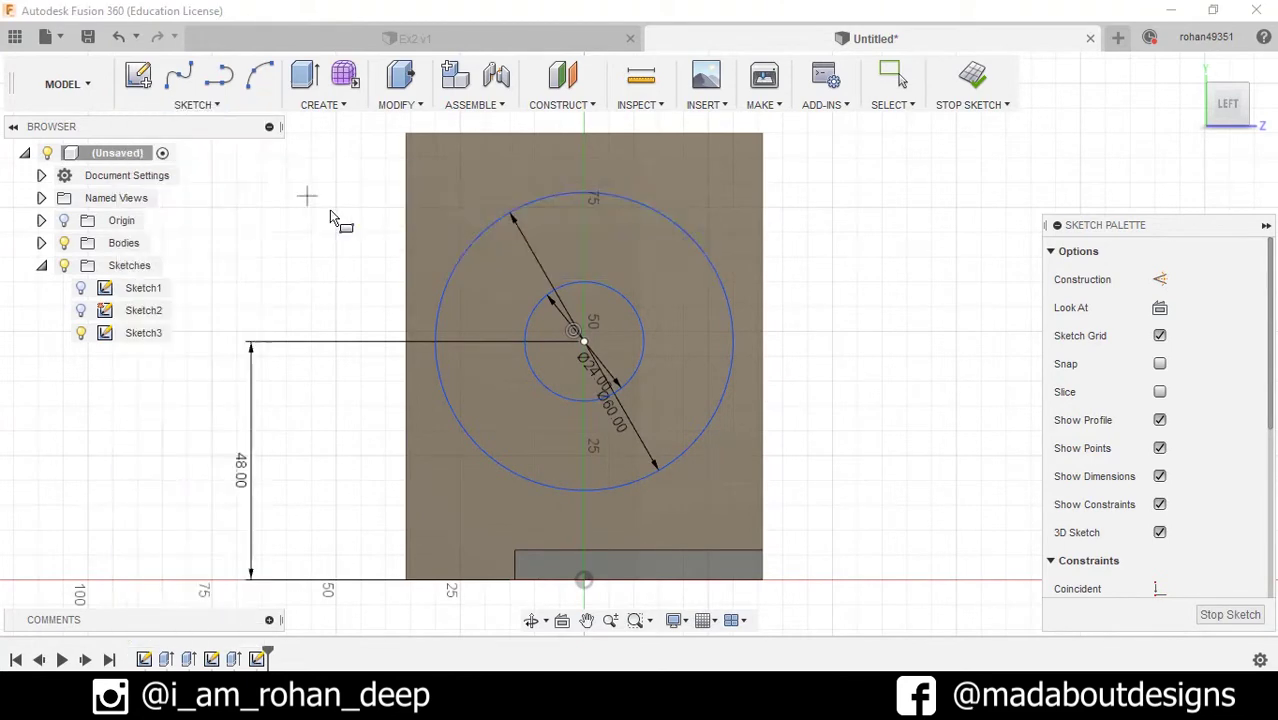
pyautogui.moveTo(305, 194); pyautogui.dragTo(311, 242, button='middle')
pyautogui.click(387, 175)
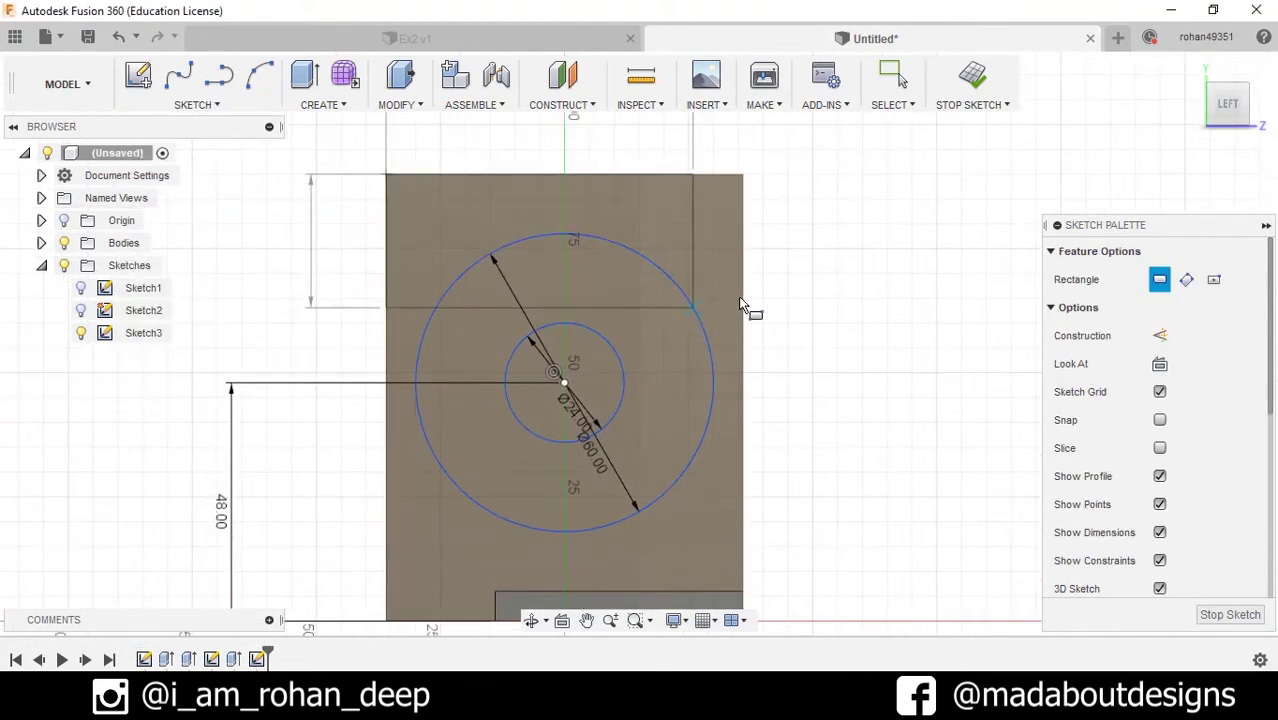
pyautogui.click(743, 297)
pyautogui.moveTo(788, 565); pyautogui.dragTo(783, 490, button='middle')
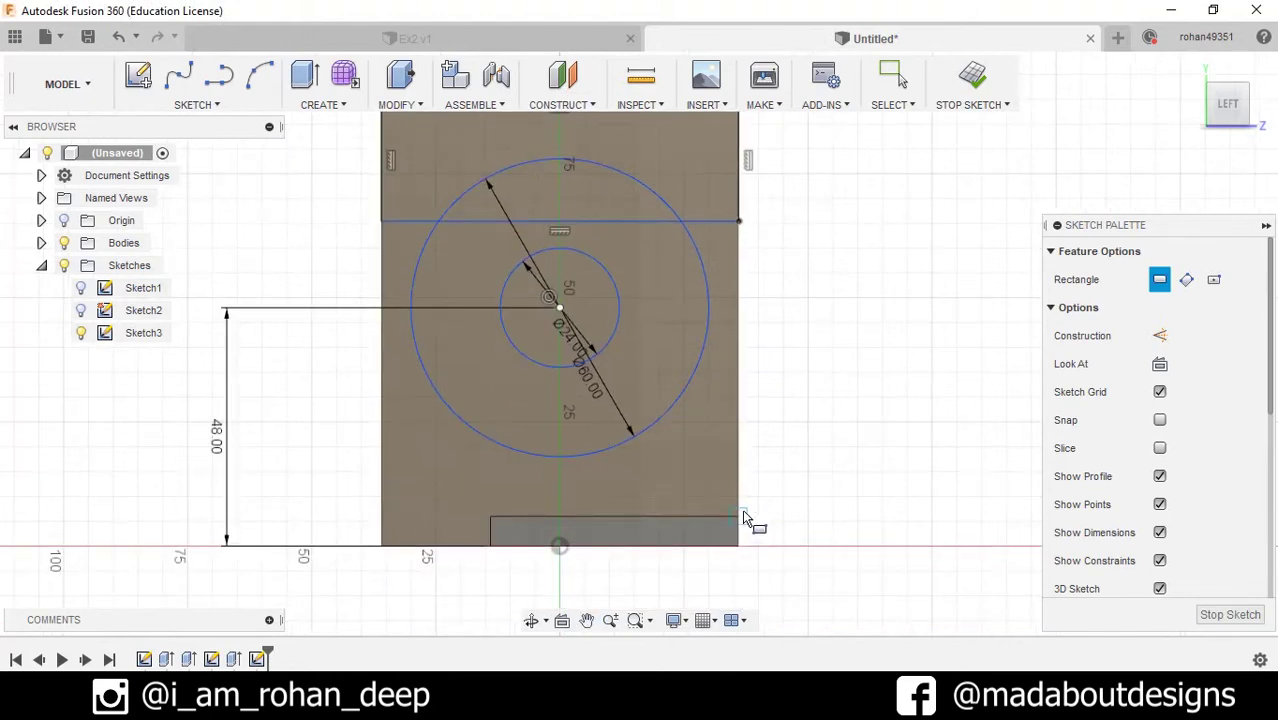
pyautogui.click(743, 517)
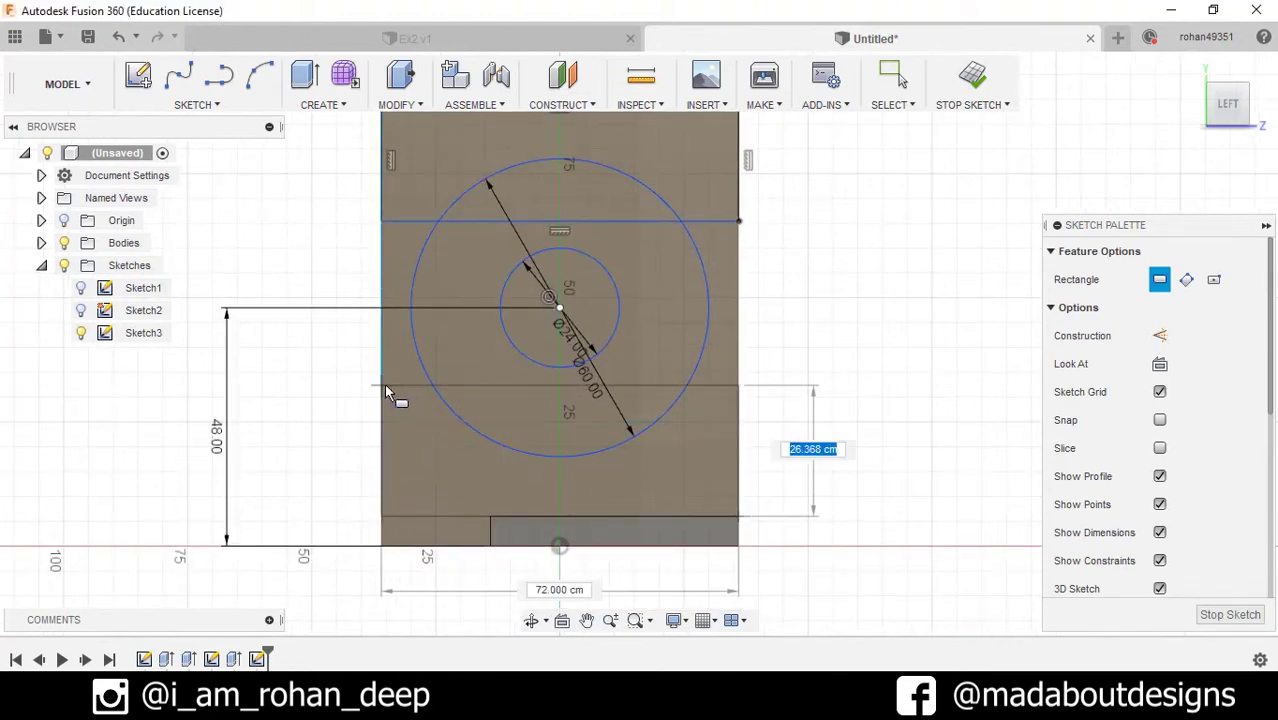
pyautogui.click(384, 385)
# Step: Dimension the top strip height and the upper line at 24, then finish the sketch
pyautogui.click(197, 104)
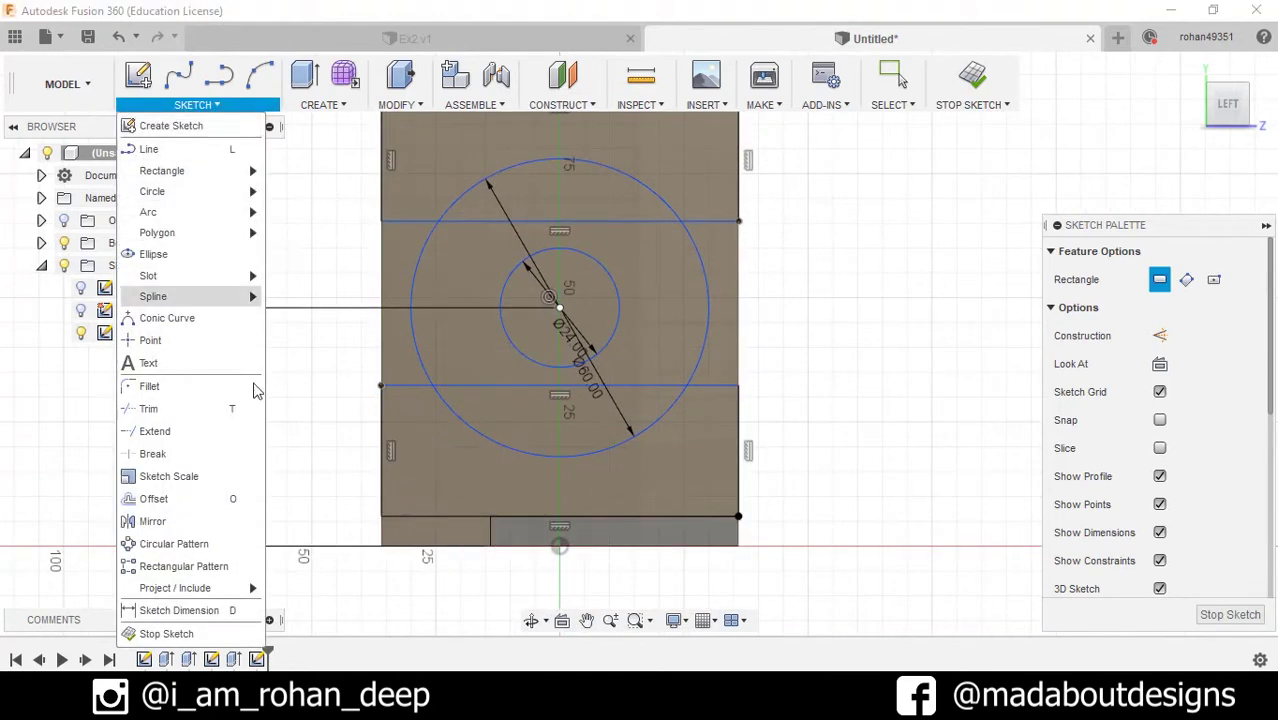
pyautogui.click(197, 609)
pyautogui.moveTo(816, 320); pyautogui.dragTo(770, 399, button='middle')
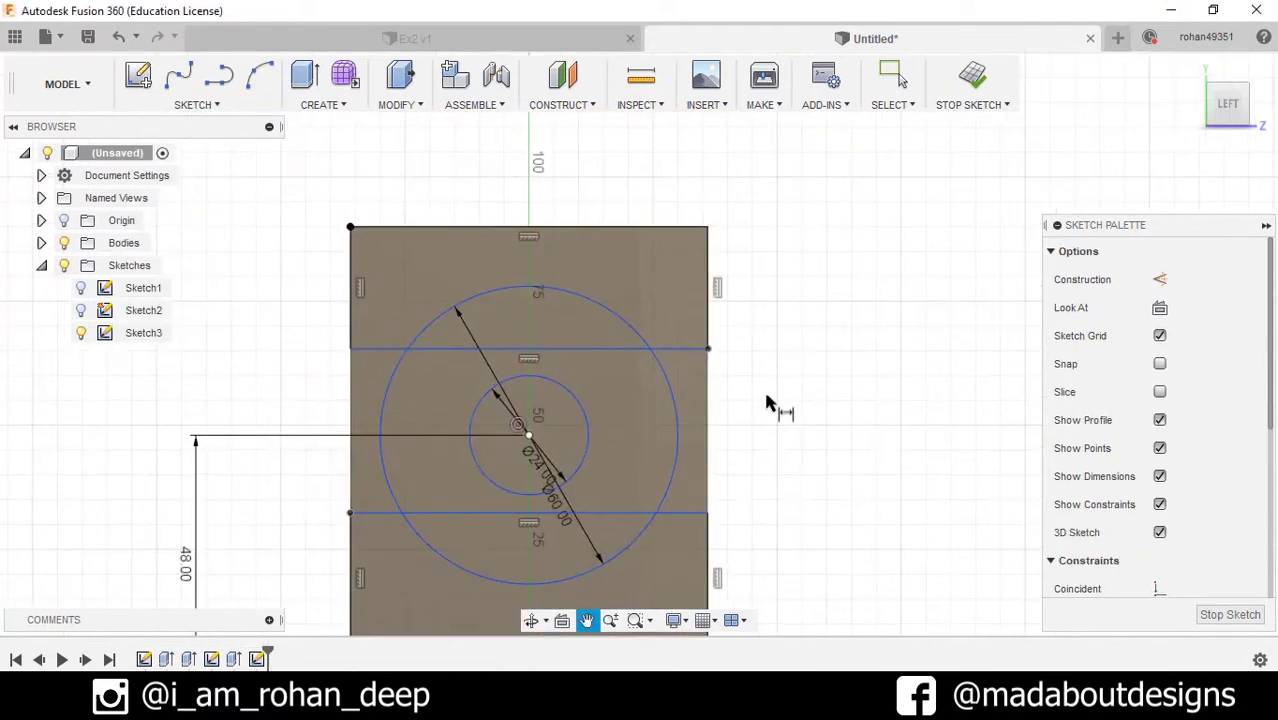
pyautogui.click(712, 312)
pyautogui.click(845, 314)
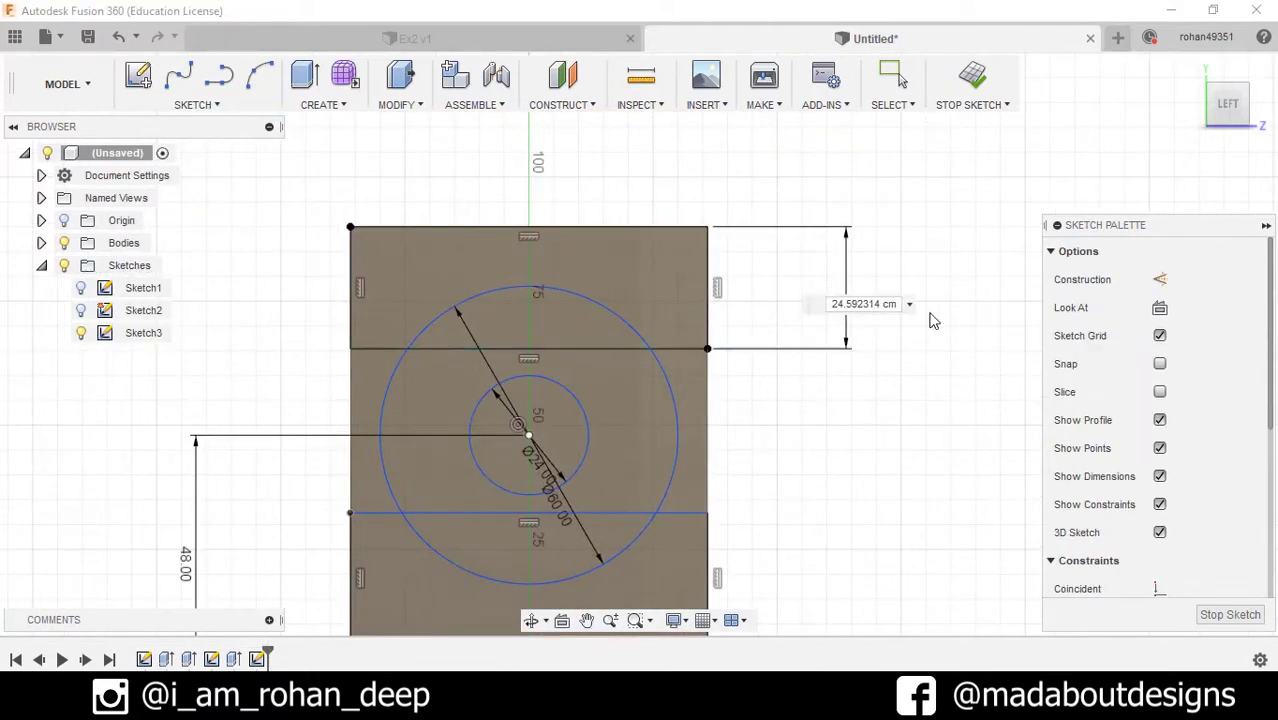
pyautogui.press('Return')
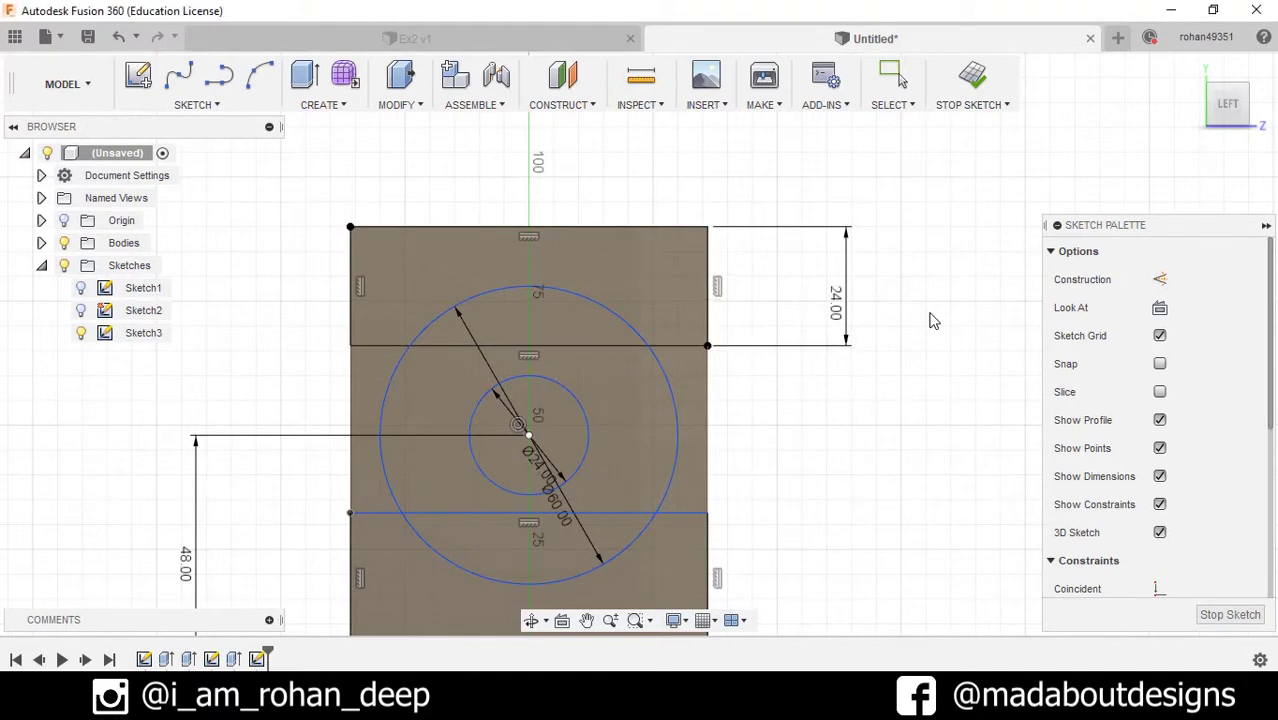
pyautogui.moveTo(922, 323); pyautogui.dragTo(922, 243, button='middle')
pyautogui.click(712, 480)
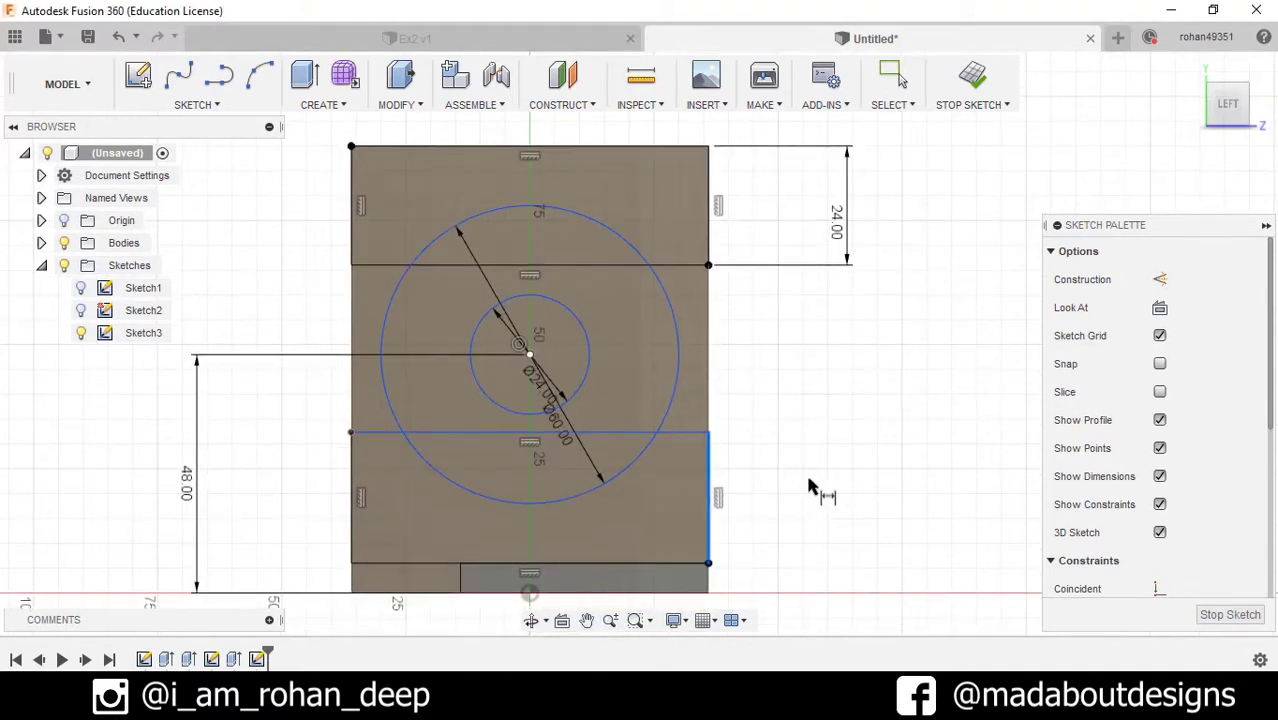
pyautogui.click(875, 482)
pyautogui.write('24')
pyautogui.press('Return')
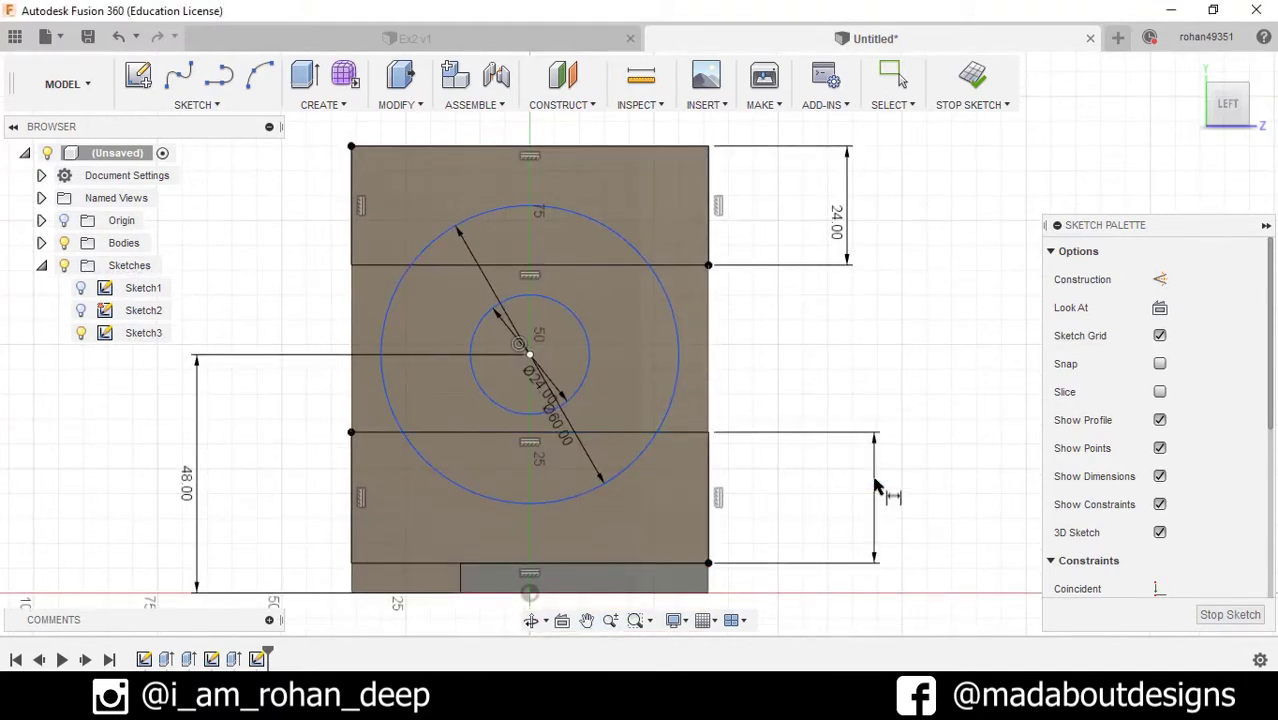
pyautogui.click(975, 78)
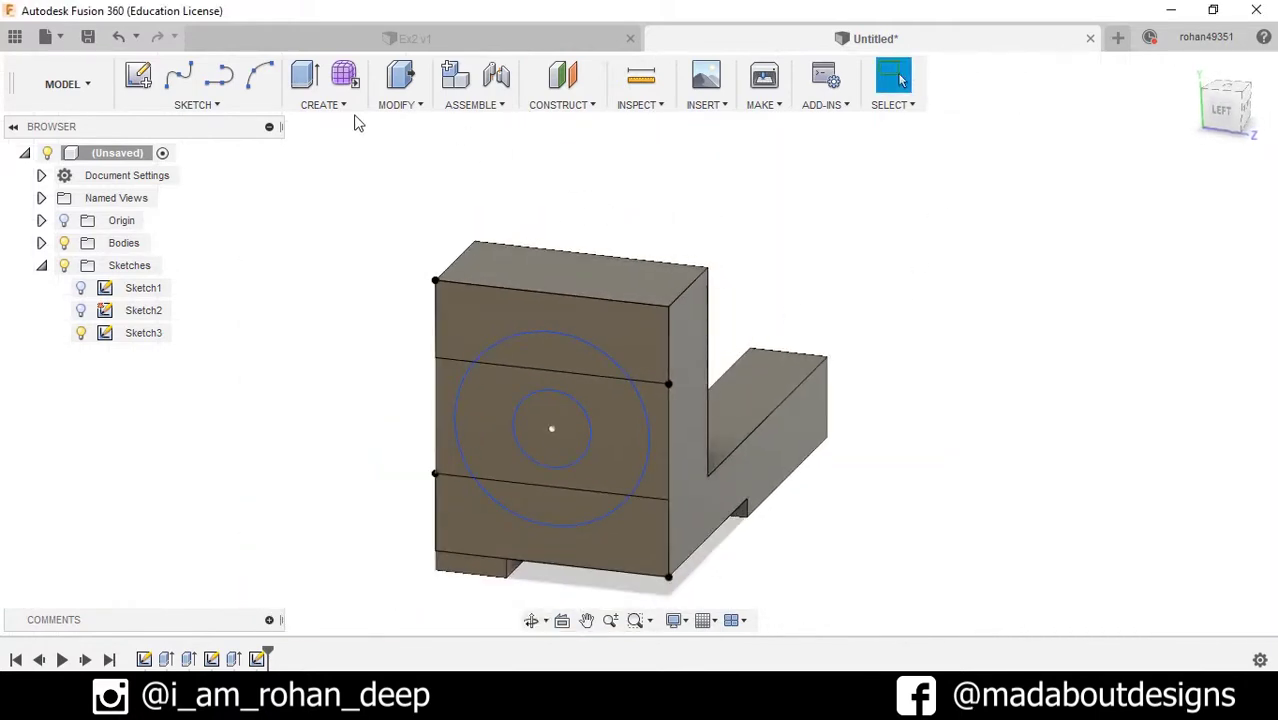
# Step: Extrude-cut the Ø24 inner circle through the entire upright block with Extent set to All
pyautogui.click(322, 104)
pyautogui.click(330, 171)
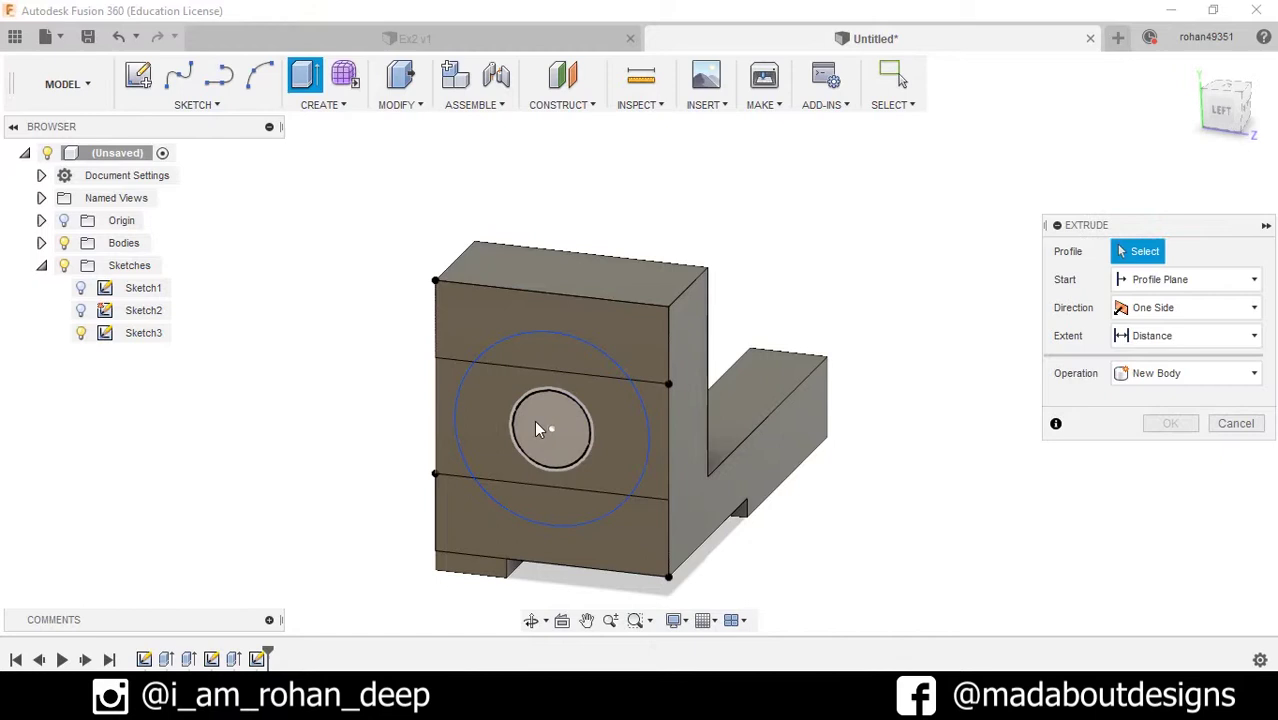
pyautogui.click(537, 424)
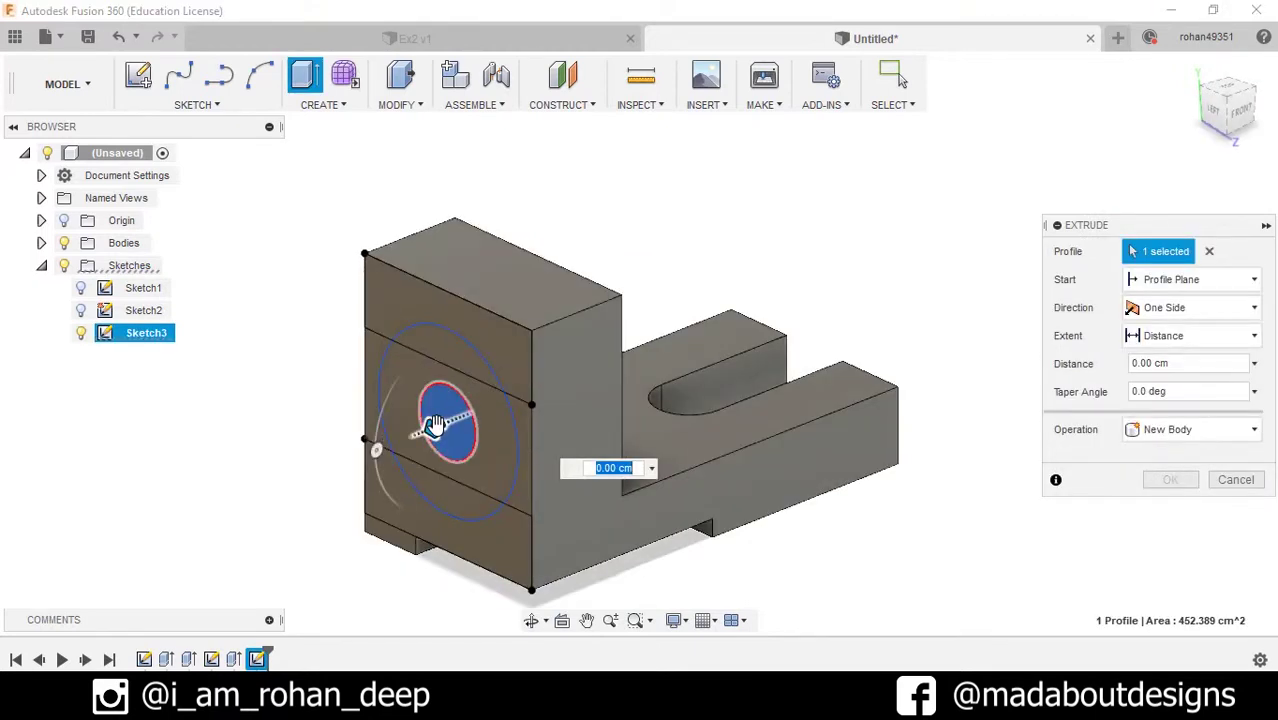
pyautogui.moveTo(432, 424); pyautogui.dragTo(466, 418)
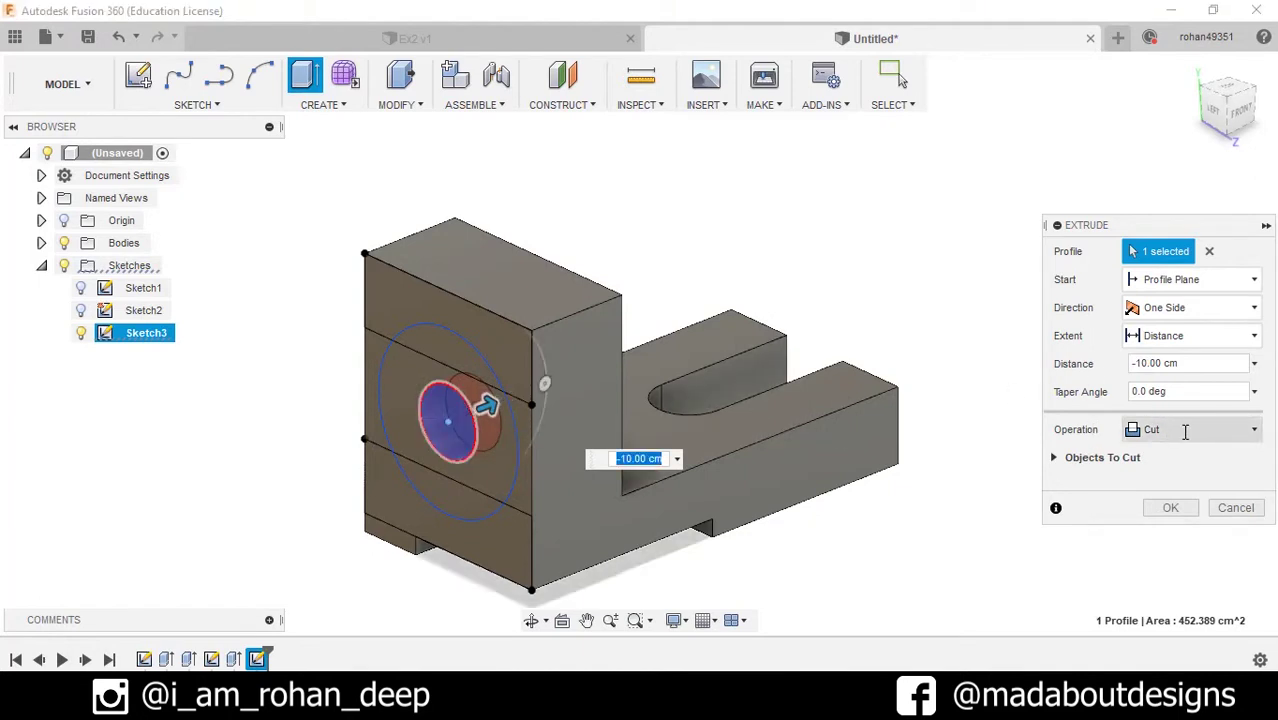
pyautogui.click(1200, 336)
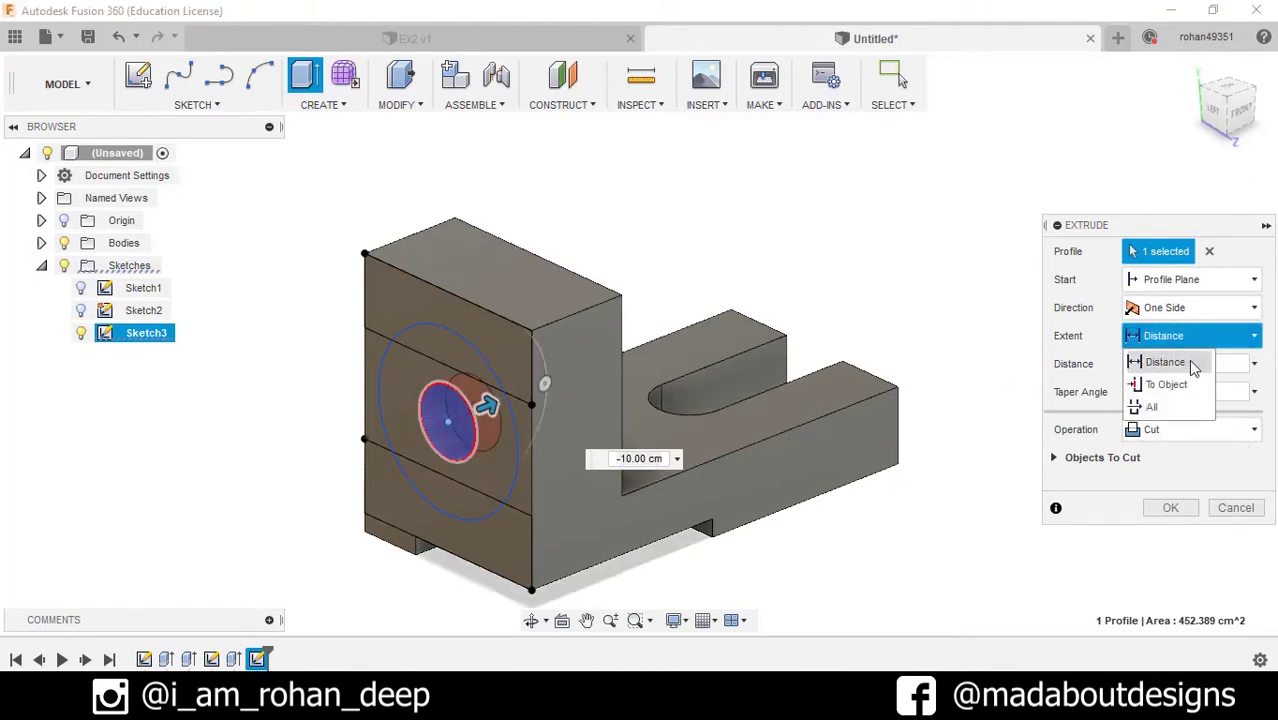
pyautogui.click(1175, 408)
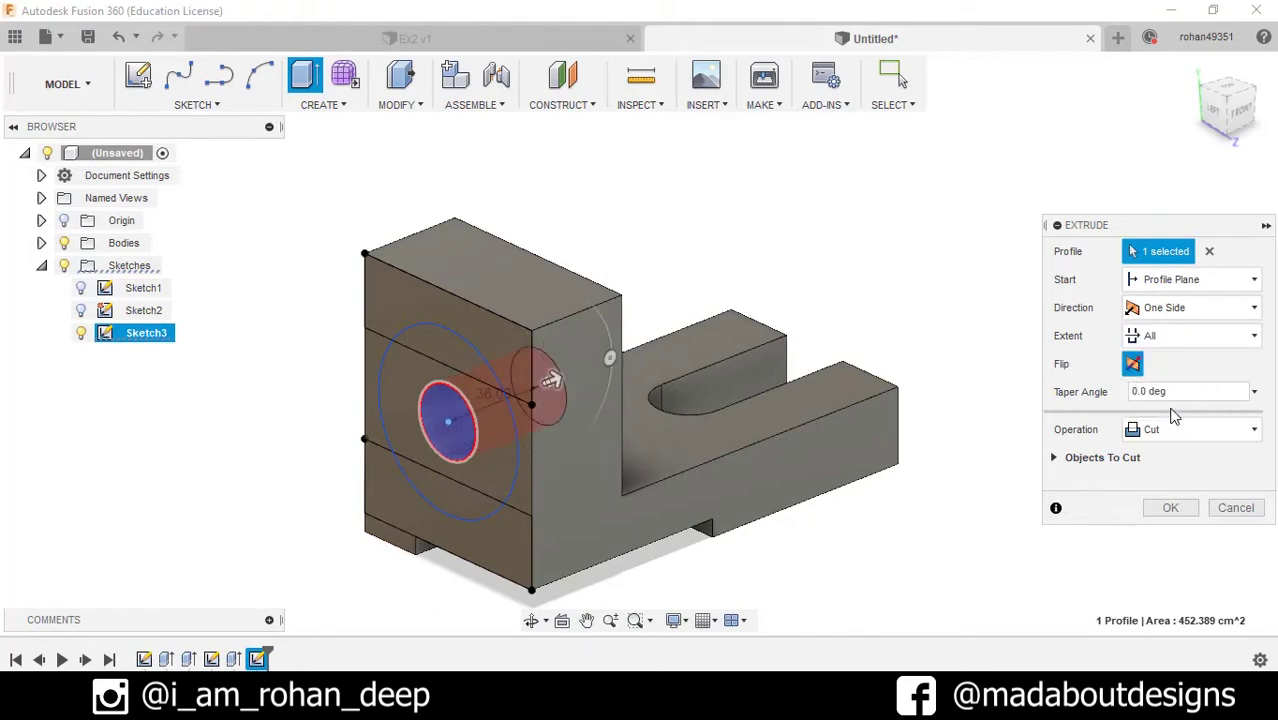
pyautogui.keyDown('shift'); pyautogui.moveTo(551, 381); pyautogui.dragTo(586, 432, button='middle'); pyautogui.keyUp('shift')
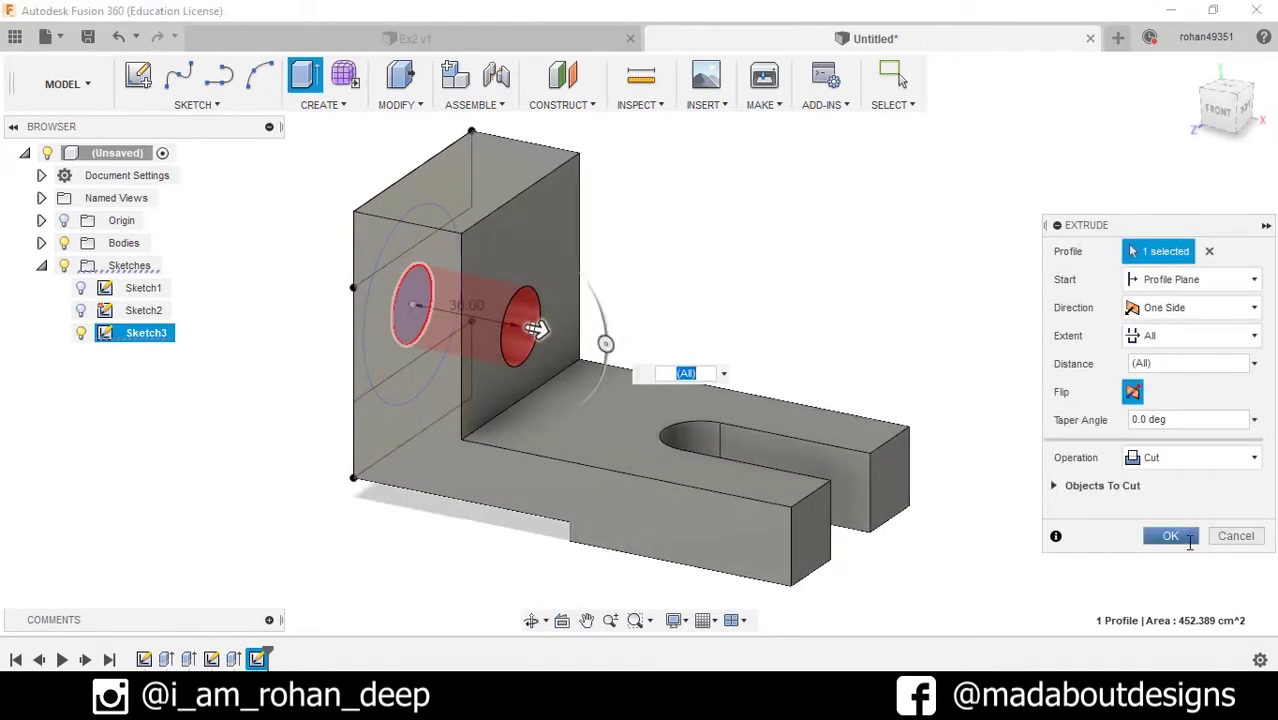
pyautogui.click(1172, 536)
pyautogui.scroll(-3, 1027, 500)
pyautogui.keyDown('shift'); pyautogui.moveTo(1027, 513); pyautogui.dragTo(1073, 502, button='middle'); pyautogui.keyUp('shift')
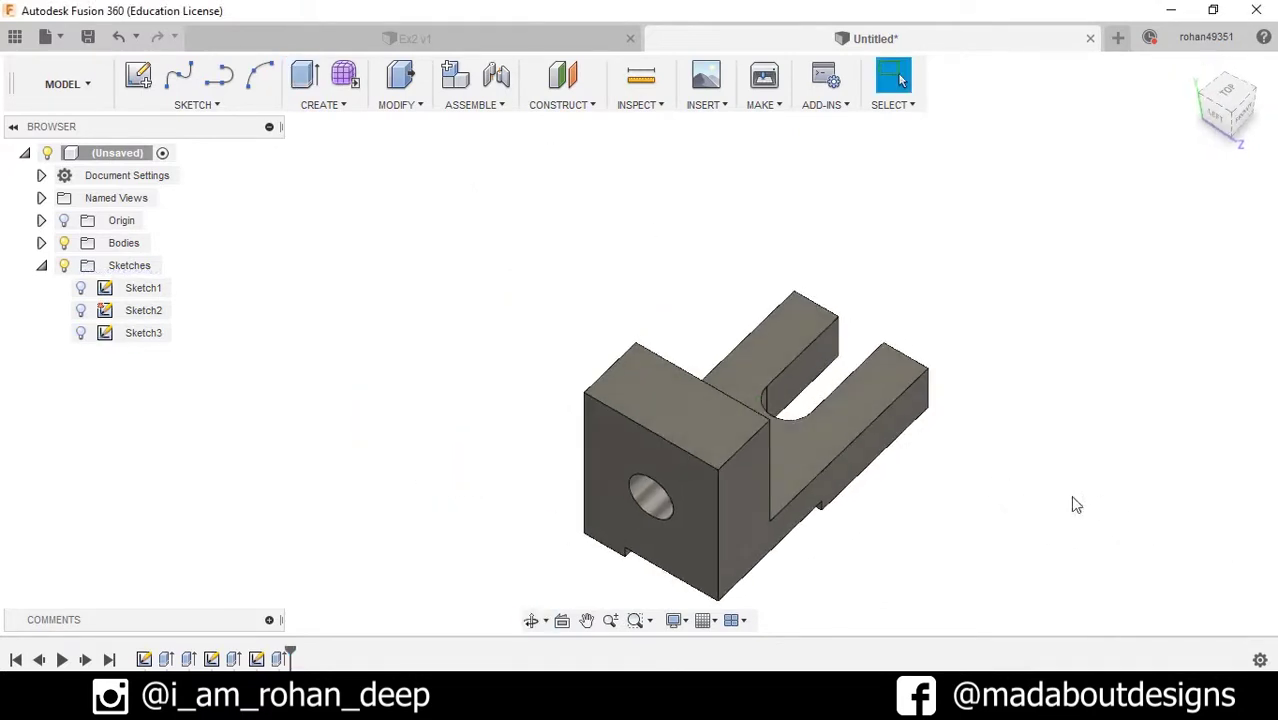
# Step: Show Sketch3 and select the ring and side-strip profiles for a new extrusion
pyautogui.click(81, 333)
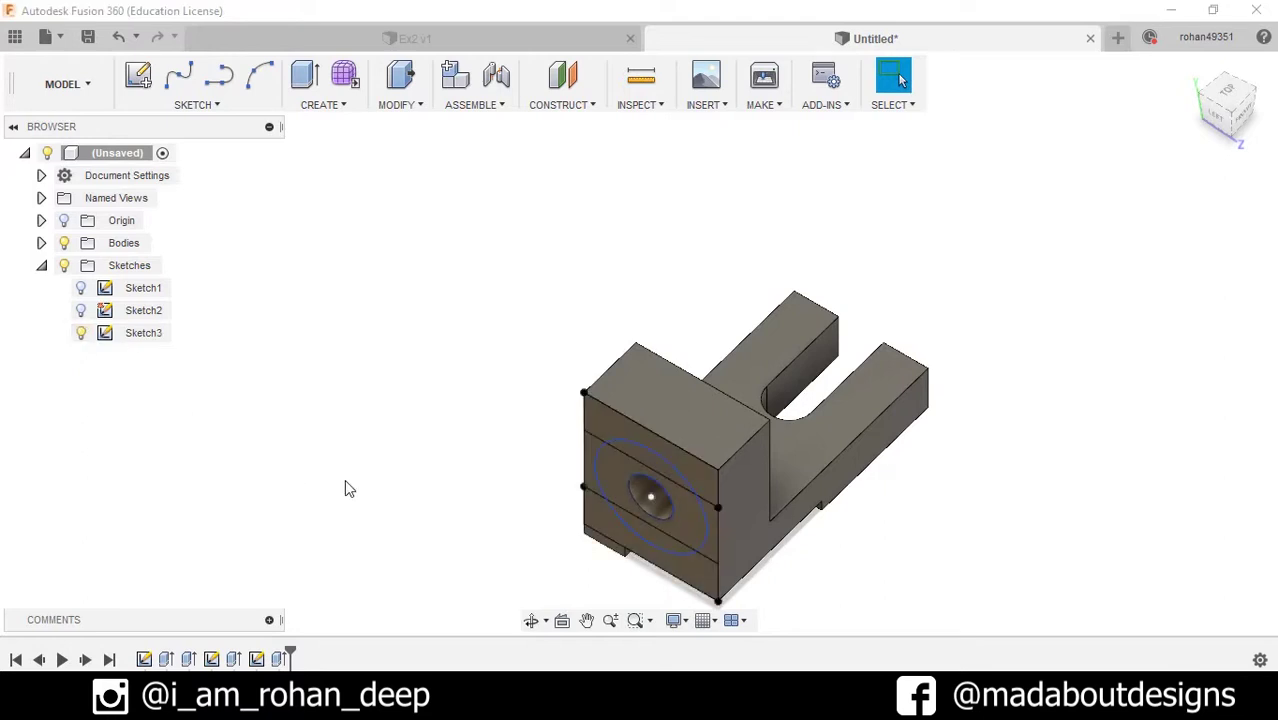
pyautogui.moveTo(344, 479)
pyautogui.mouseDown(button='middle')
pyautogui.moveTo(357, 409)
pyautogui.moveTo(408, 460)
pyautogui.moveTo(395, 436)
pyautogui.mouseUp(button='middle')
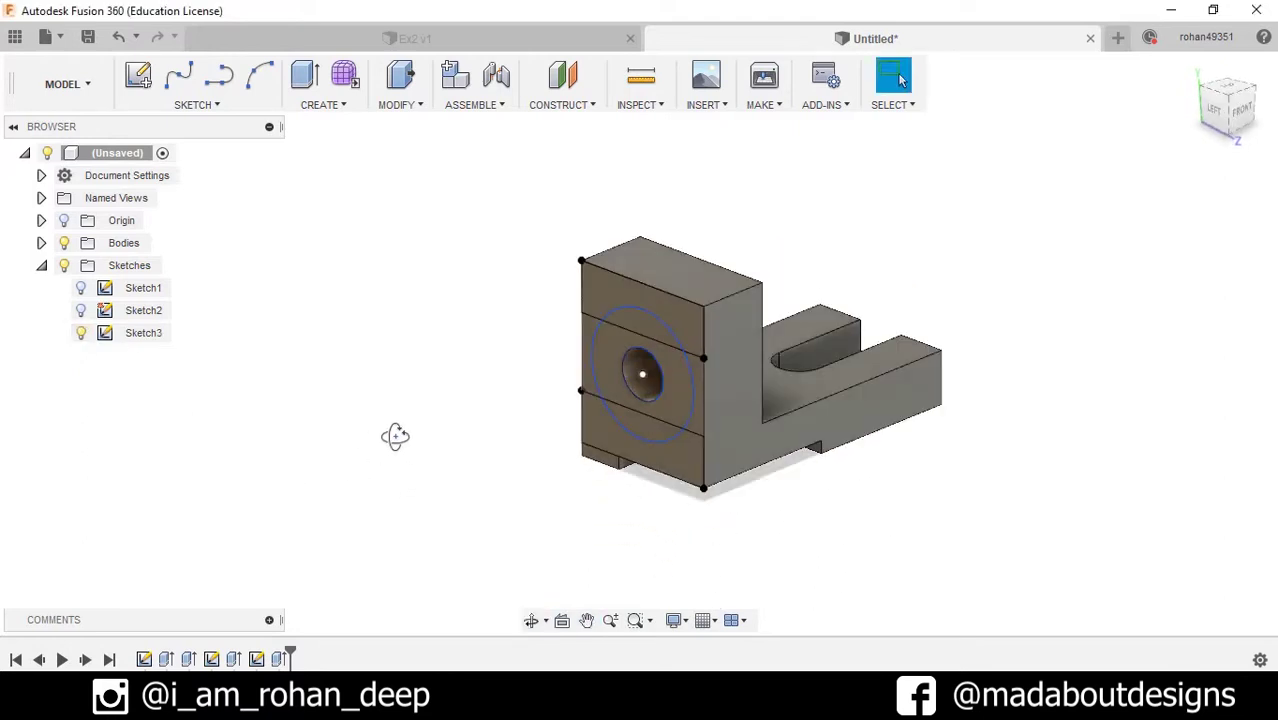
pyautogui.click(316, 105)
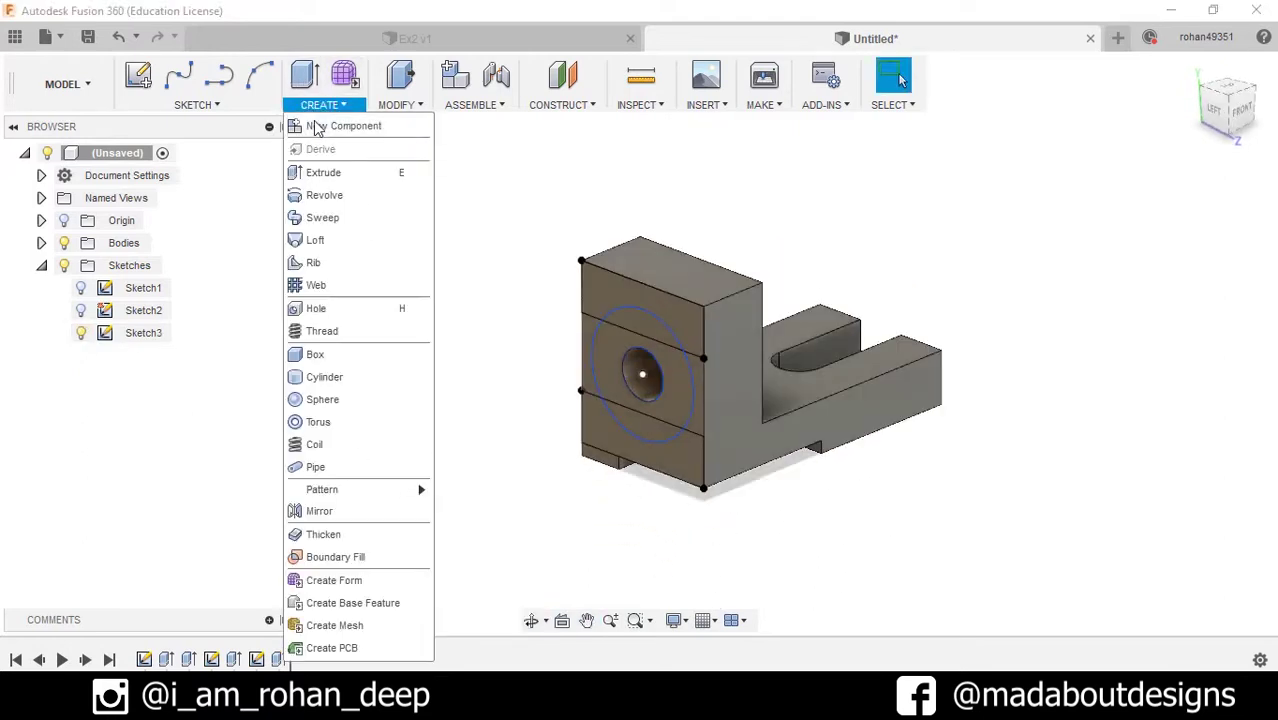
pyautogui.click(323, 174)
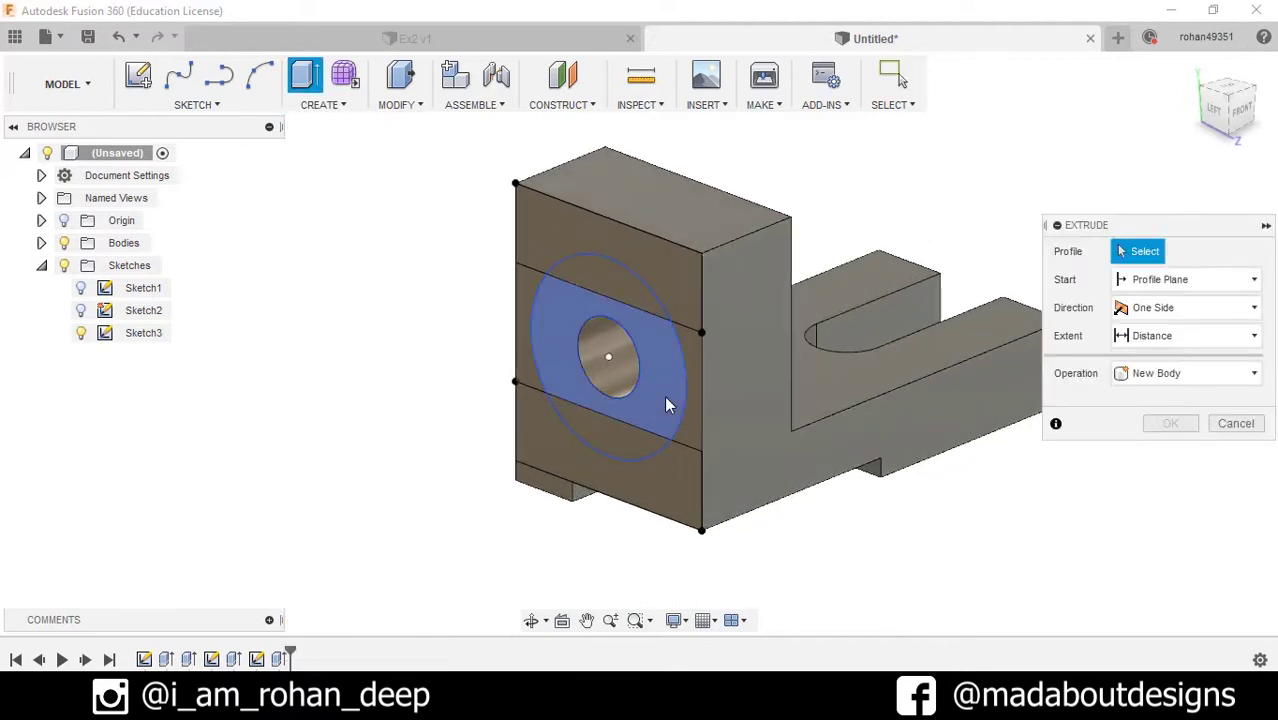
pyautogui.scroll(2, 664, 395)
pyautogui.click(567, 222)
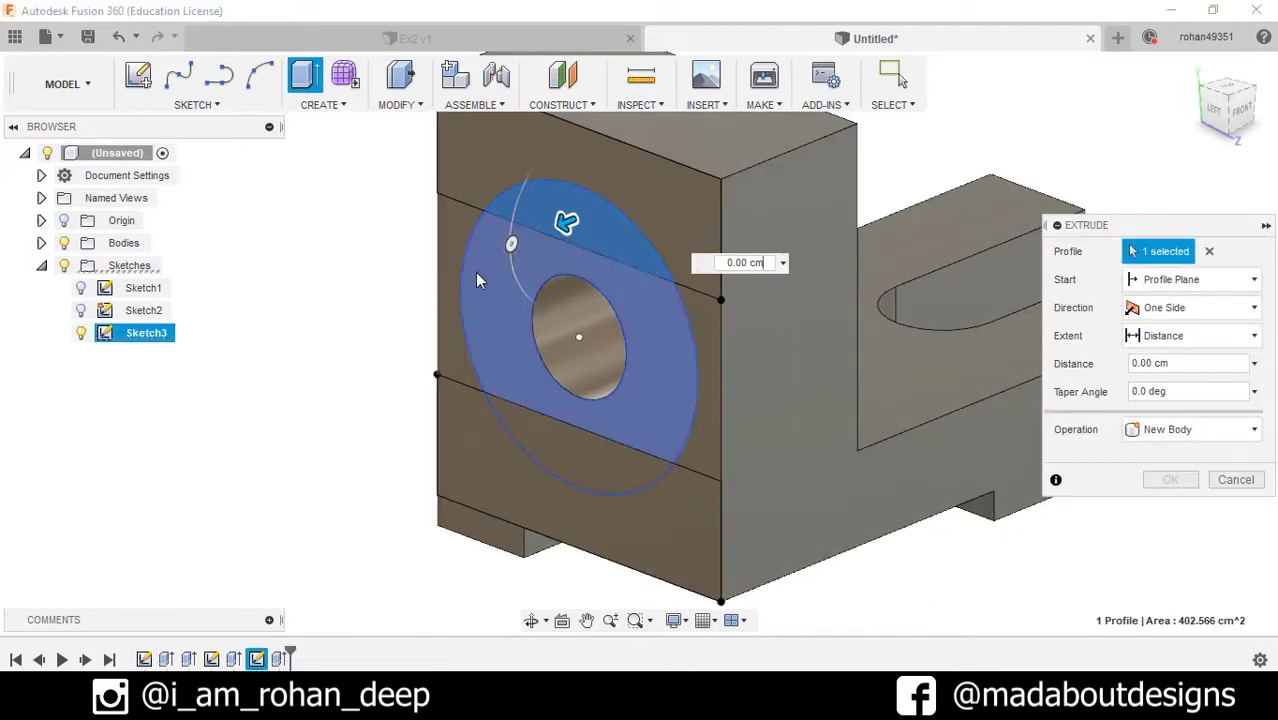
pyautogui.click(515, 370)
pyautogui.click(543, 450)
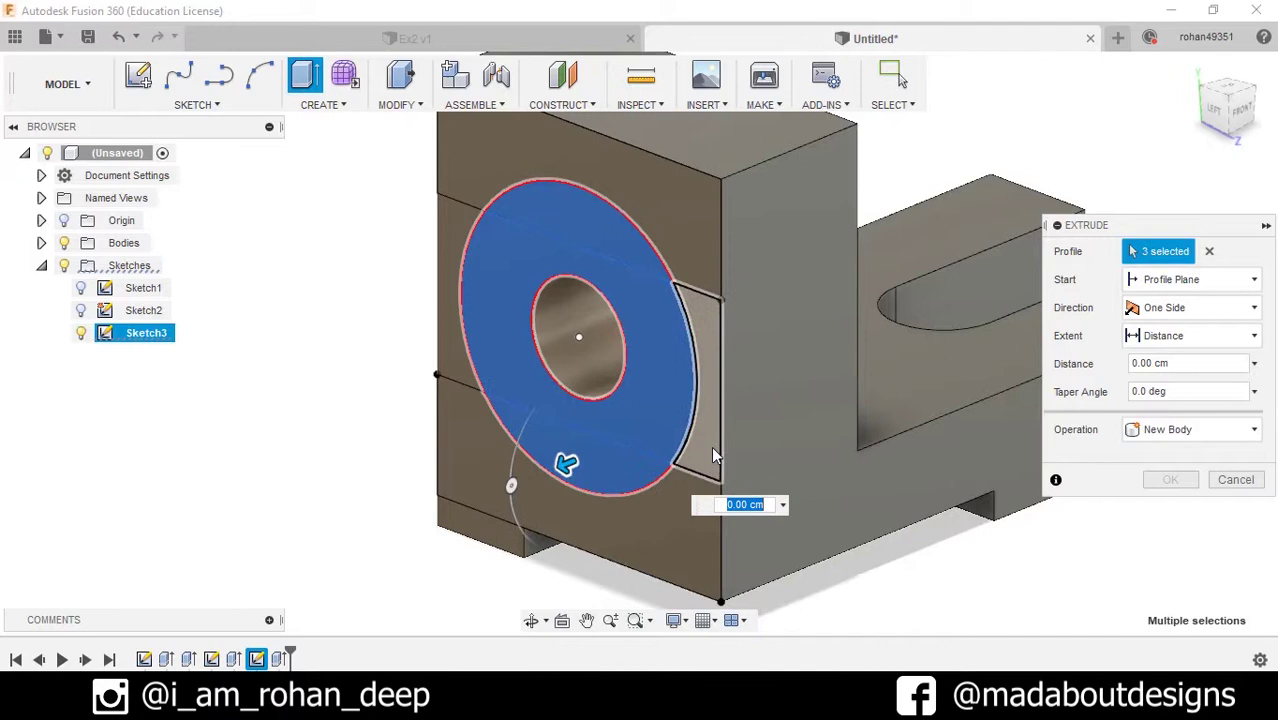
pyautogui.click(436, 288)
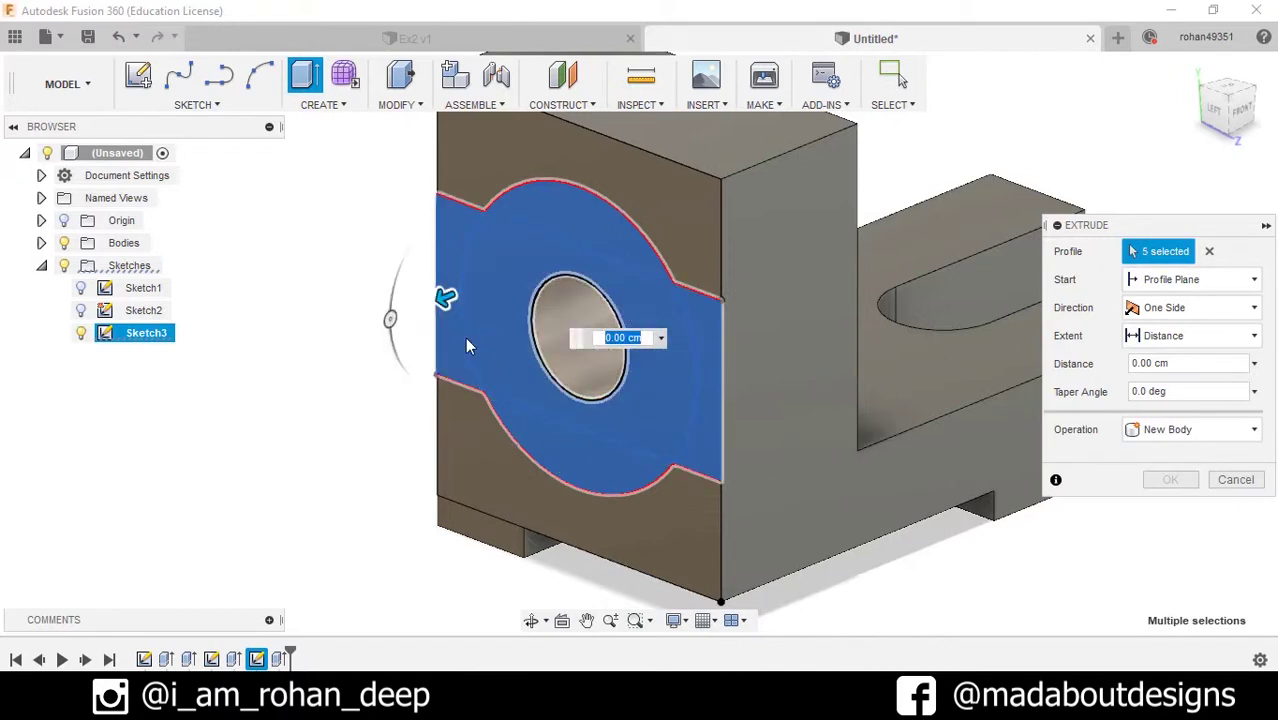
pyautogui.click(443, 297)
# Step: Cut the selected profiles 12 cm deep (-12) into the block and hide Sketch3
pyautogui.moveTo(456, 287)
pyautogui.mouseDown()
pyautogui.moveTo(482, 272)
pyautogui.moveTo(466, 290)
pyautogui.mouseUp()
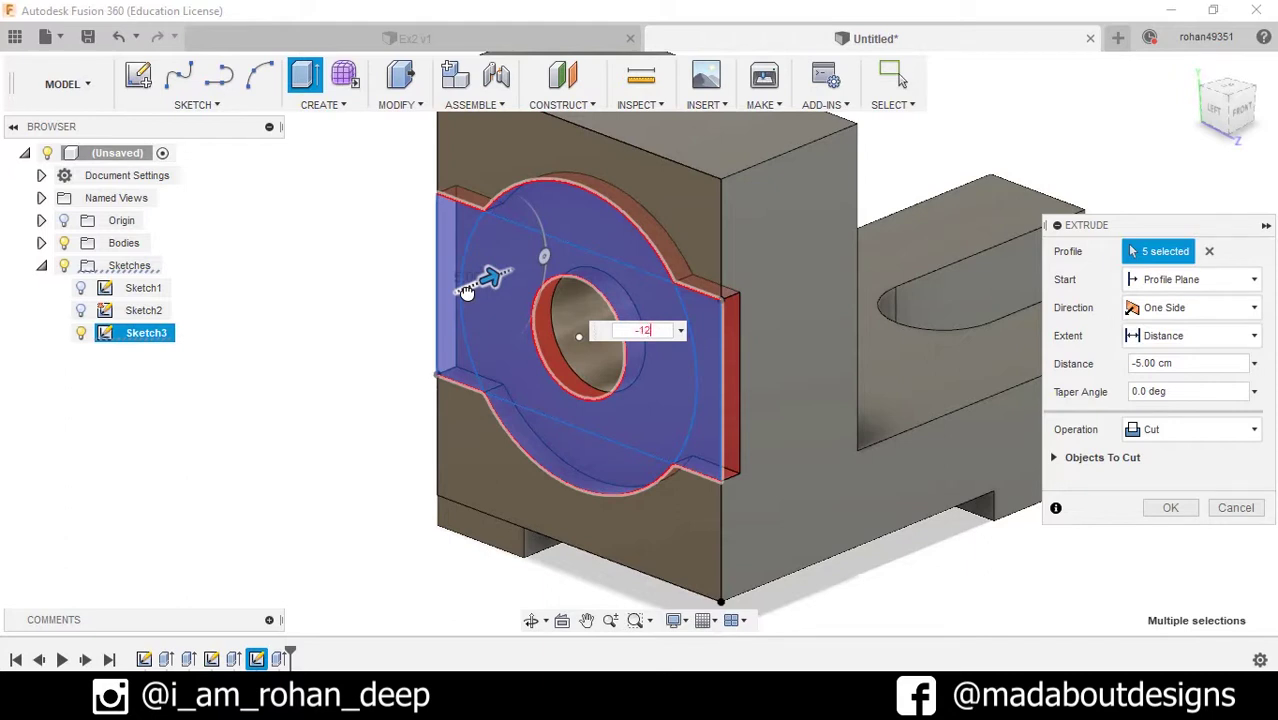
pyautogui.write('-12')
pyautogui.press('Return')
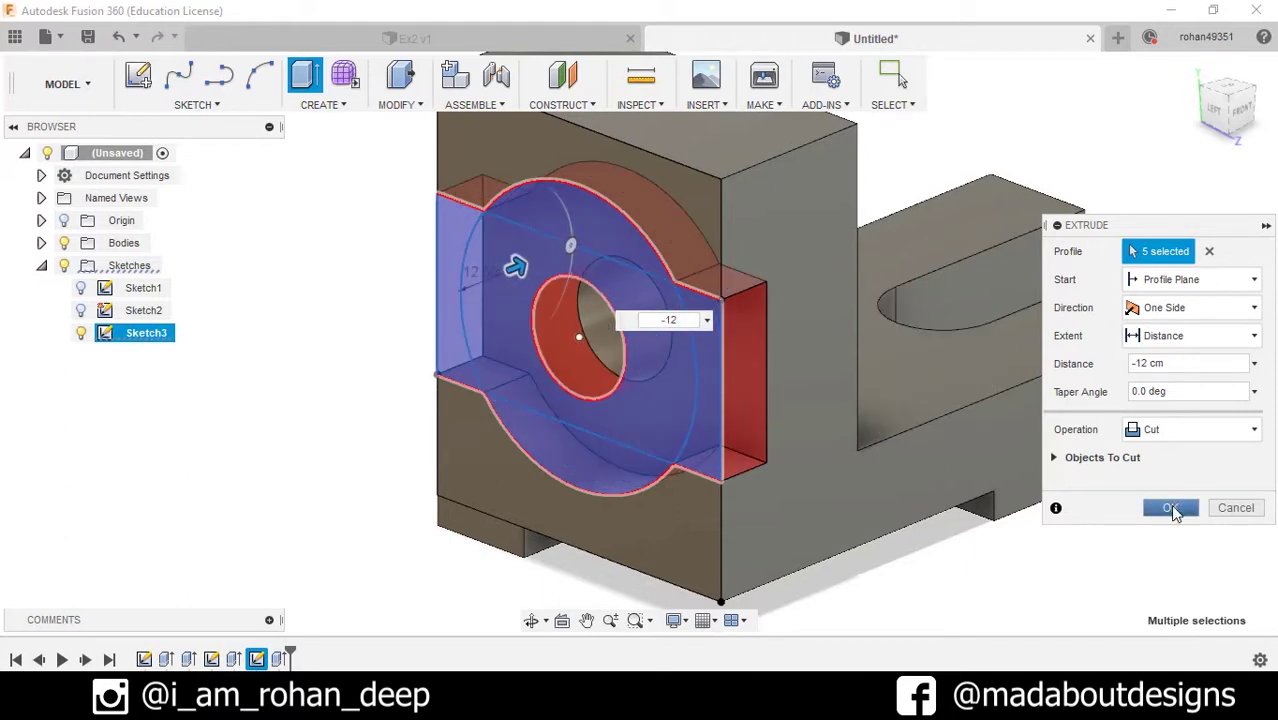
pyautogui.click(1170, 507)
pyautogui.scroll(-3, 1095, 440)
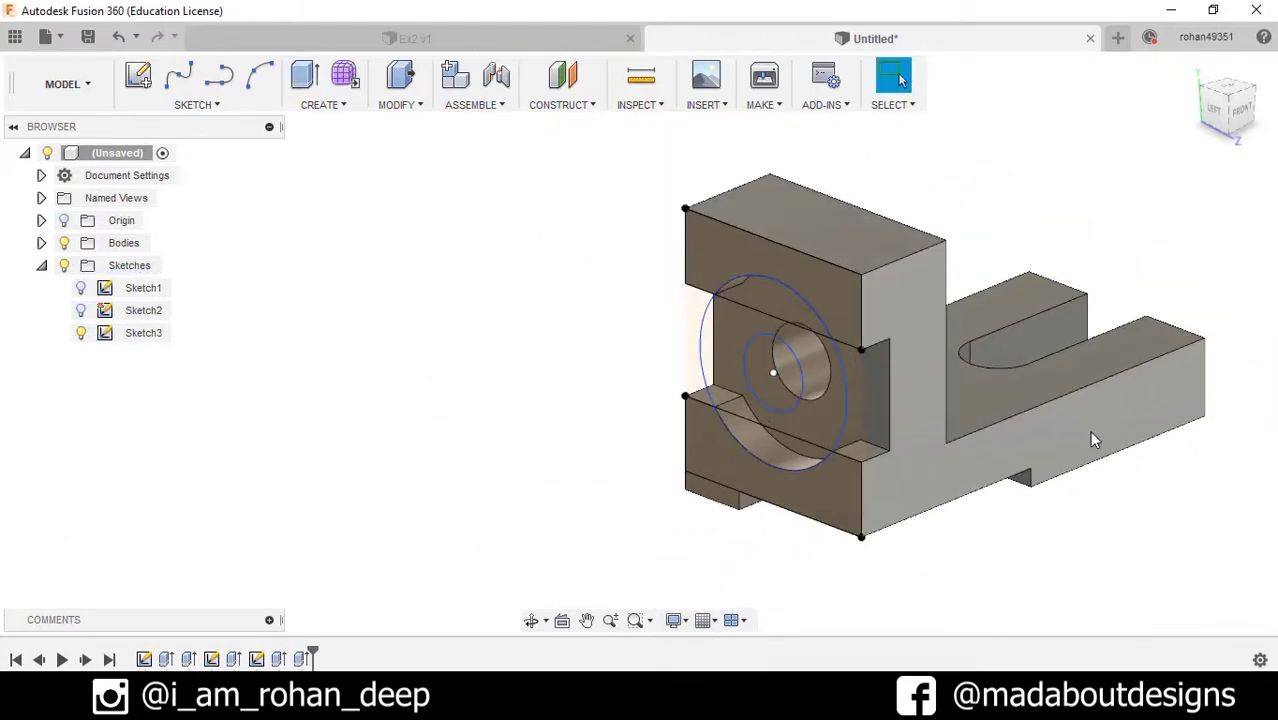
pyautogui.click(81, 333)
pyautogui.click(41, 265)
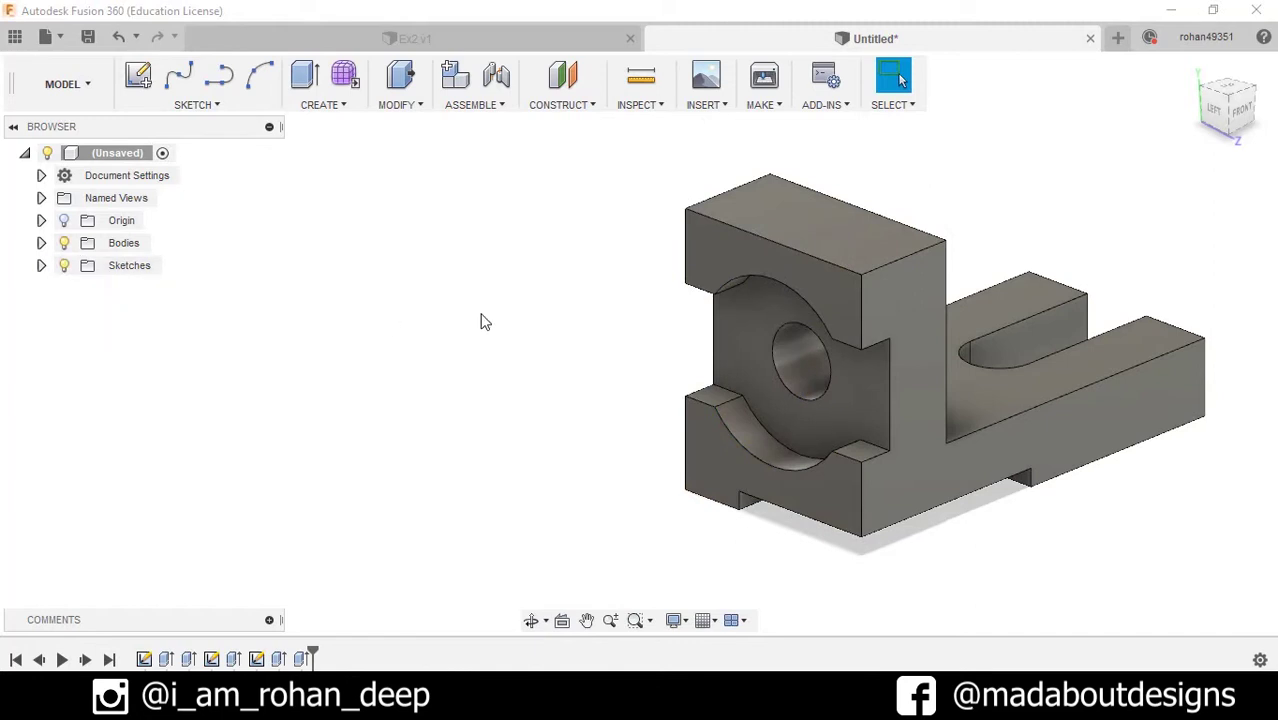
pyautogui.moveTo(481, 316)
pyautogui.keyDown('shift'); pyautogui.mouseDown(button='middle')
pyautogui.moveTo(582, 351)
pyautogui.moveTo(408, 302)
pyautogui.moveTo(368, 314)
pyautogui.mouseUp(button='middle'); pyautogui.keyUp('shift')
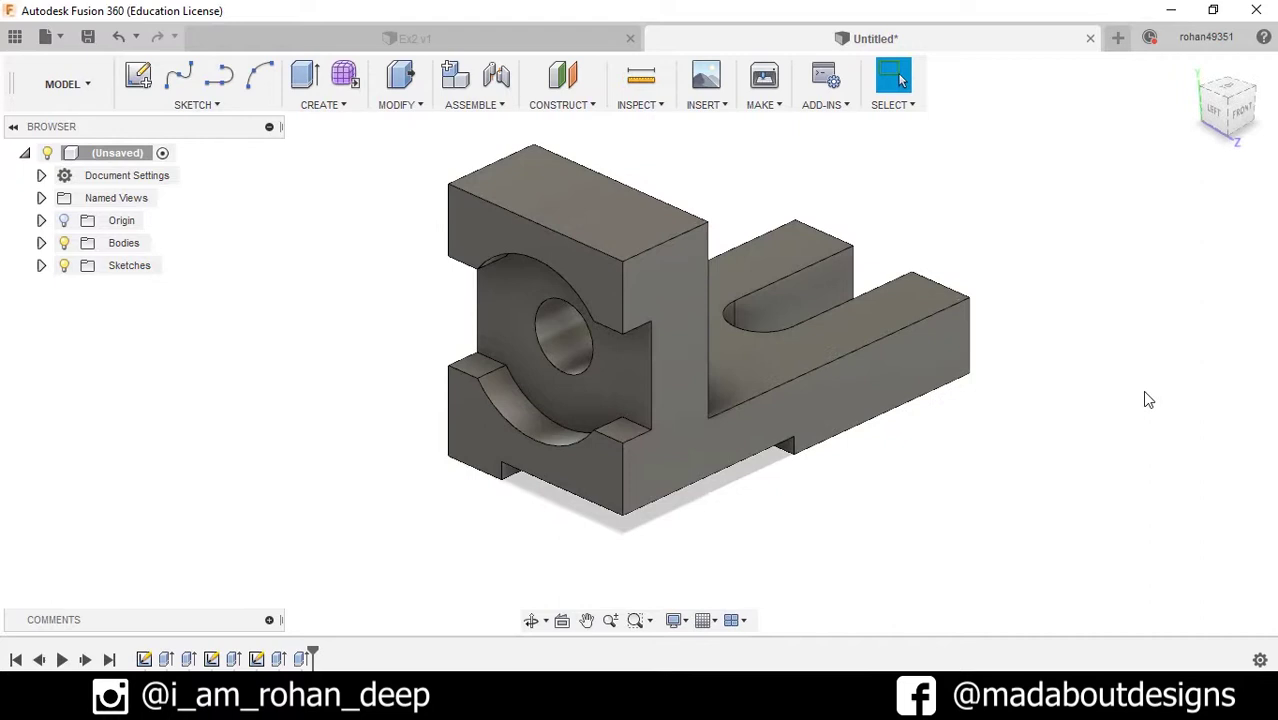
# Step: Apply Paint - Metallic (Green) to the whole bracket and darken its colour
pyautogui.press('a')
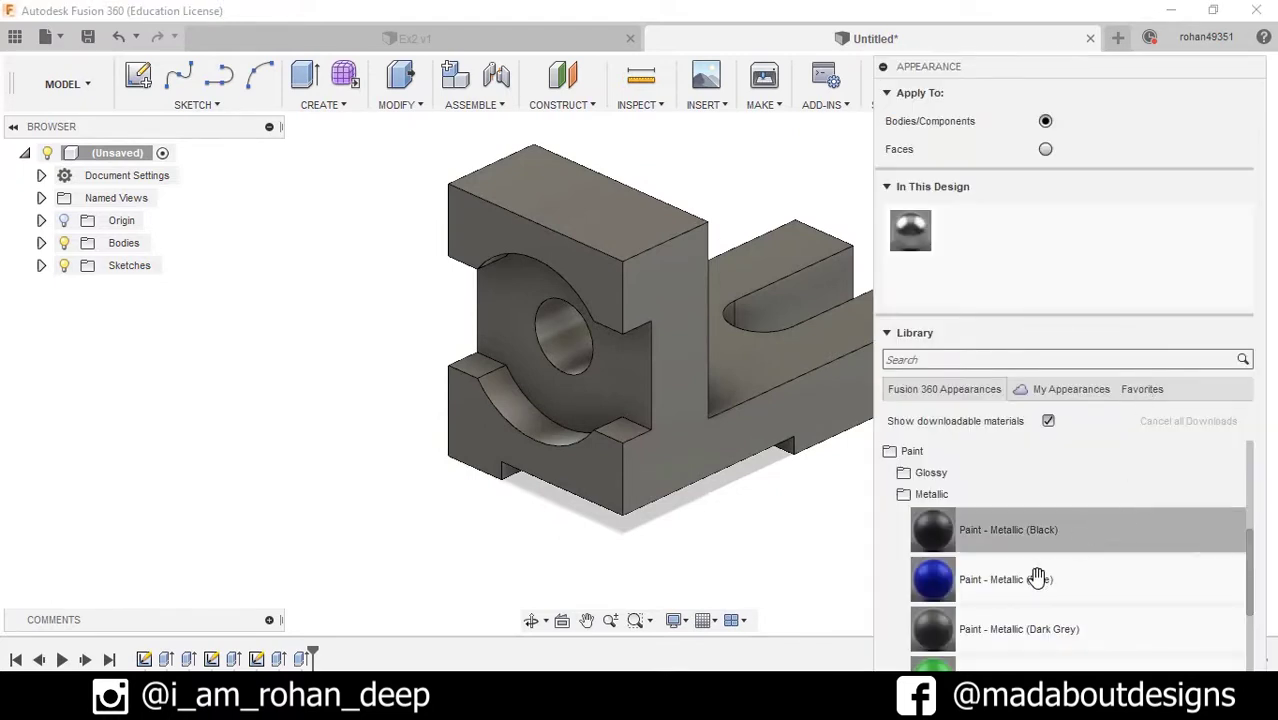
pyautogui.scroll(-1, 1040, 571)
pyautogui.moveTo(1060, 613); pyautogui.dragTo(663, 253)
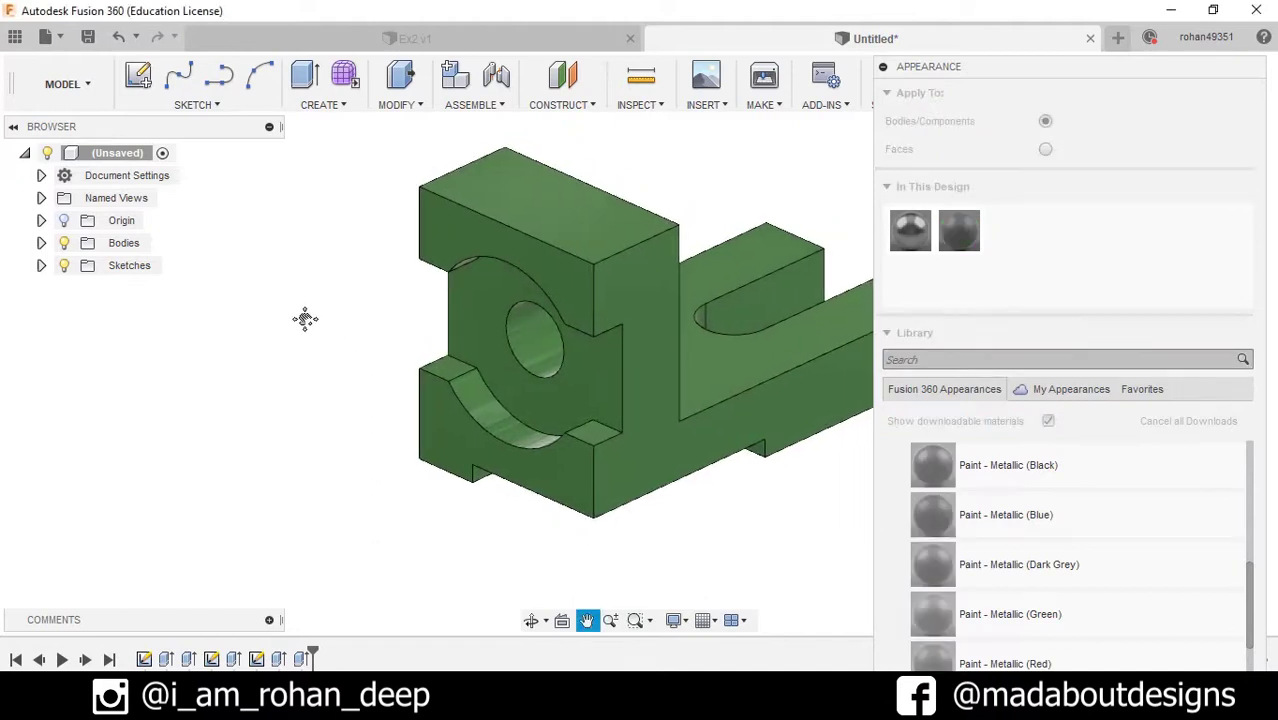
pyautogui.doubleClick(959, 230)
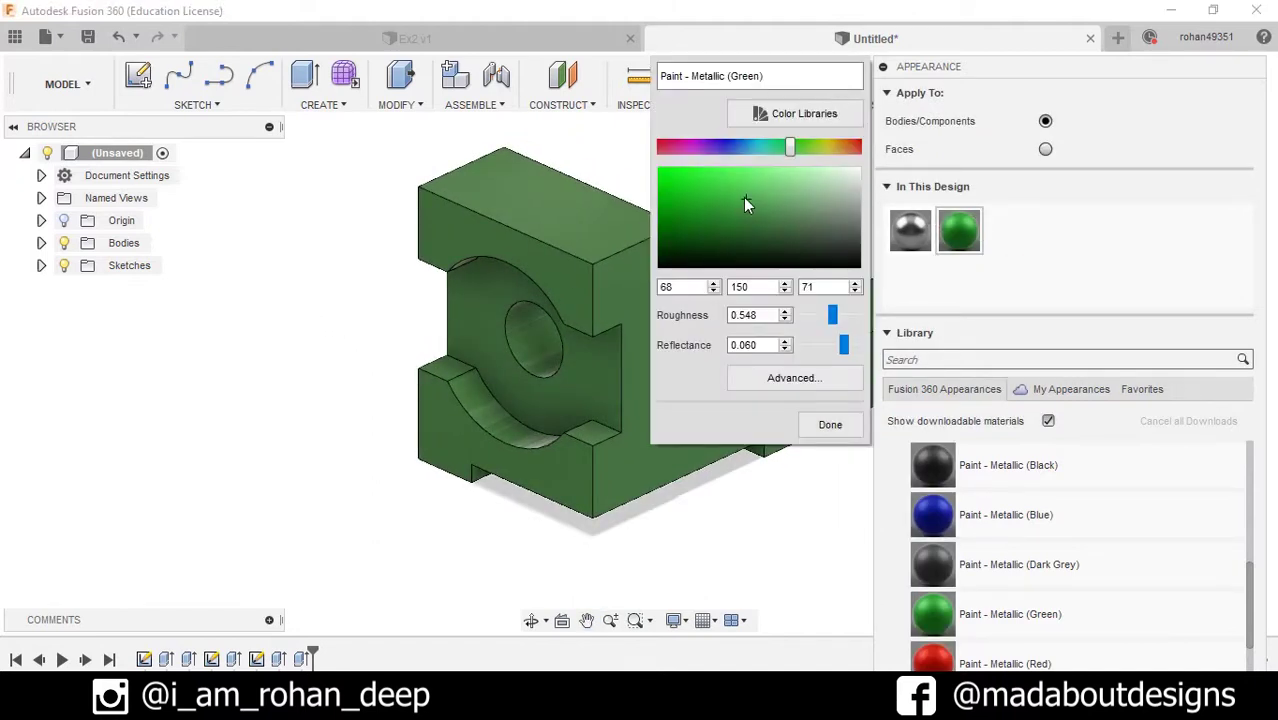
pyautogui.moveTo(745, 203); pyautogui.dragTo(644, 217)
pyautogui.click(830, 424)
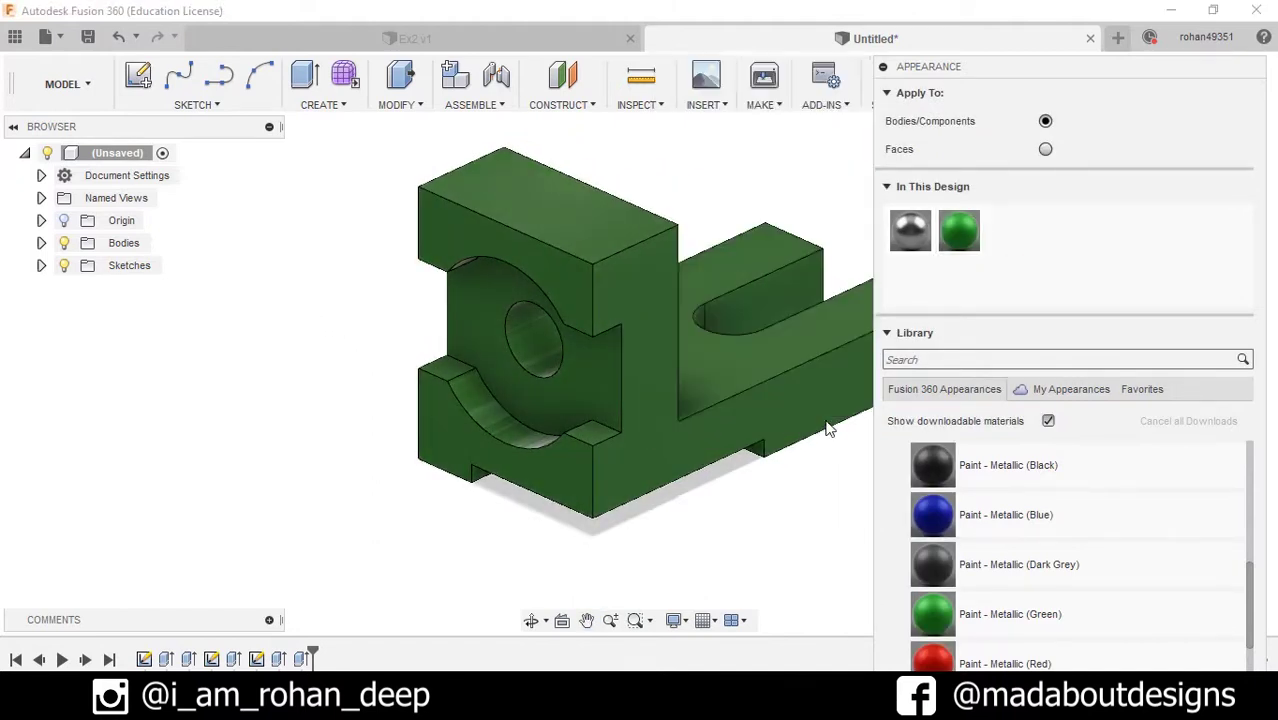
pyautogui.press('Escape')
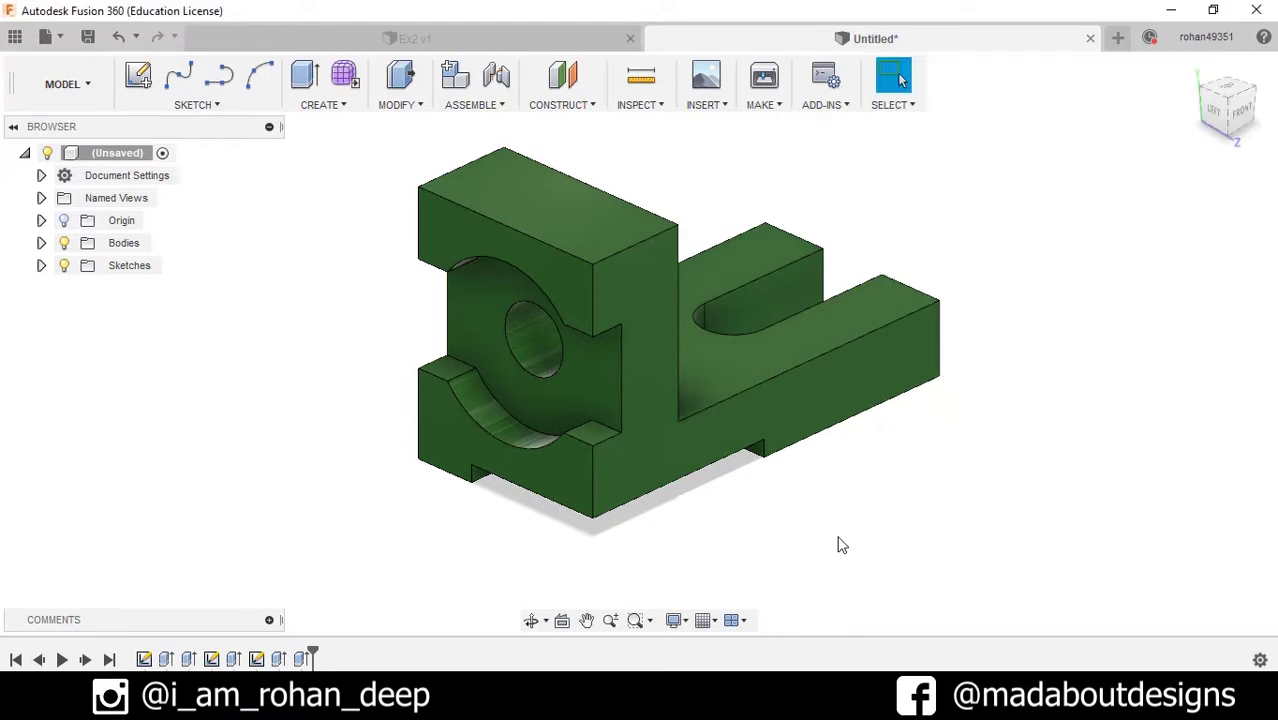
pyautogui.moveTo(836, 531)
pyautogui.keyDown('shift'); pyautogui.mouseDown(button='middle')
pyautogui.moveTo(810, 516)
pyautogui.moveTo(842, 518)
pyautogui.mouseUp(button='middle'); pyautogui.keyUp('shift')
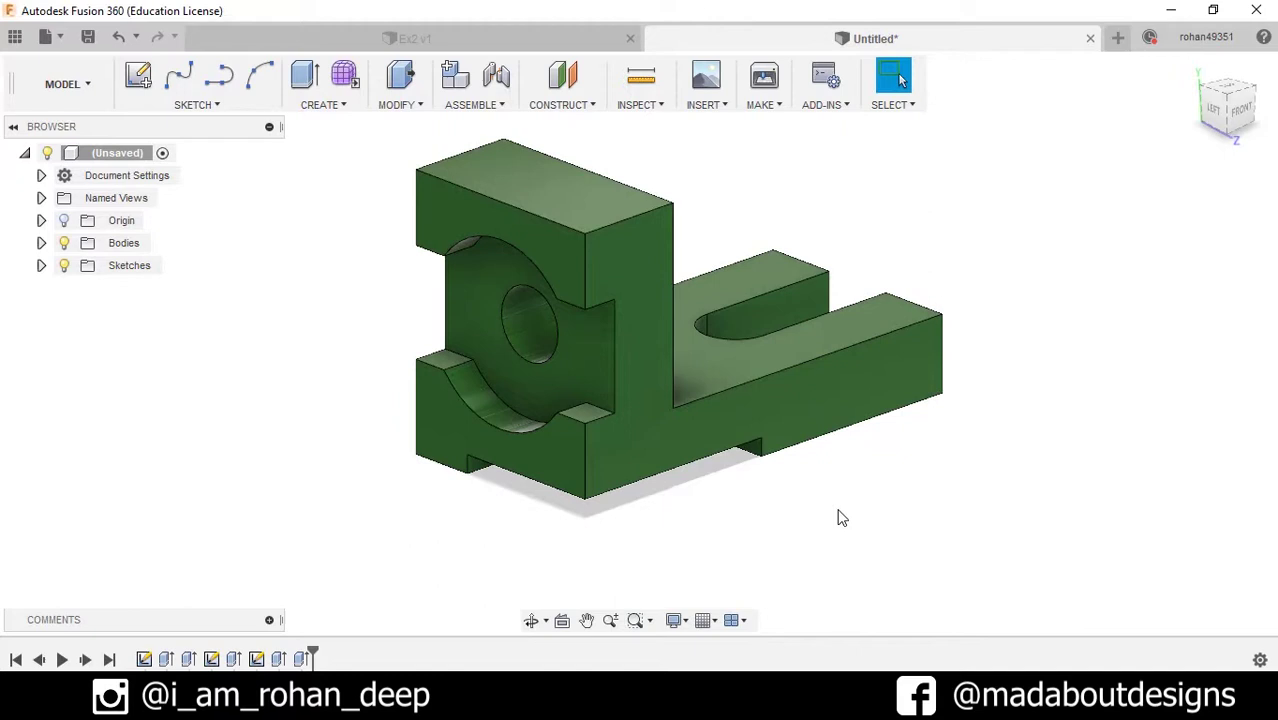